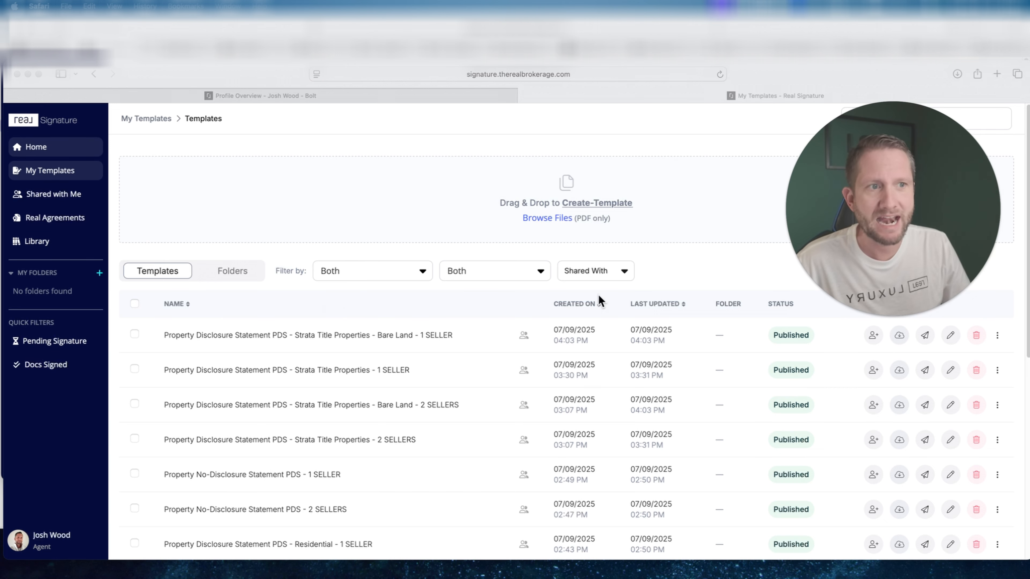
Browse the saved templates, check the list of templates shared by others, and return to the own templates list.
scroll(531, 363, "down", 5)
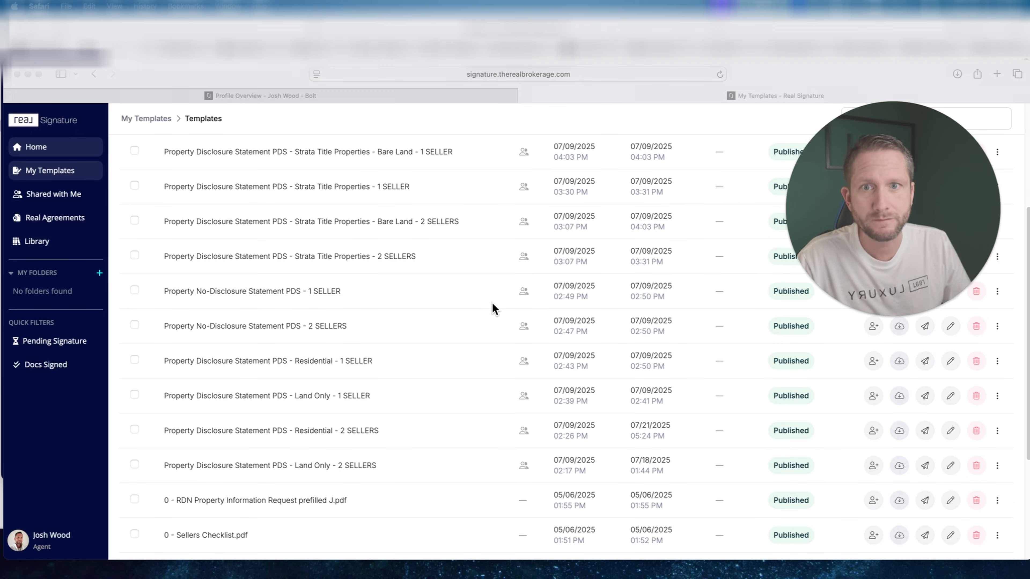
scroll(493, 304, "down", 2)
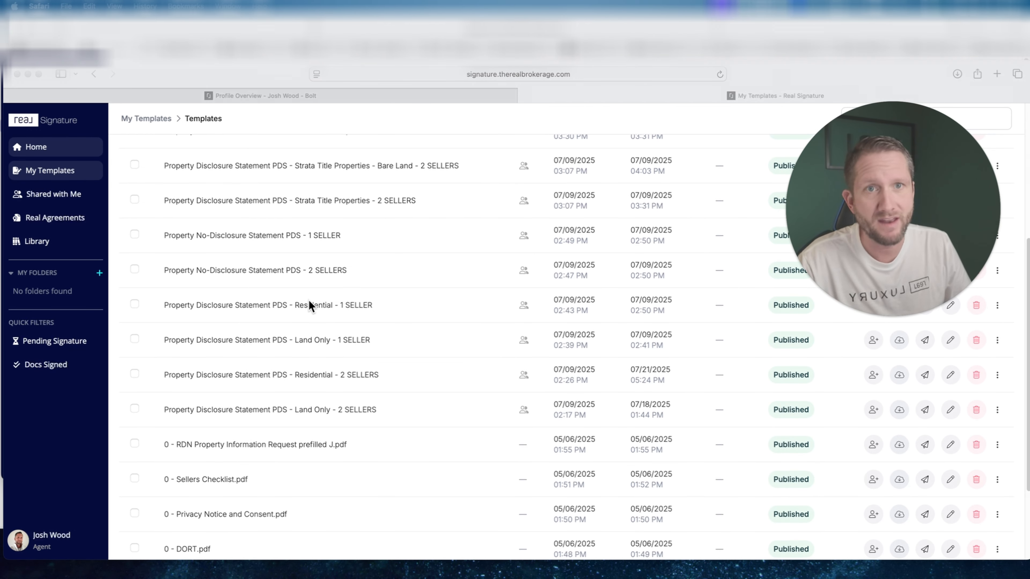
scroll(312, 300, "up", 2)
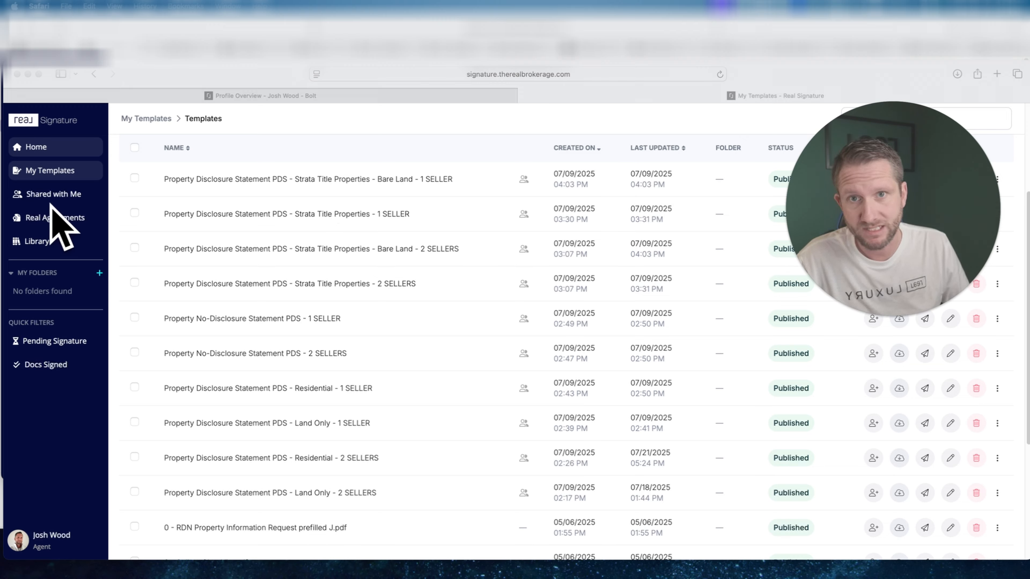
left_click(72, 198)
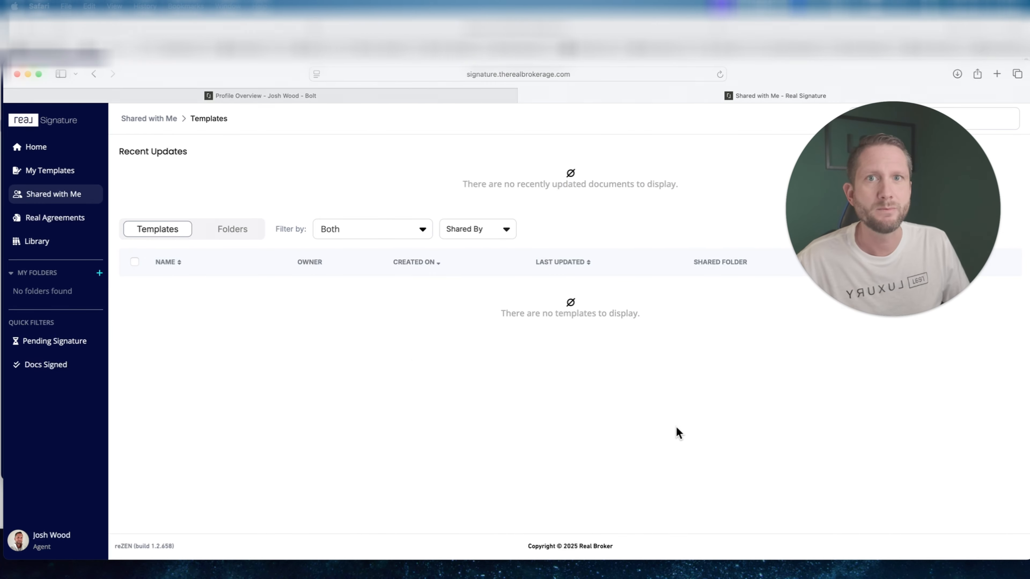
left_click(52, 175)
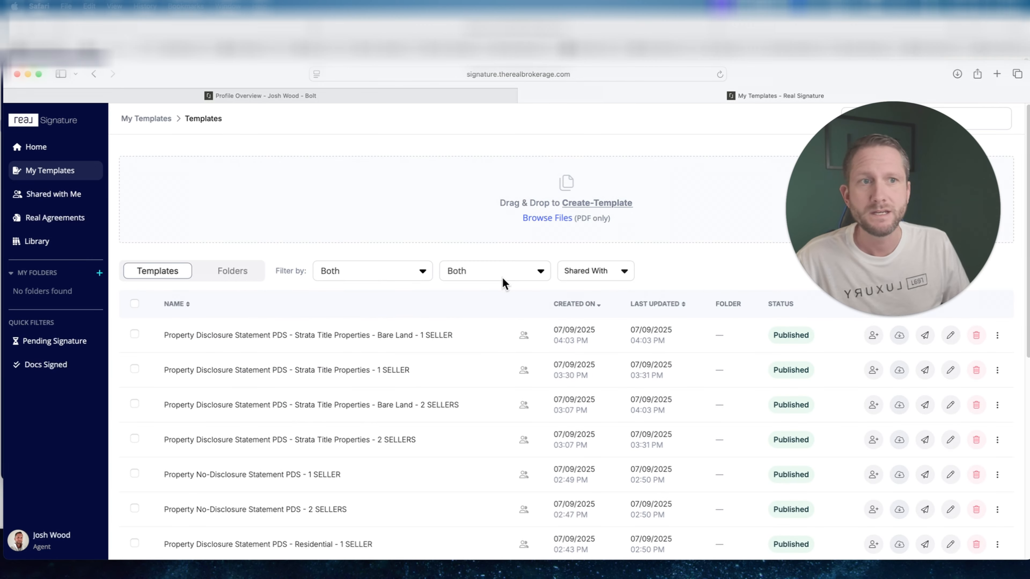
Open the "Property Disclosure Statement PDS - Strata Title Properties - Bare Land - 1 SELLER" template and examine the initials fields across its pages.
scroll(519, 284, "down", 1)
scroll(535, 289, "down", 5)
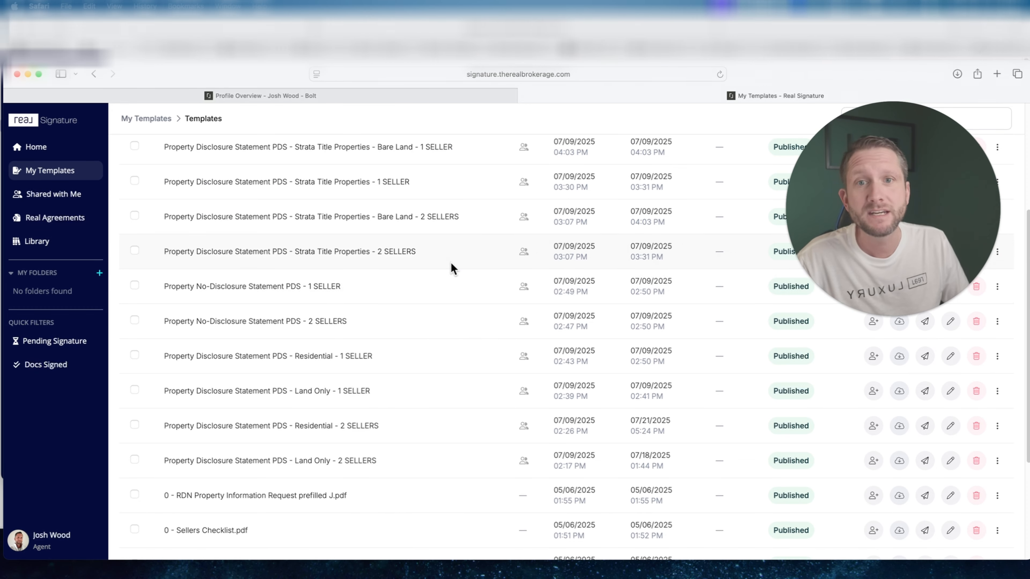
scroll(451, 262, "up", 2)
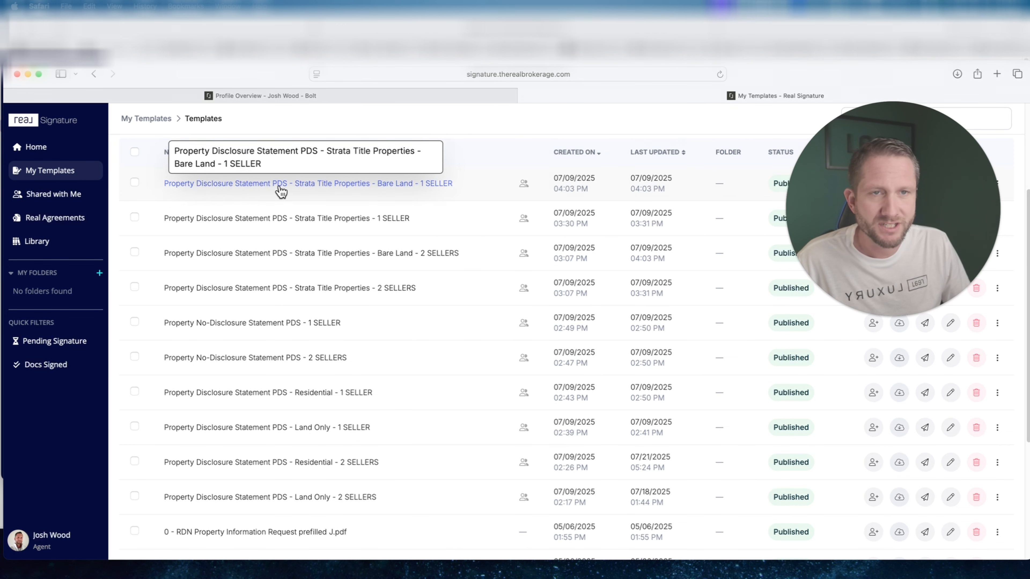
left_click(290, 185)
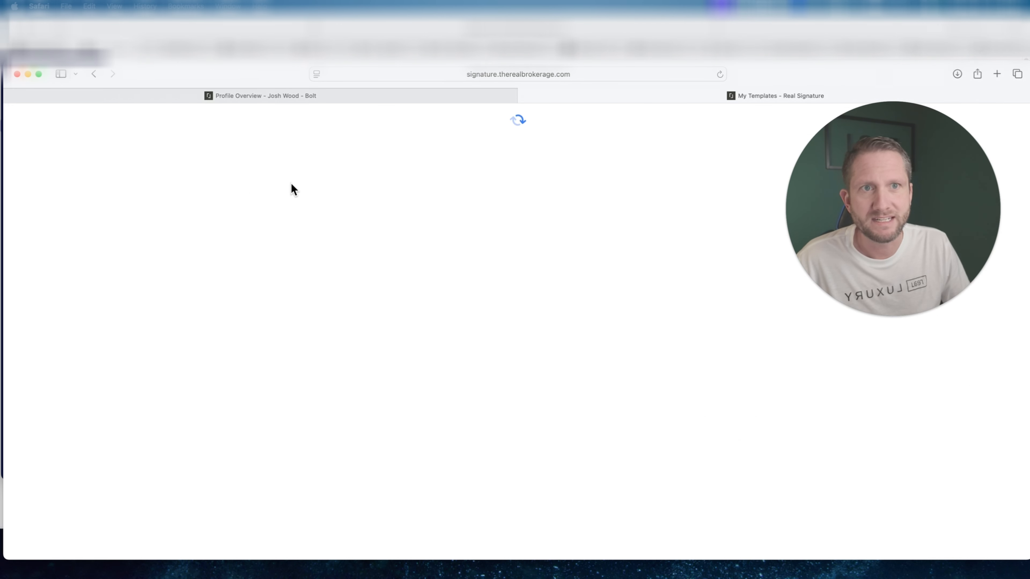
scroll(645, 323, "down", 15)
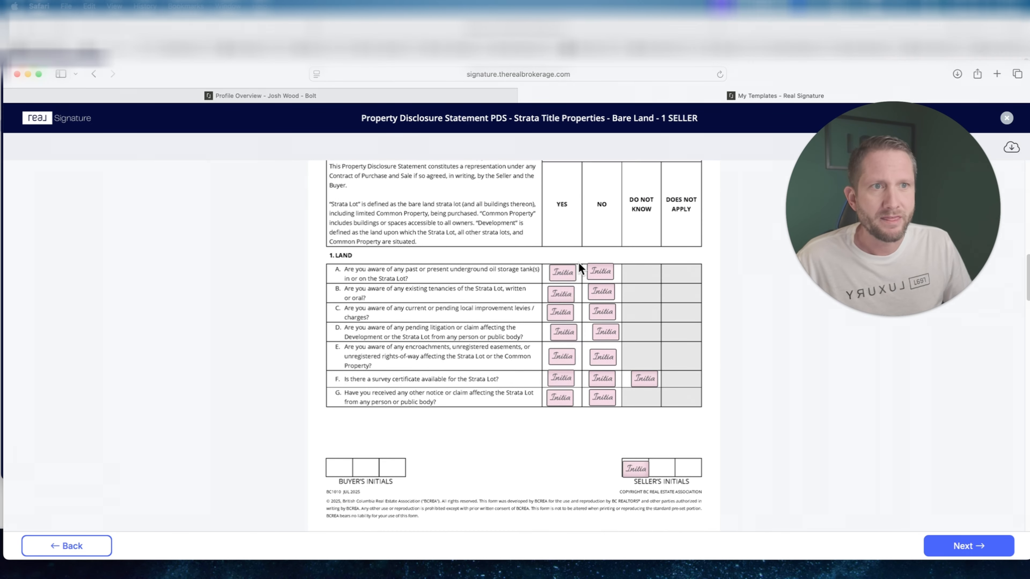
scroll(579, 263, "up", 2)
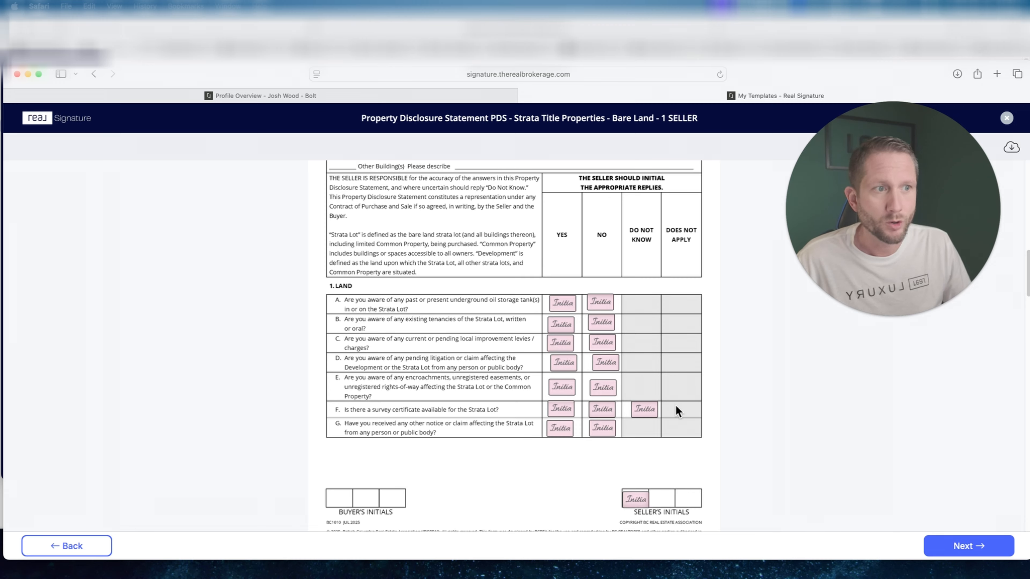
scroll(596, 341, "down", 10)
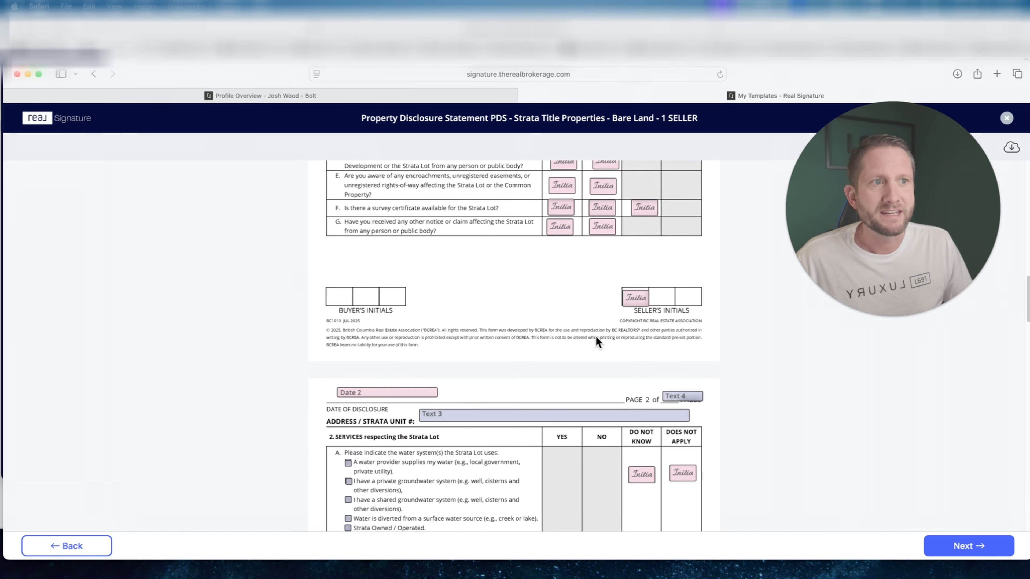
scroll(655, 368, "down", 15)
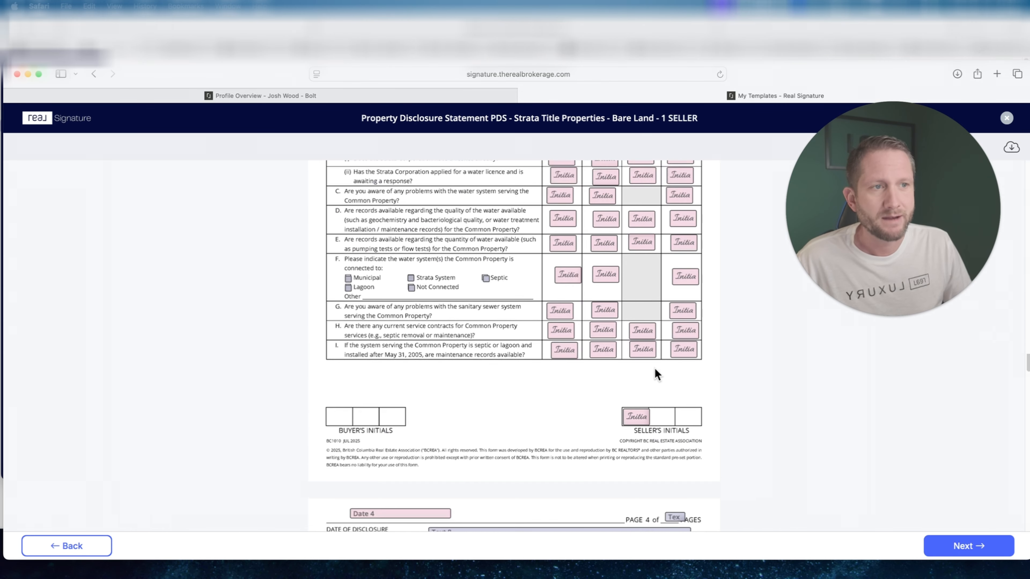
scroll(657, 374, "down", 15)
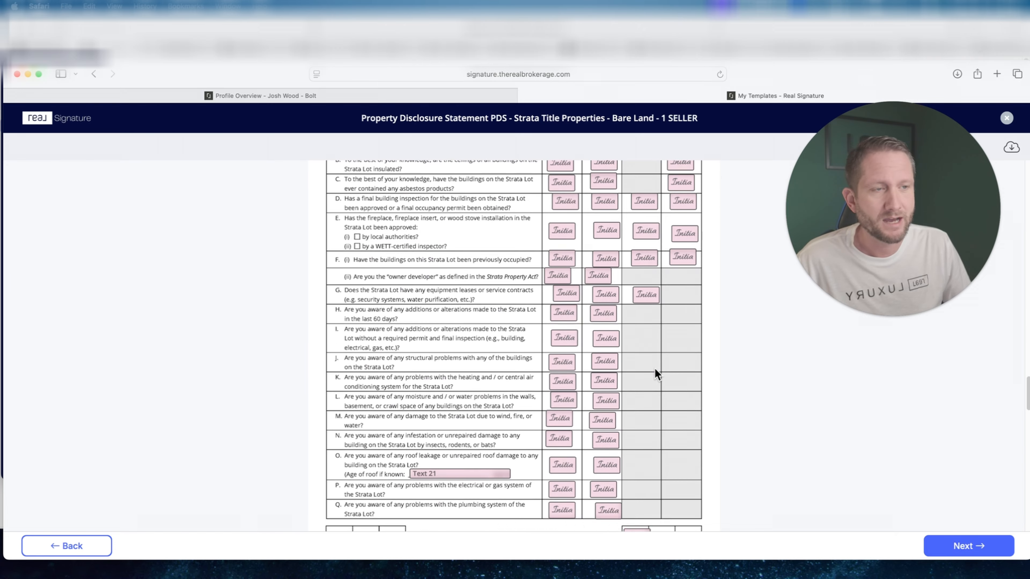
scroll(656, 374, "down", 15)
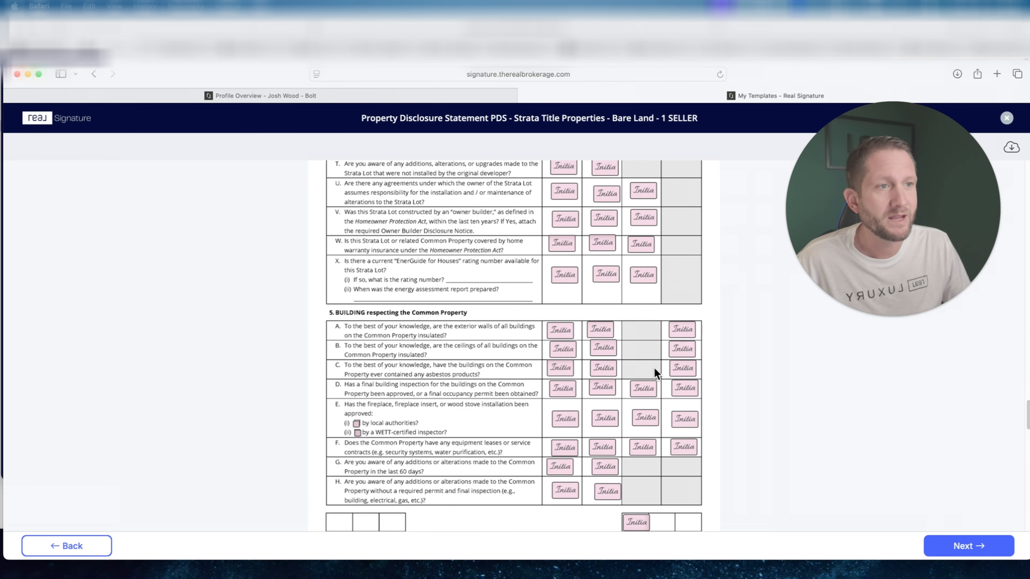
scroll(654, 367, "down", 15)
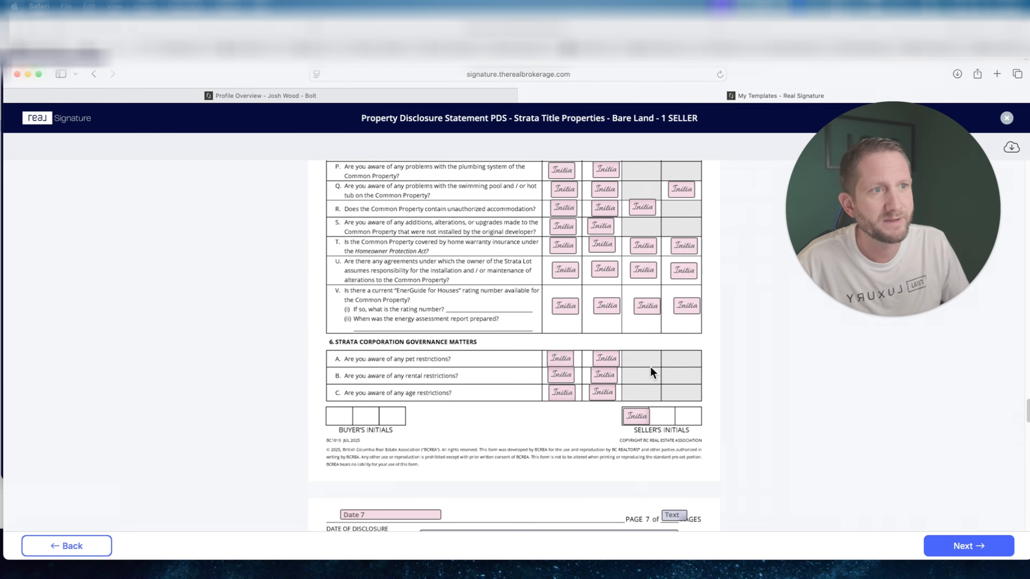
Review the initials fields beside the building questions on page 4 and return to the templates list.
scroll(650, 367, "up", 3)
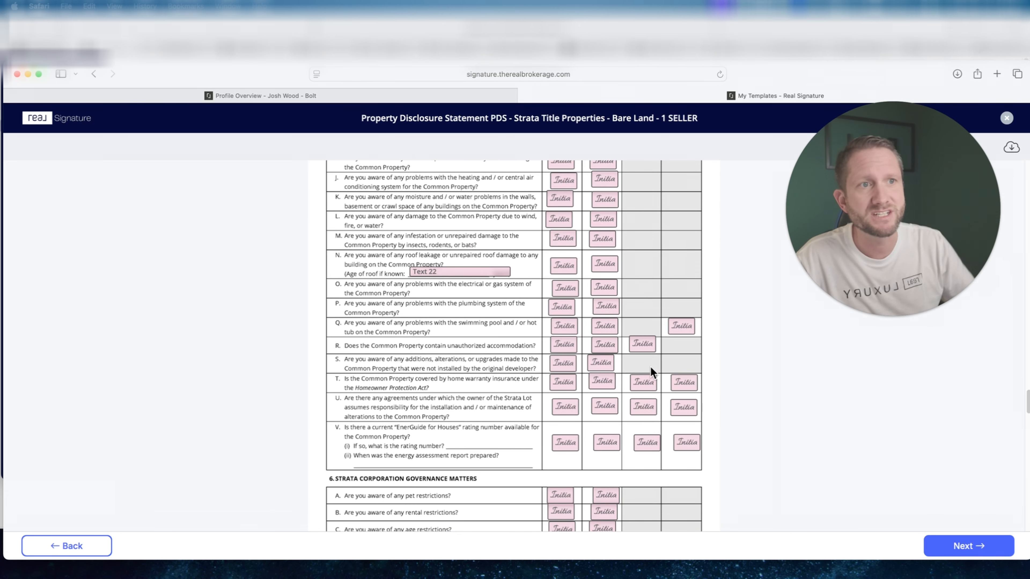
scroll(726, 369, "up", 12)
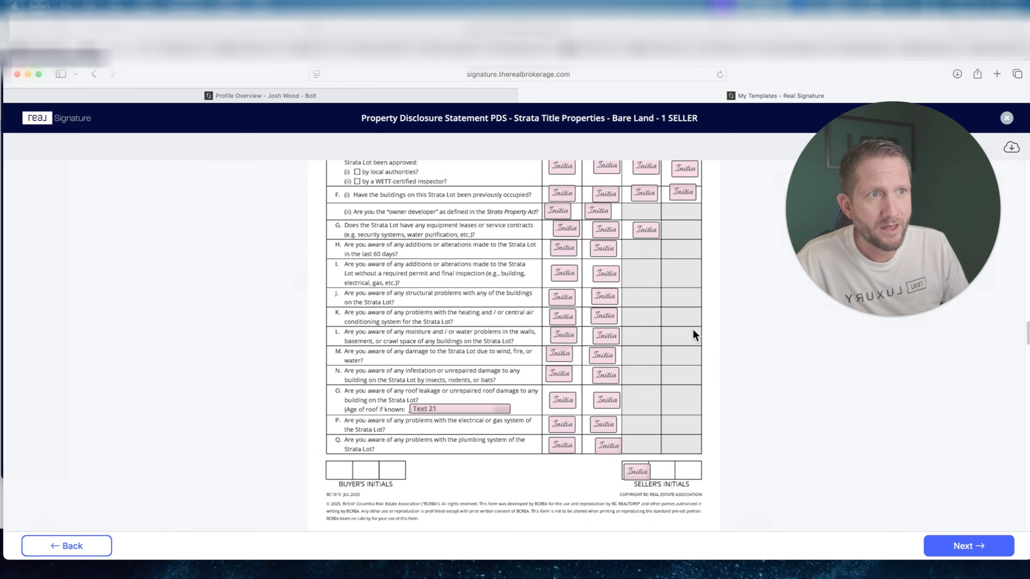
scroll(693, 330, "up", 10)
scroll(663, 280, "down", 3)
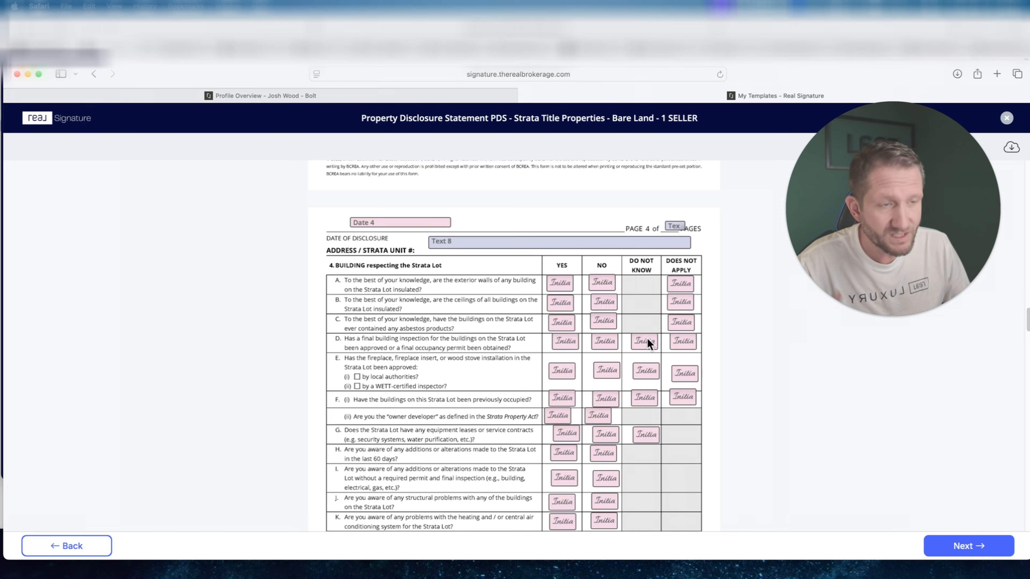
scroll(637, 347, "down", 5)
scroll(633, 349, "down", 1)
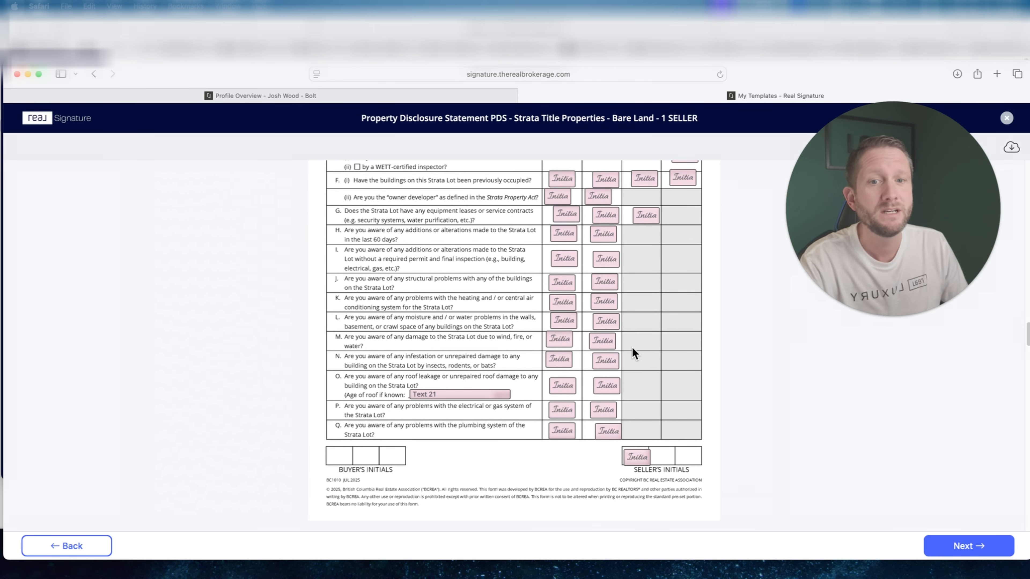
scroll(633, 348, "down", 3)
scroll(633, 347, "up", 5)
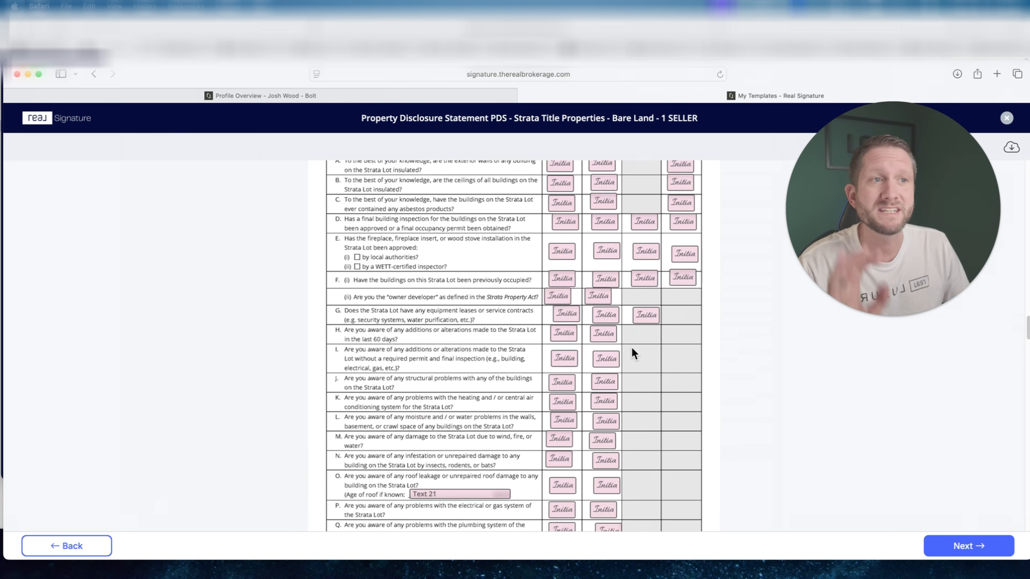
scroll(631, 348, "down", 5)
left_click(87, 550)
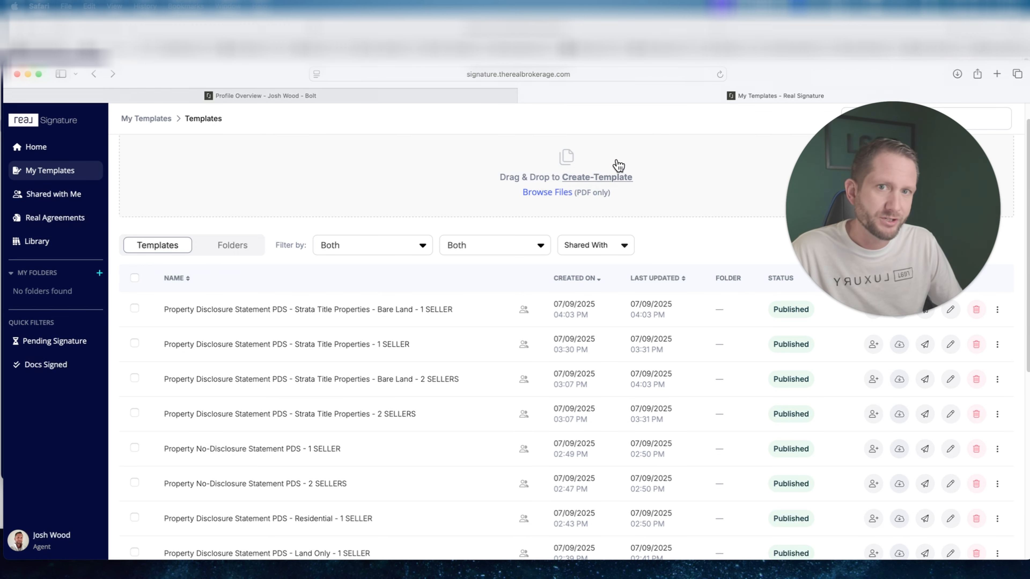
Upload the file 0 - DORT.pdf to create a new template.
scroll(491, 187, "down", 1)
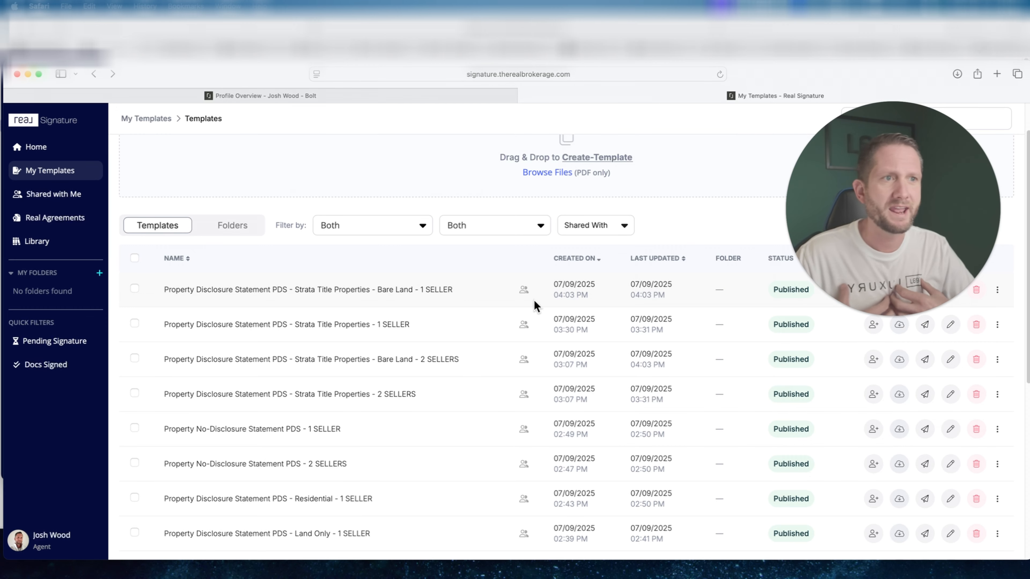
left_click_drag(820, 216, 837, 167)
scroll(487, 303, "up", 1)
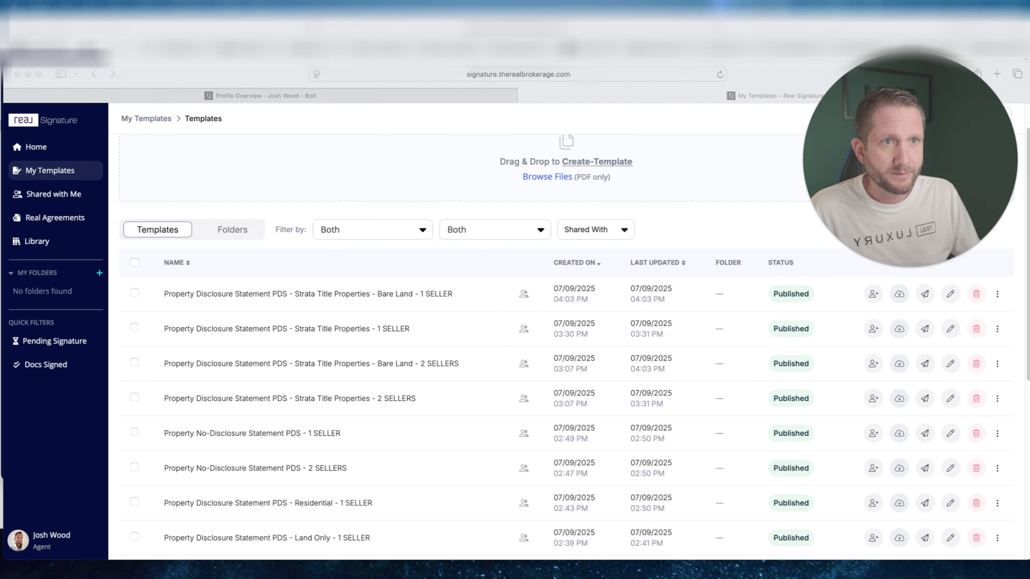
left_click_drag(476, 231, 586, 175)
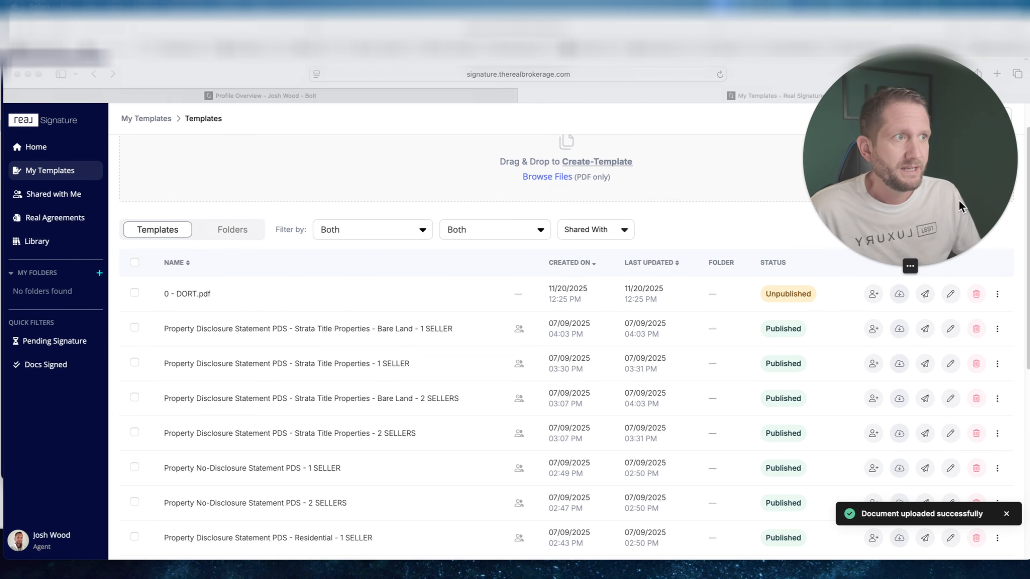
left_click_drag(959, 200, 933, 161)
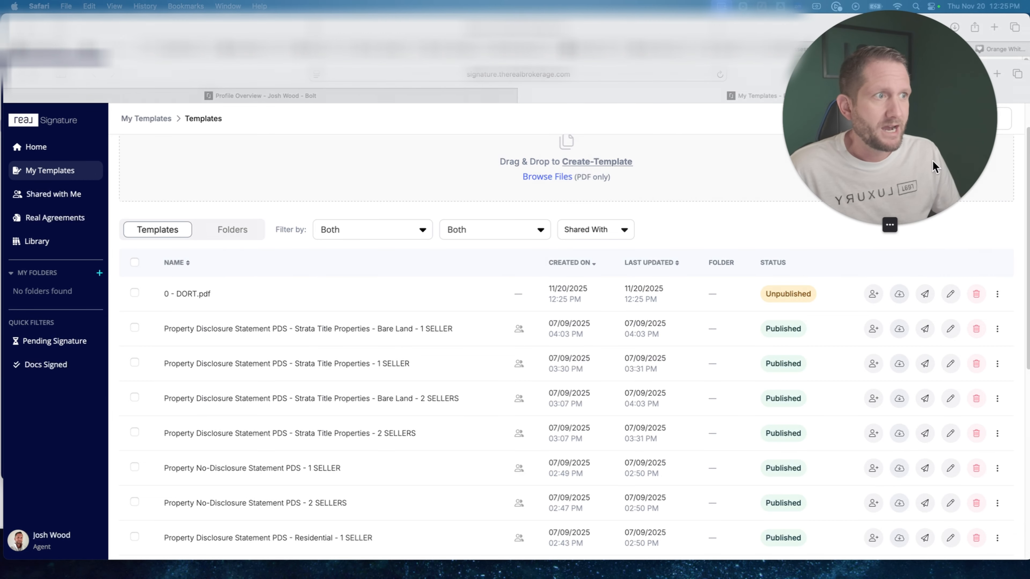
Edit the 0 - DORT.pdf template so Seller 1 is its only signer role, and continue to preparing the document.
left_click(872, 295)
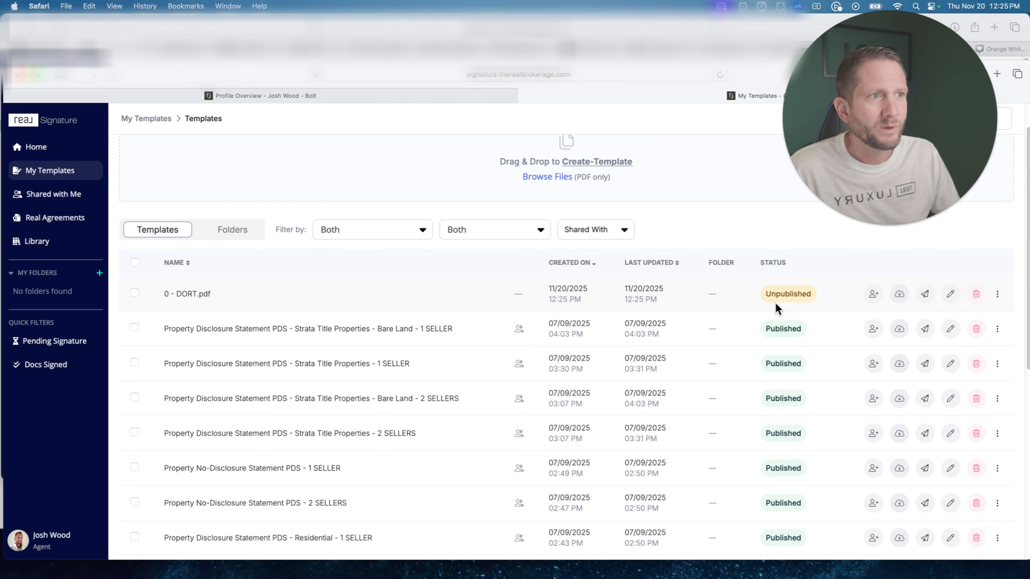
left_click(950, 295)
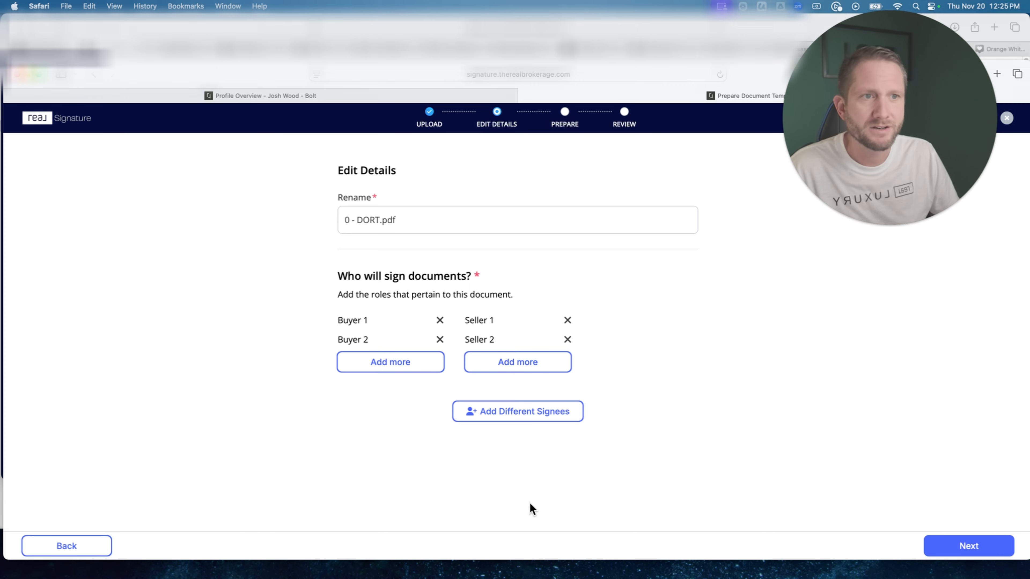
left_click(440, 321)
left_click(442, 323)
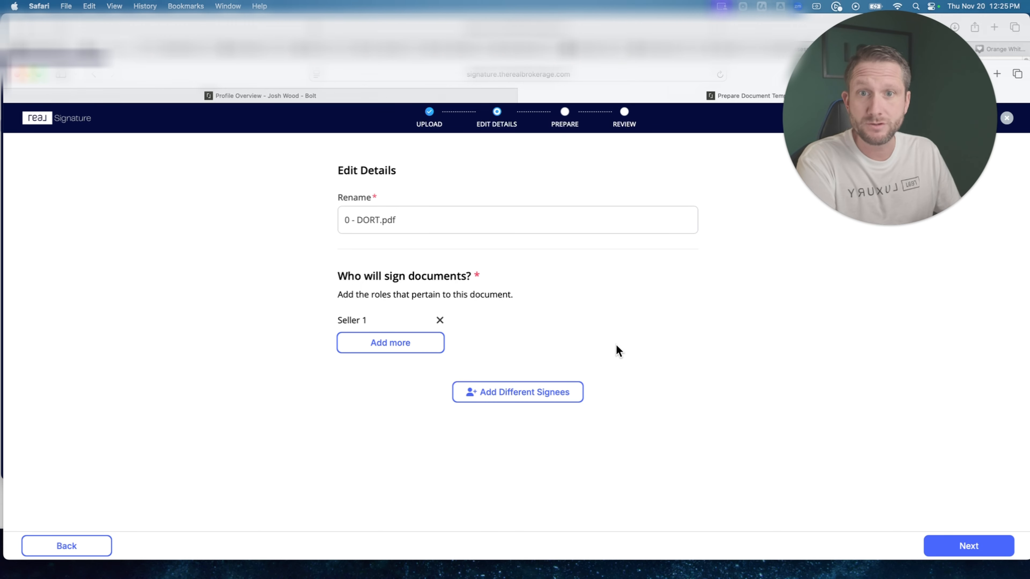
left_click(952, 543)
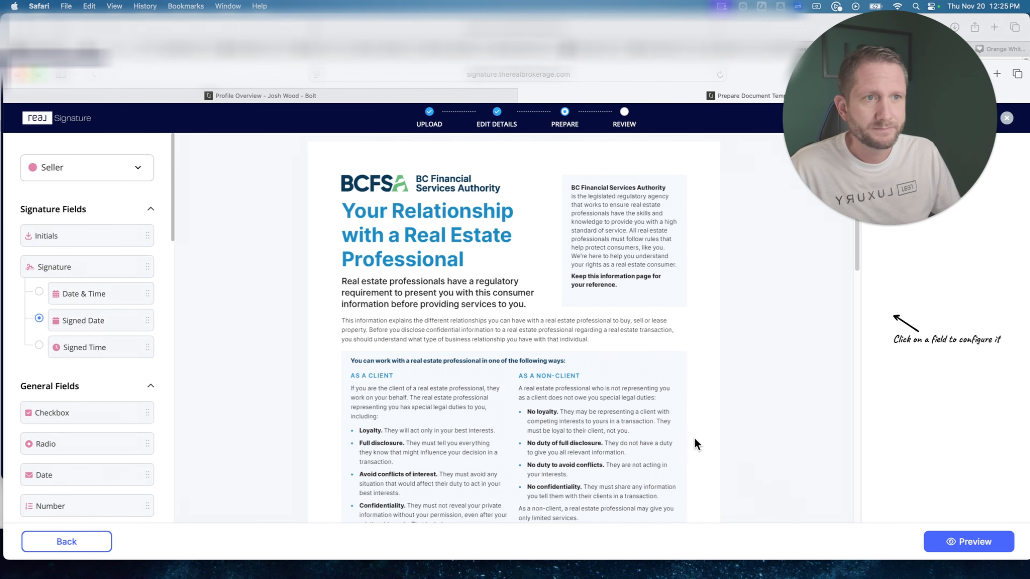
Examine both pages of the DORT form, its consumer acknowledgment section and the available signature and general fields.
scroll(581, 369, "down", 4)
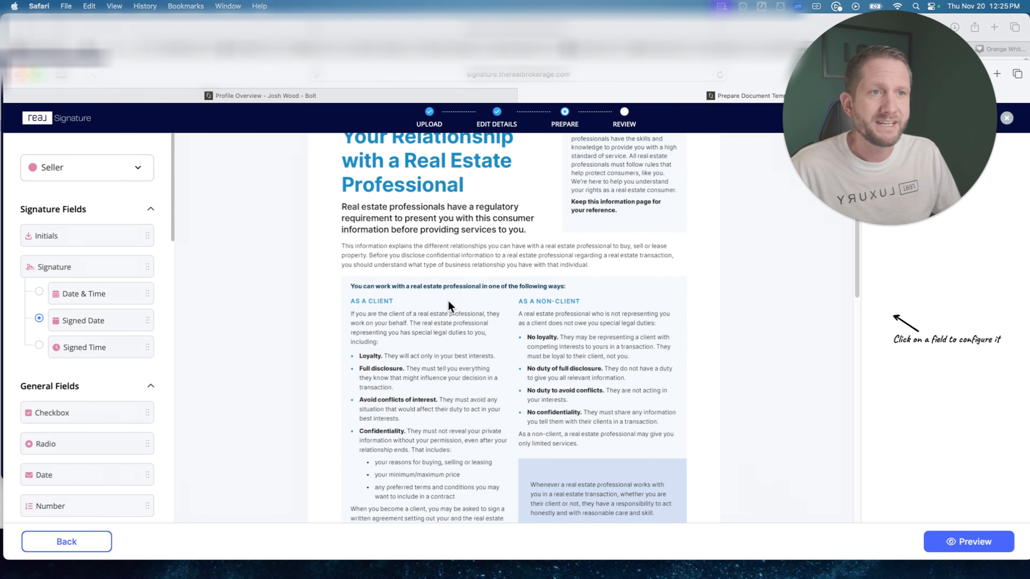
scroll(449, 301, "down", 1)
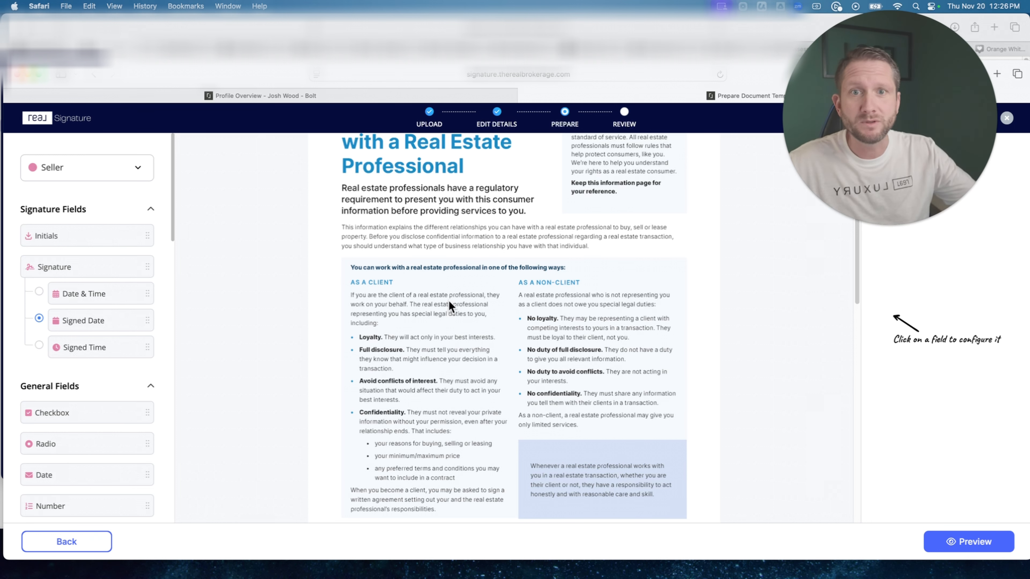
scroll(631, 284, "down", 10)
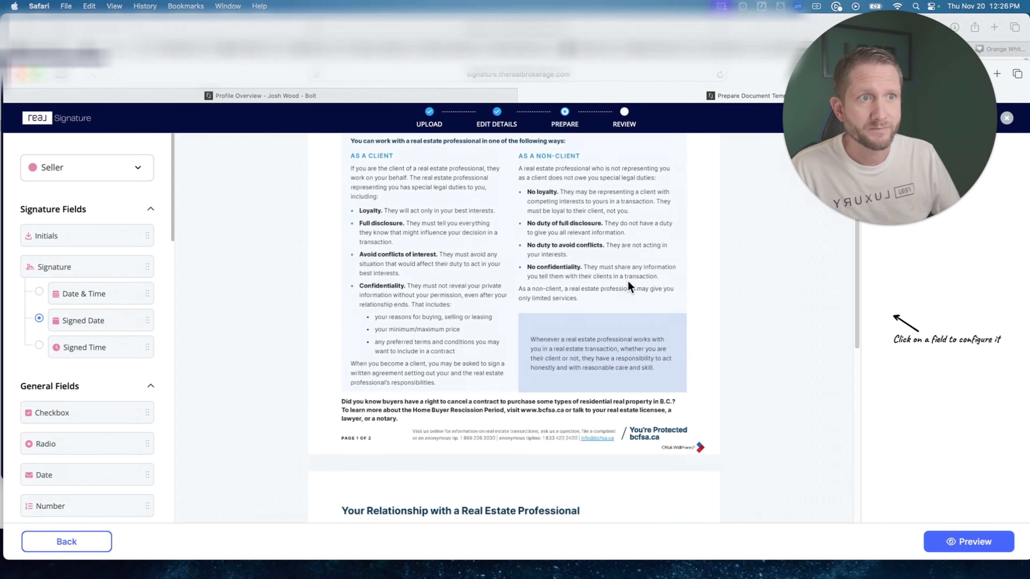
scroll(619, 365, "down", 8)
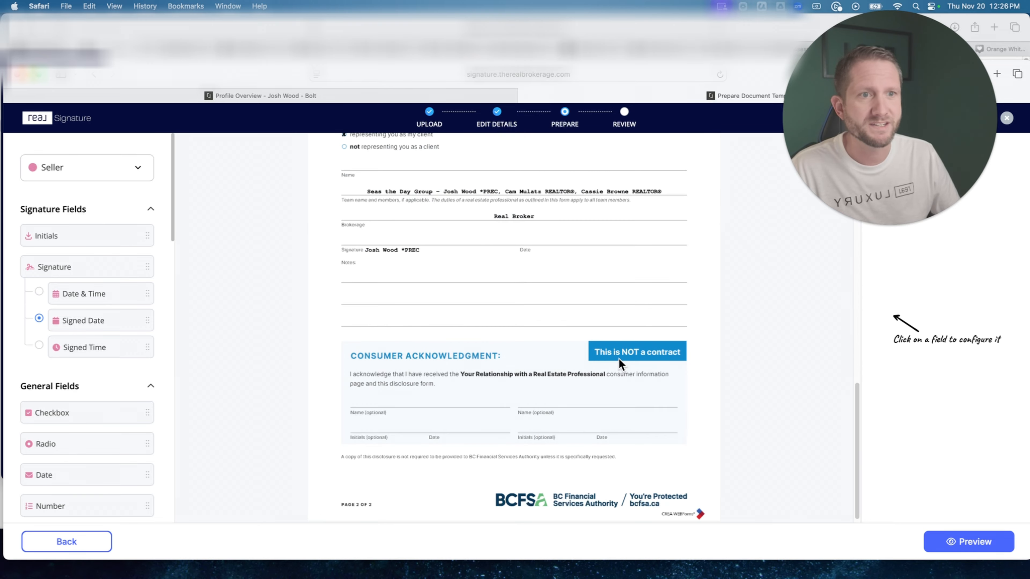
scroll(619, 359, "up", 2)
scroll(619, 358, "down", 2)
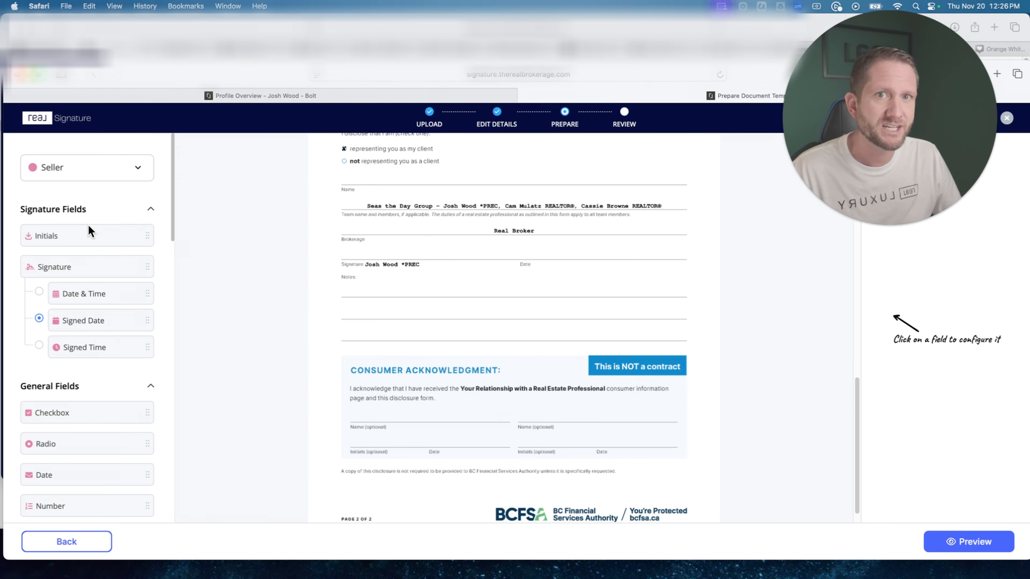
scroll(134, 406, "down", 5)
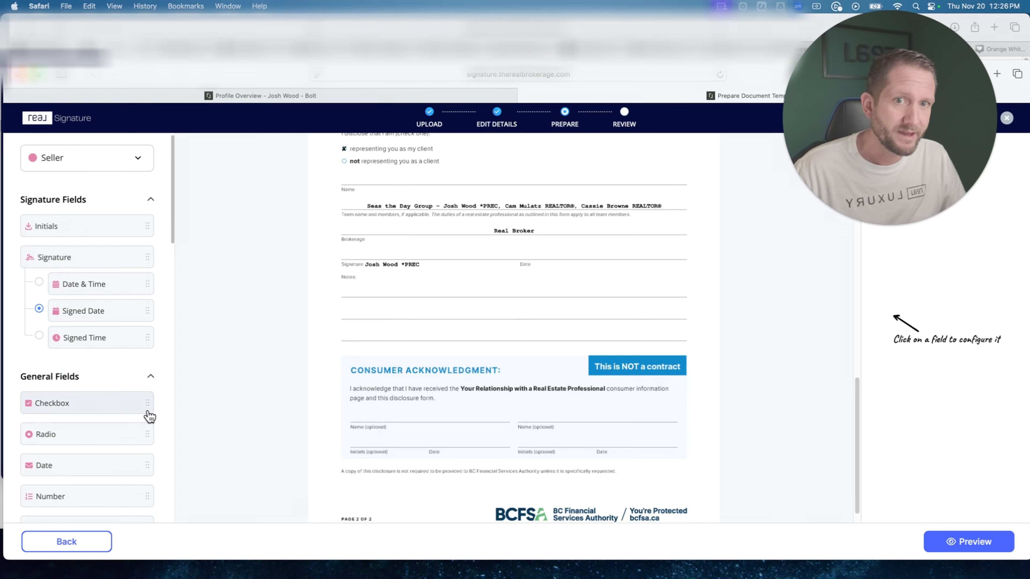
Place Signee Name, Initials and Date fields for the seller on the first signer's lines in the Consumer Acknowledgment section.
scroll(129, 399, "down", 2)
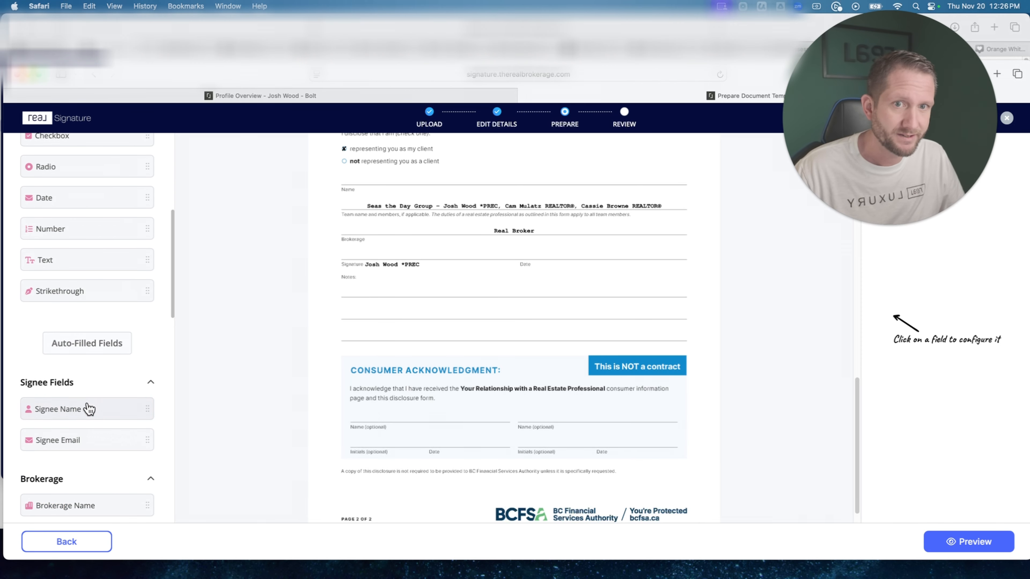
left_click_drag(114, 408, 355, 413)
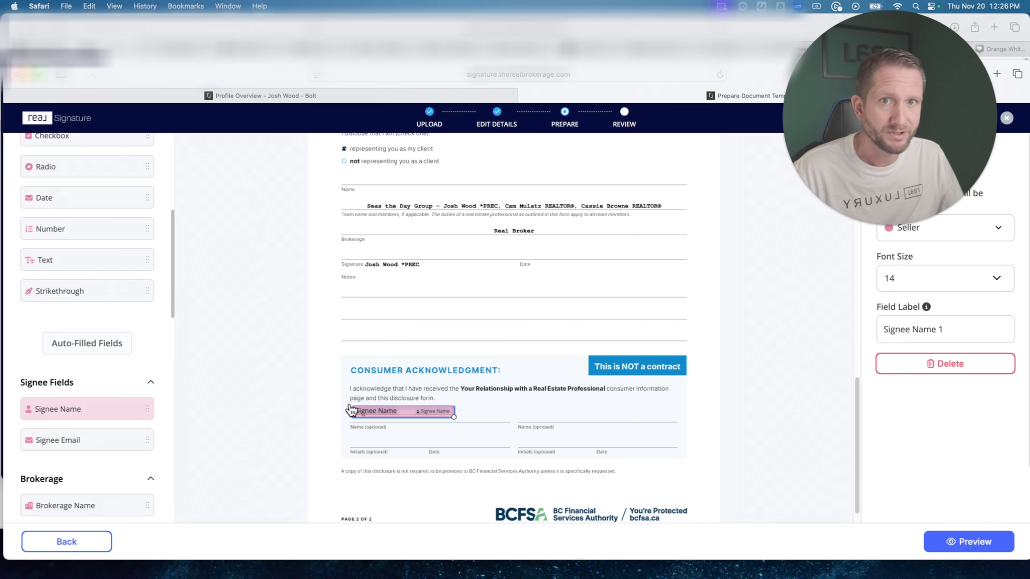
scroll(97, 245, "up", 7)
left_click_drag(82, 240, 359, 439)
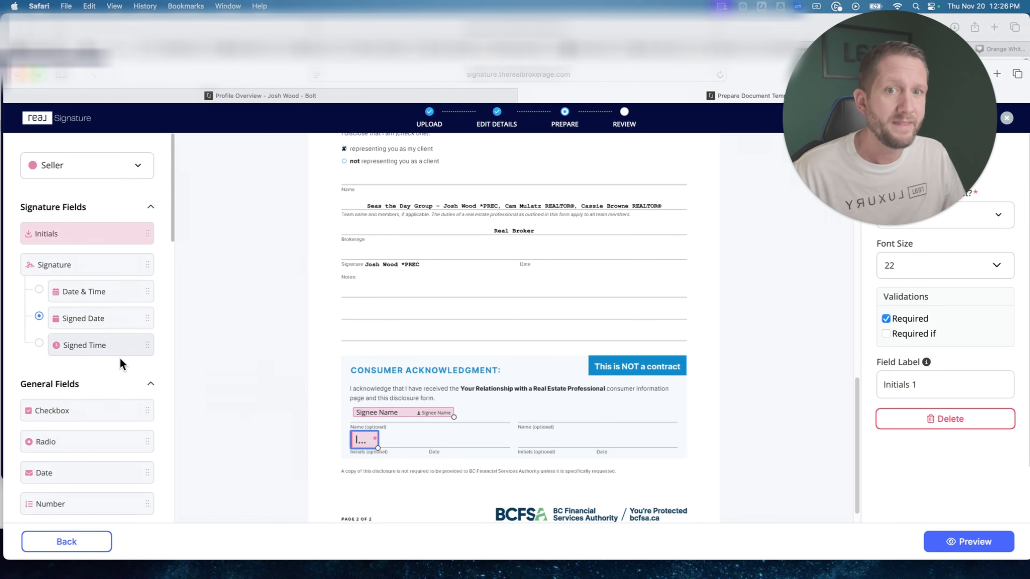
scroll(122, 361, "down", 4)
left_click_drag(87, 389, 411, 440)
scroll(551, 463, "down", 1)
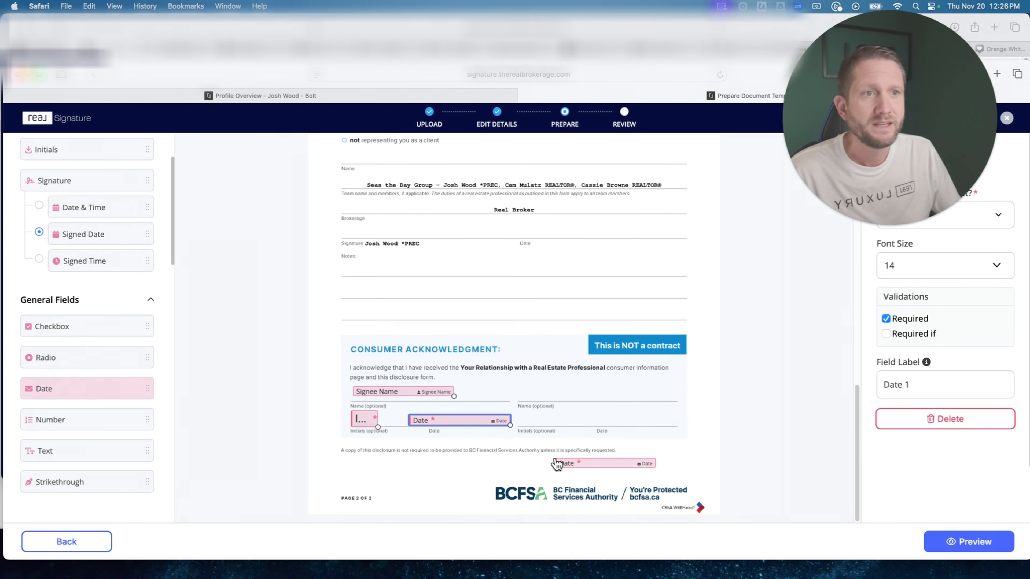
Preview the 0 - DORT.pdf template with its placed fields and publish it without sending.
scroll(243, 198, "up", 3)
scroll(142, 196, "up", 4)
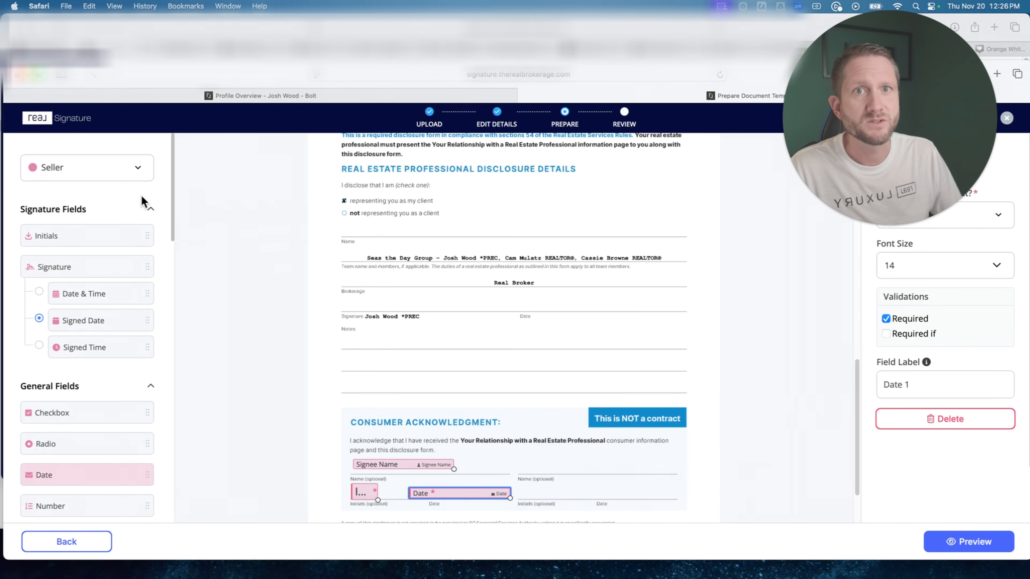
left_click(109, 179)
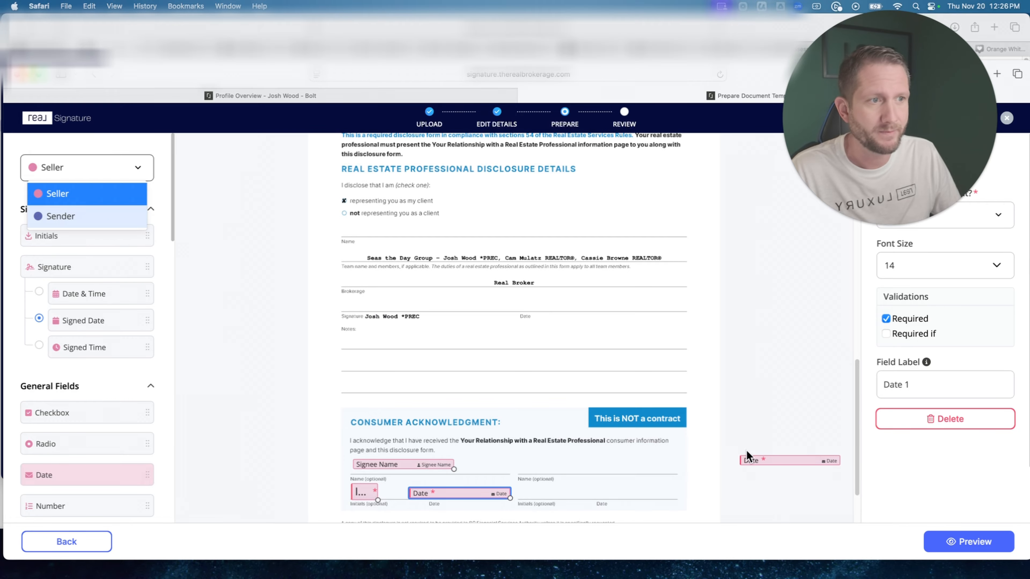
left_click(797, 436)
scroll(818, 473, "down", 3)
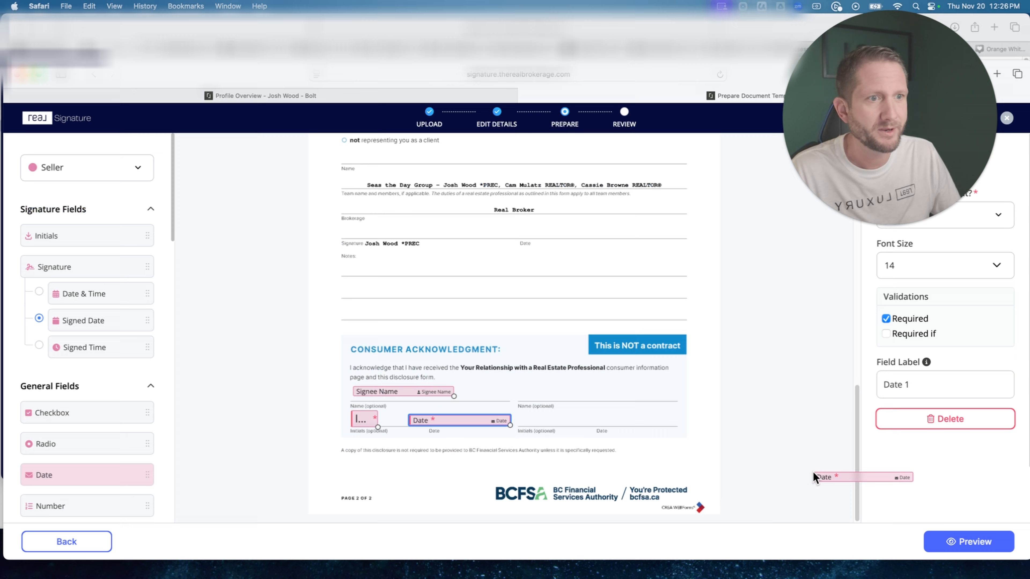
left_click(938, 545)
scroll(544, 323, "down", 10)
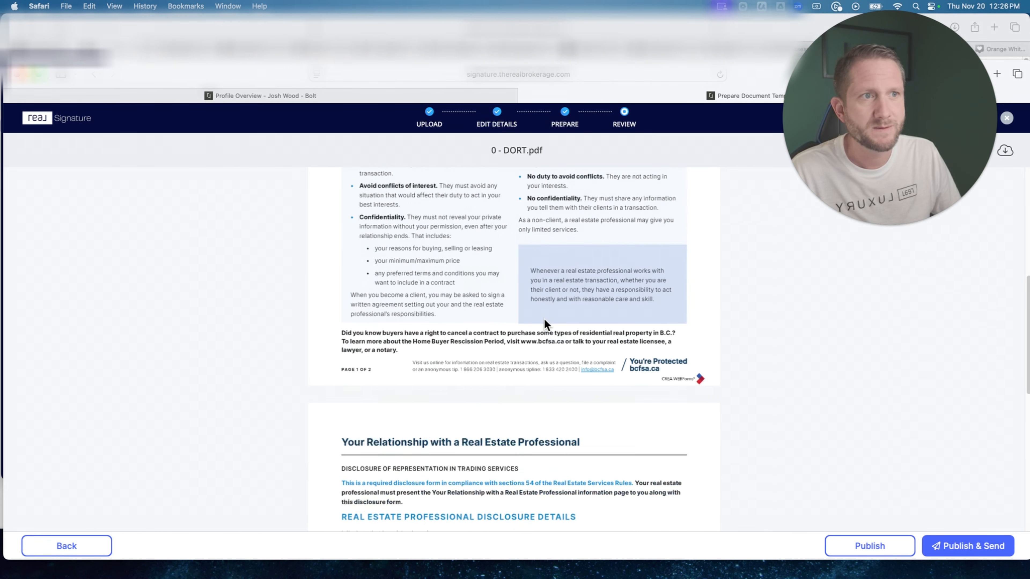
scroll(544, 324, "down", 10)
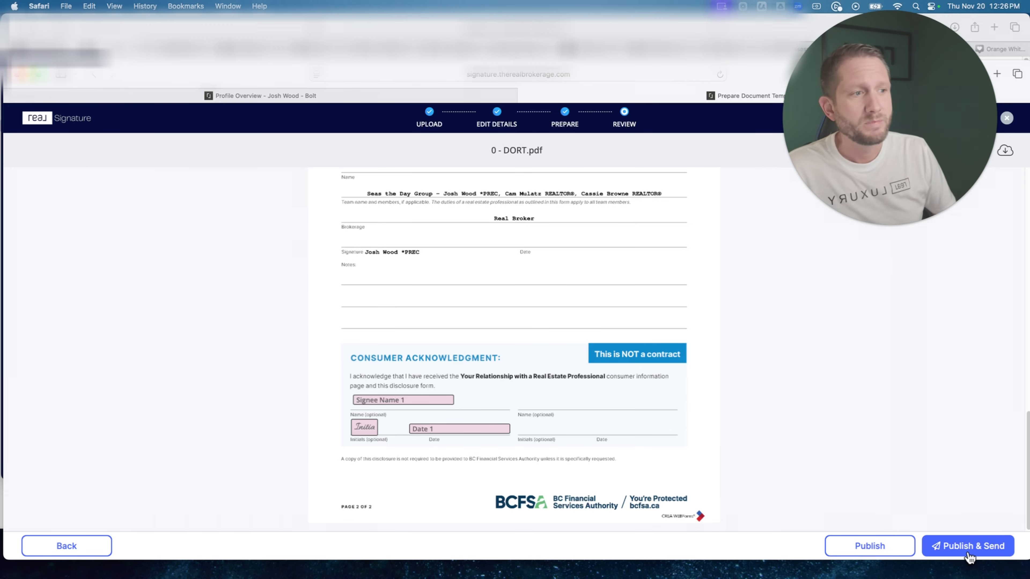
left_click(892, 548)
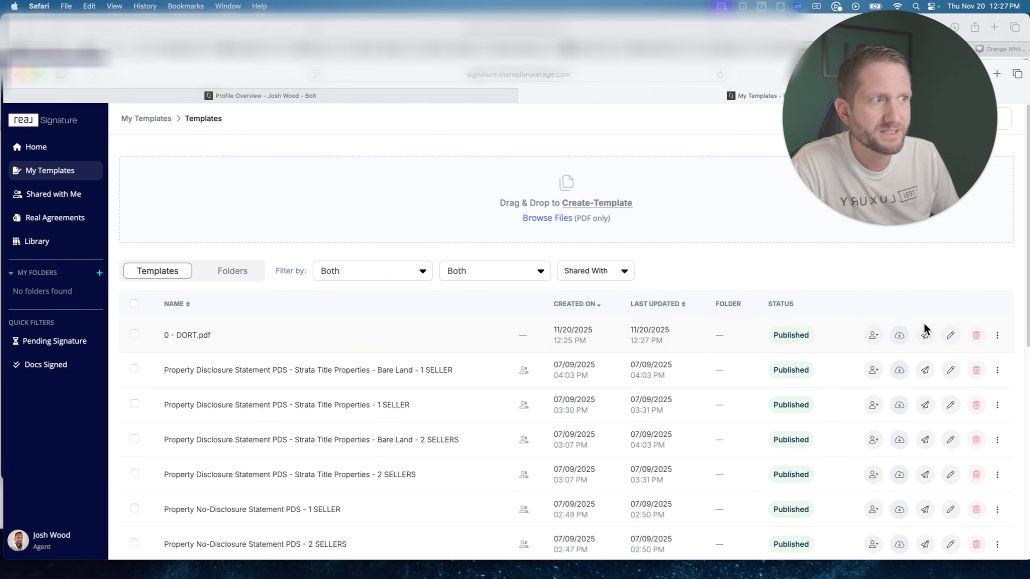
Rename the 0 - DORT.pdf template as DORT SELLER 1 and publish it again.
left_click(950, 335)
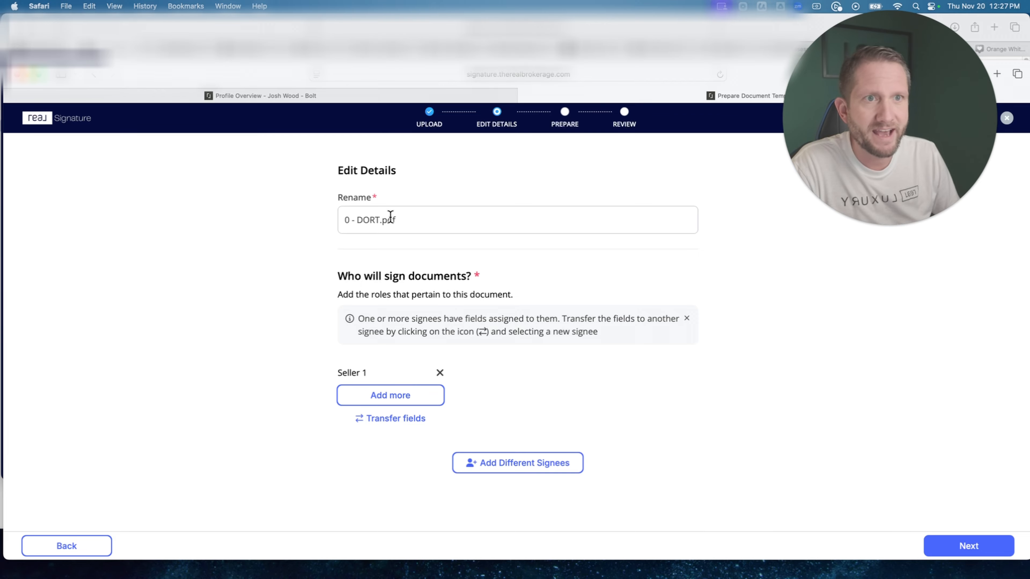
left_click_drag(404, 220, 316, 219)
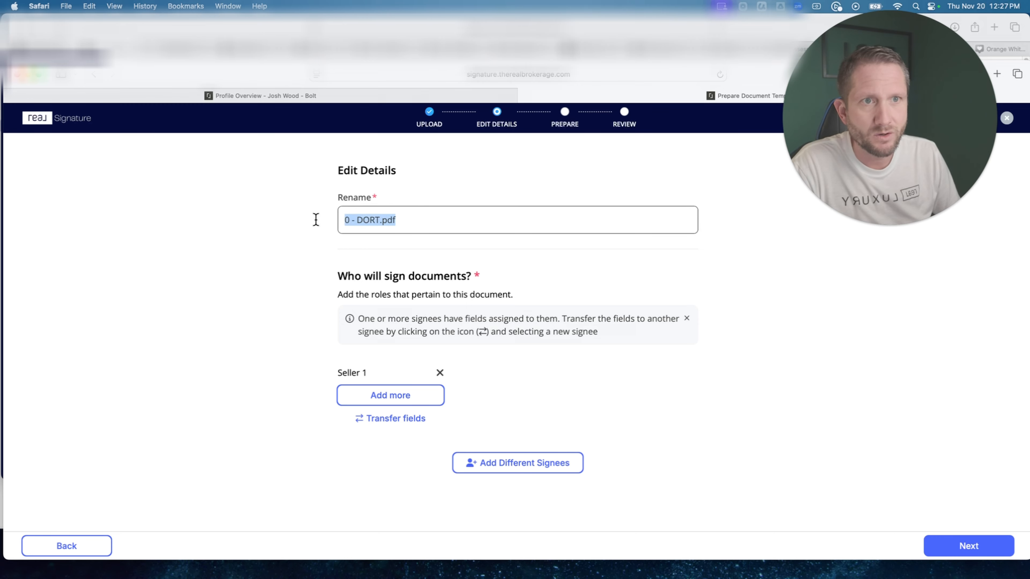
type("DORT SEL")
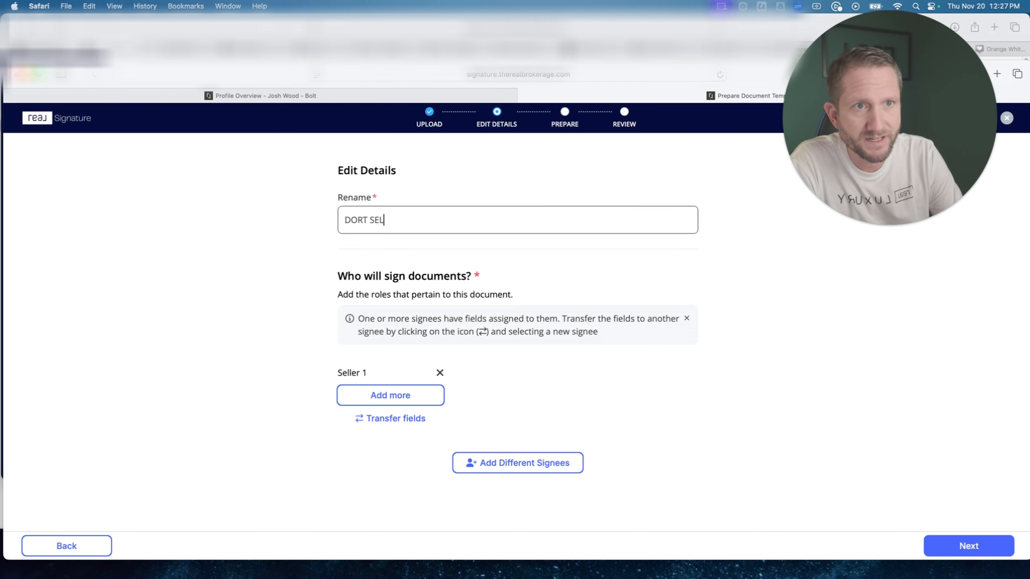
type("LER 1")
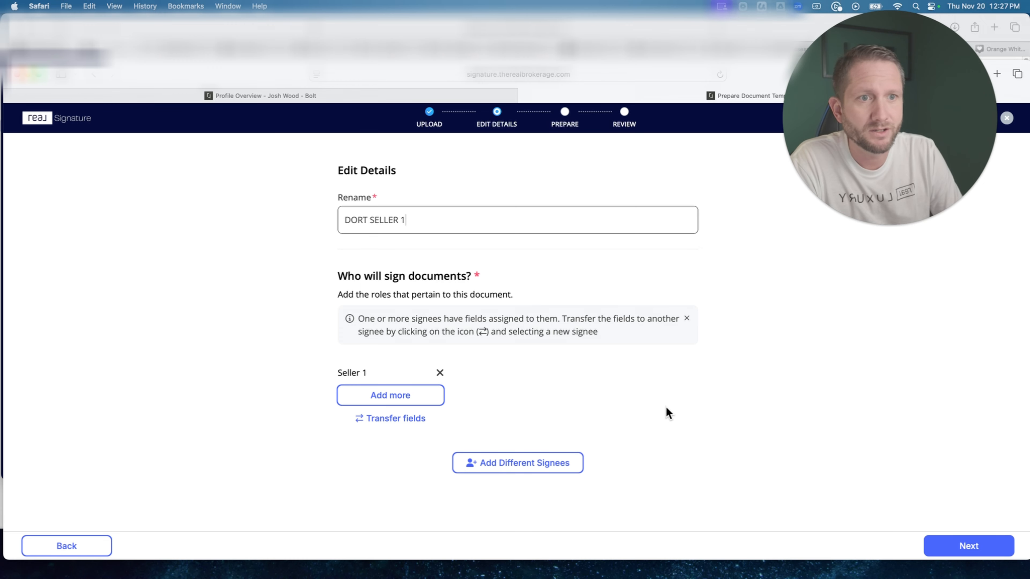
left_click(933, 545)
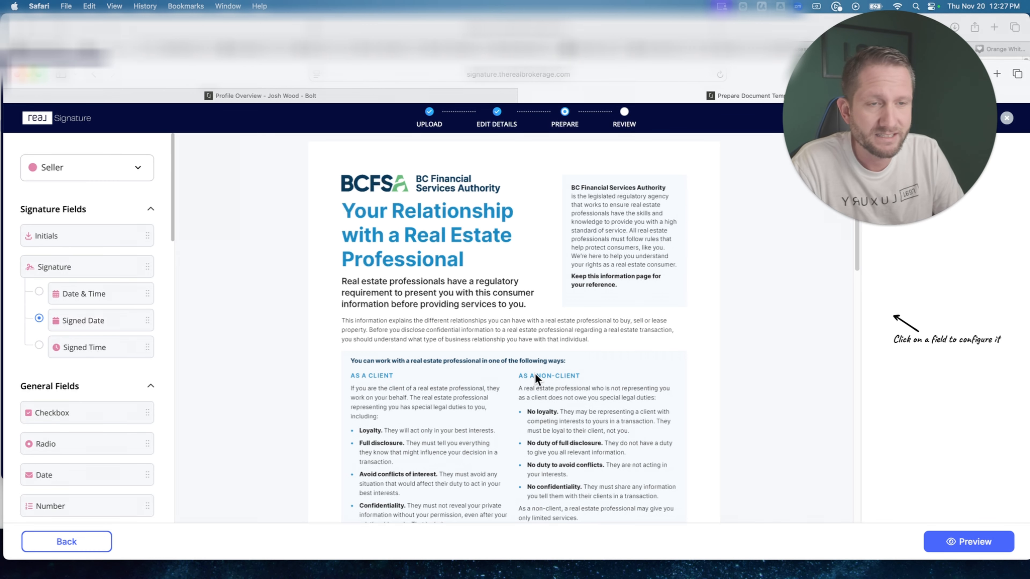
left_click(967, 542)
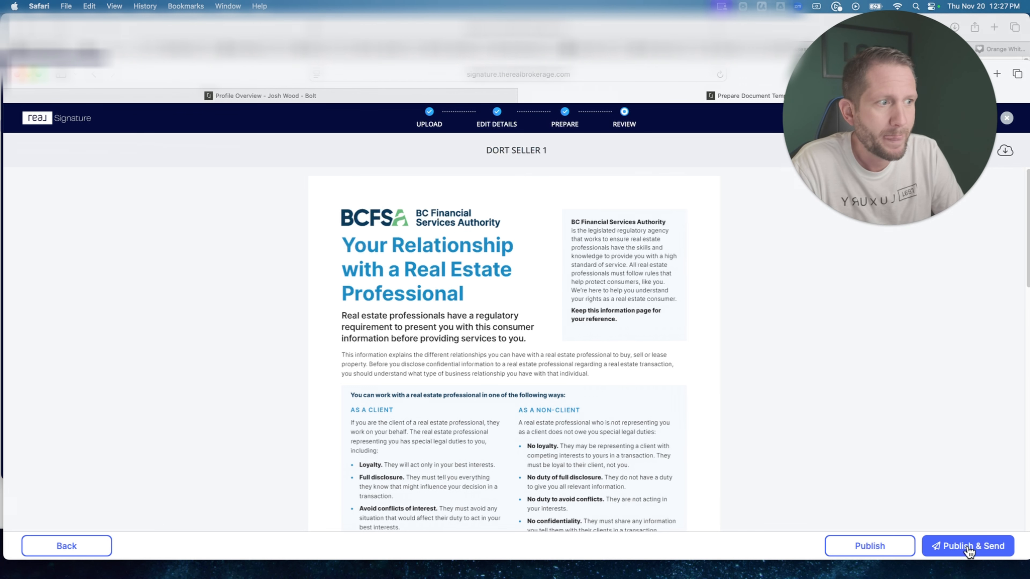
left_click(869, 545)
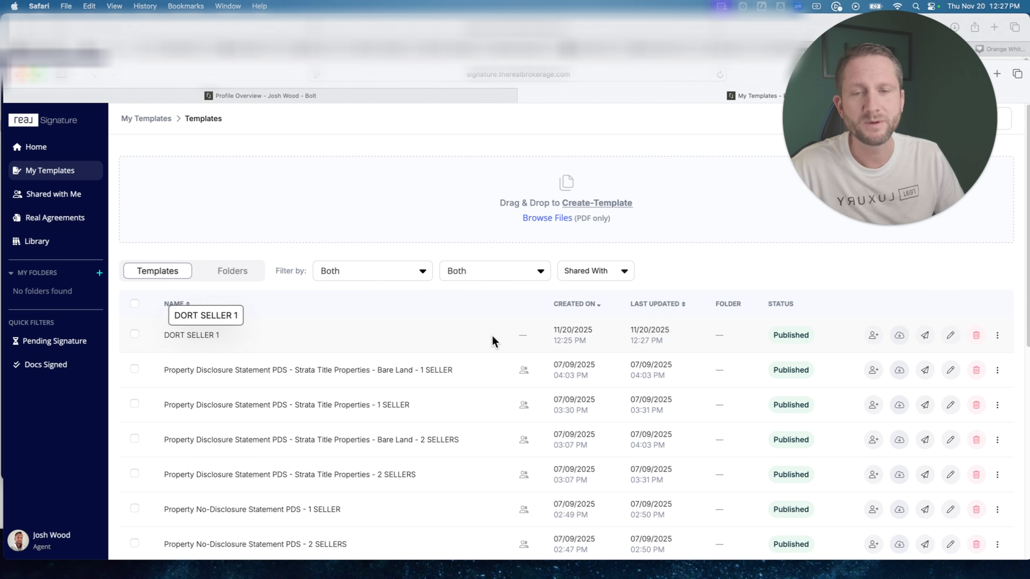
Start sending the Property Disclosure Statement PDS - Strata Title Properties - 1 SELLER template without connecting it to a transaction.
scroll(462, 336, "down", 2)
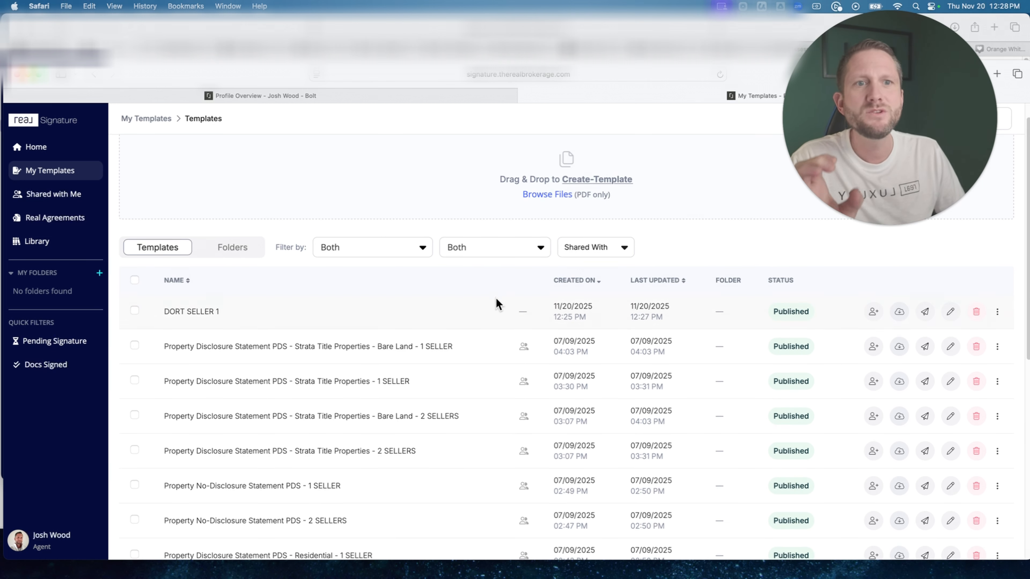
scroll(431, 383, "down", 3)
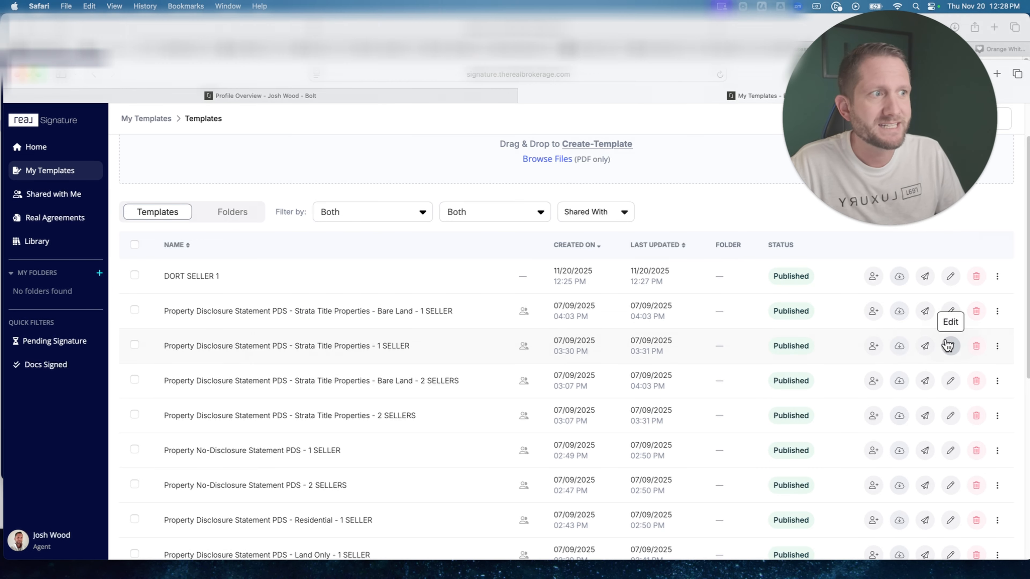
left_click(929, 349)
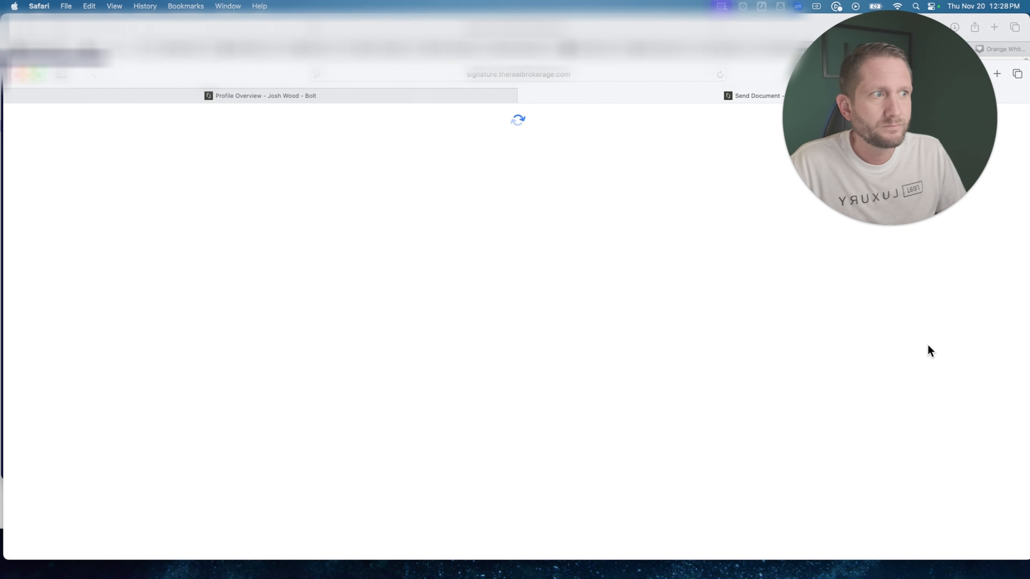
left_click(710, 379)
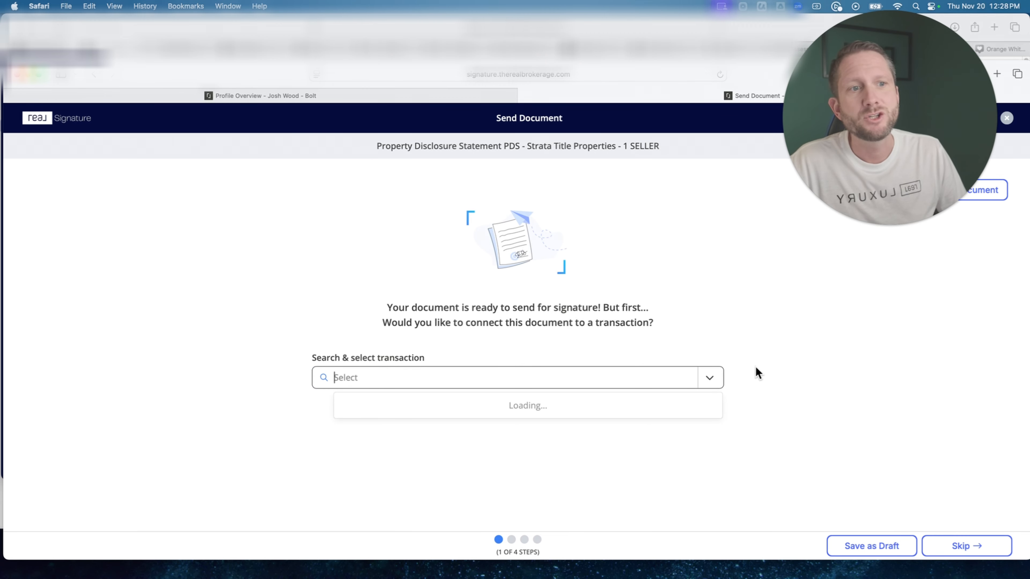
left_click(841, 346)
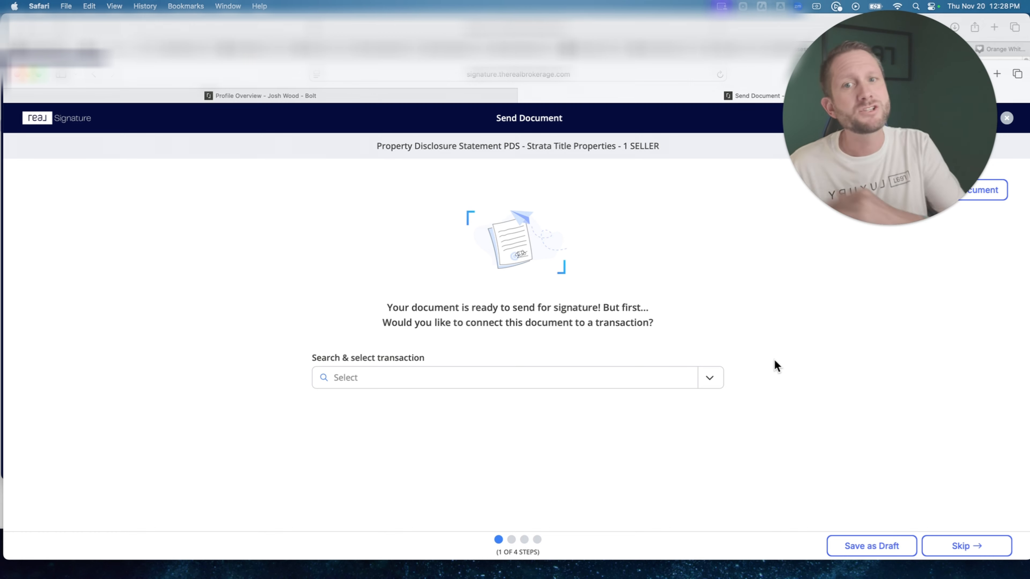
left_click(972, 547)
Enter the recipient's full name and e-mail address for the Seller role.
scroll(495, 349, "down", 1)
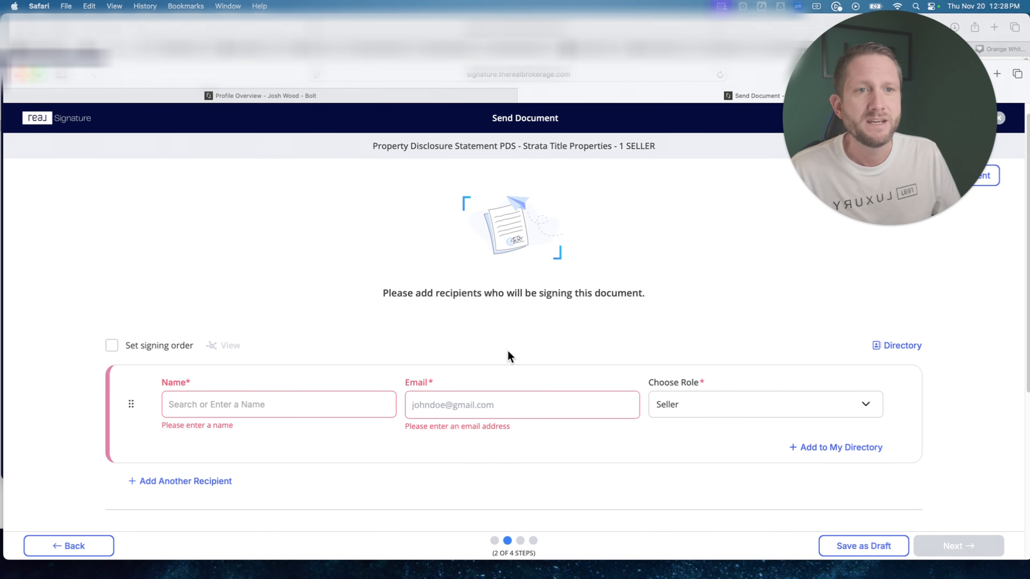
left_click(280, 404)
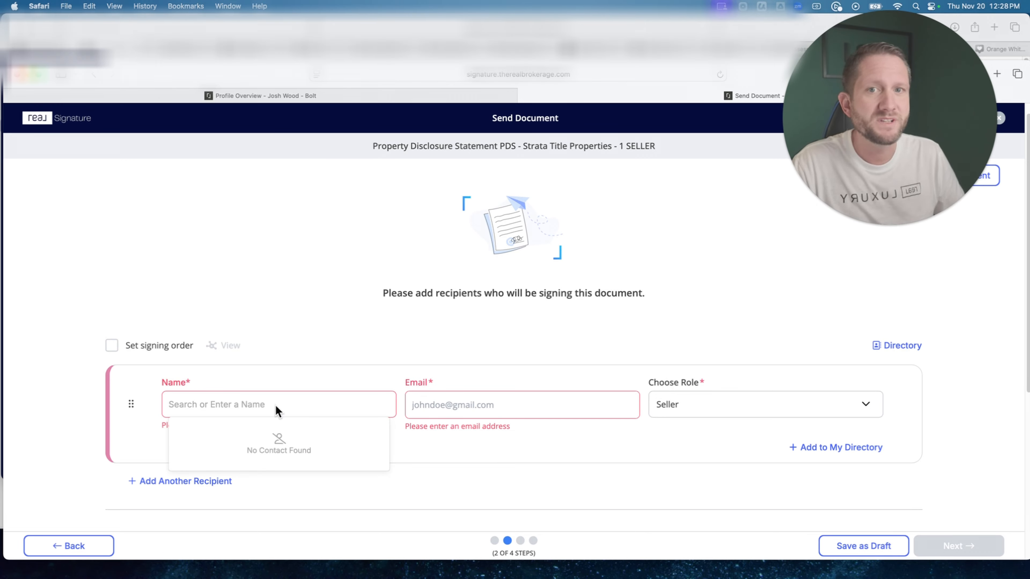
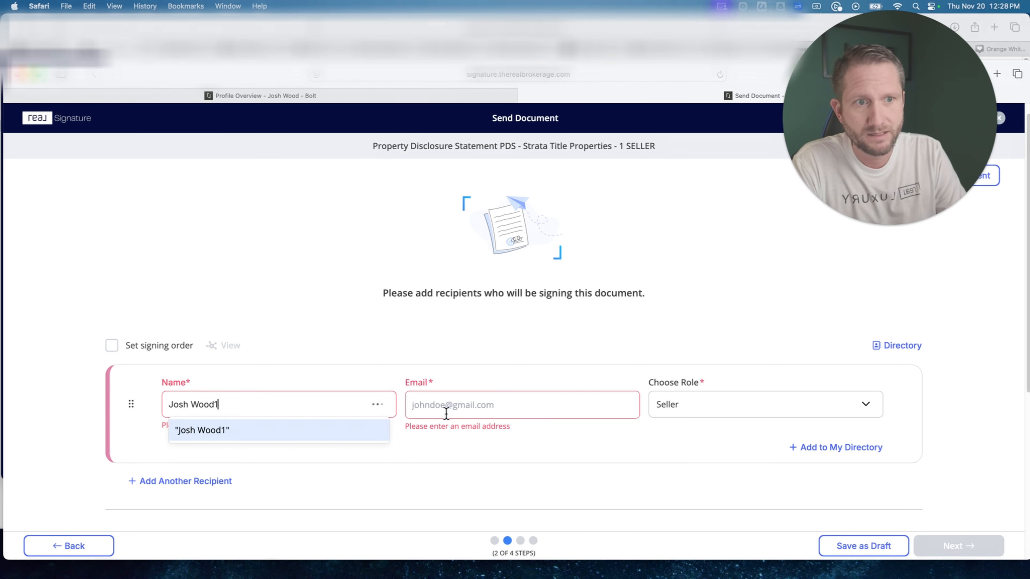
left_click(446, 414)
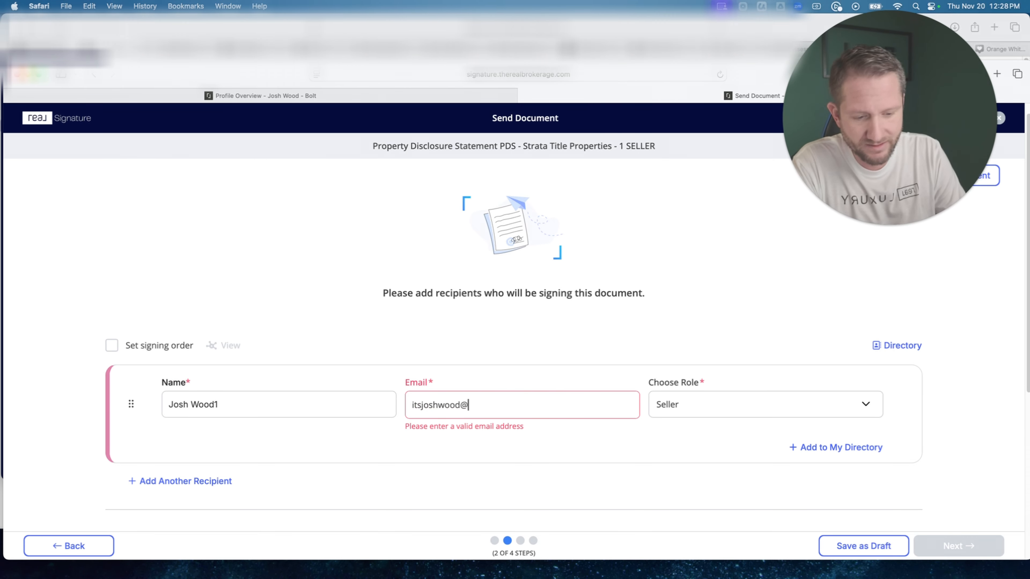
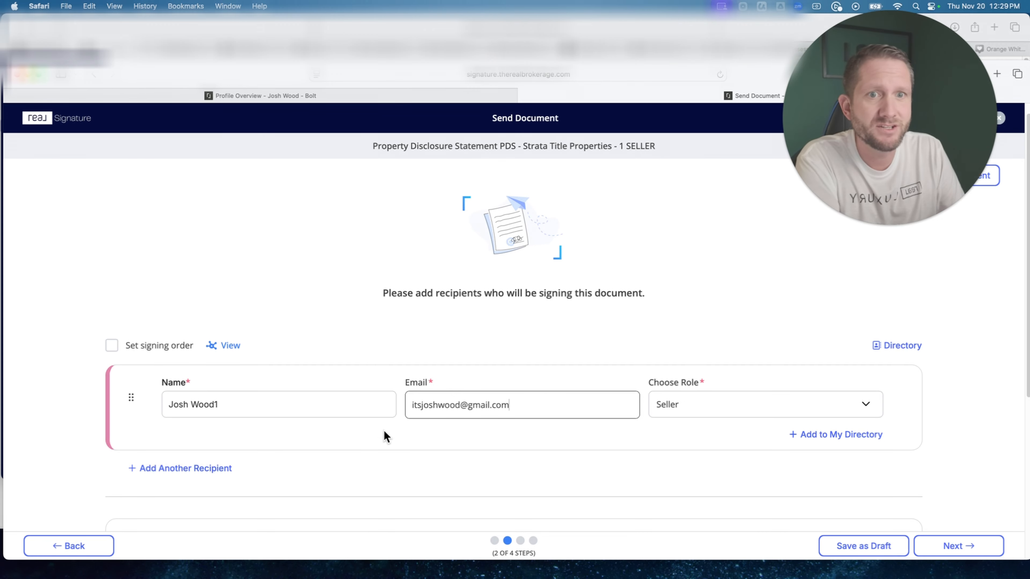
left_click(250, 408)
left_click(317, 351)
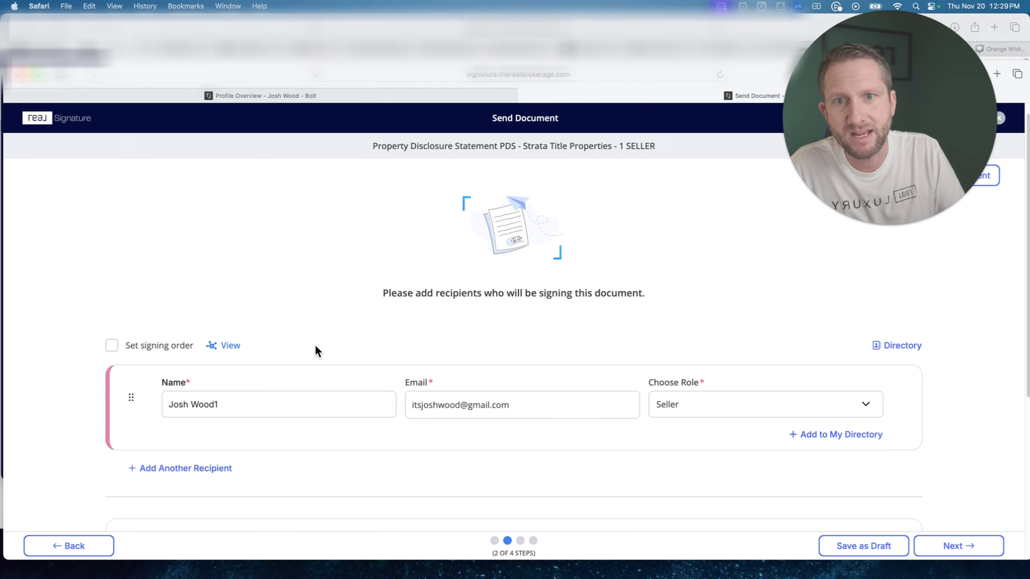
Set the e-mail subject line to SAMPLE SIGN TEMPLATE and the message to Hello.
scroll(315, 350, "down", 5)
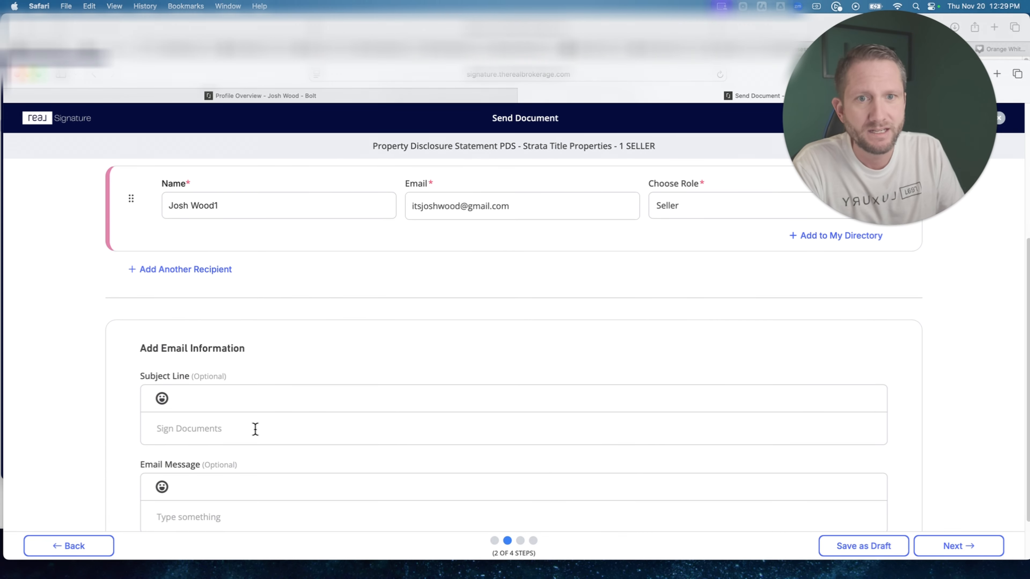
scroll(339, 457, "down", 2)
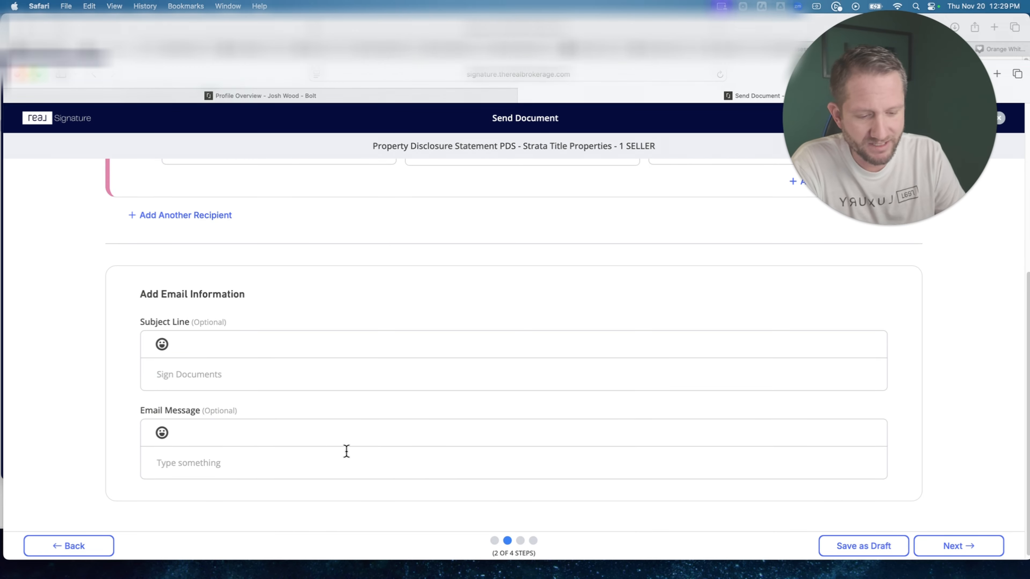
type("SAMPLE SIGN TEM")
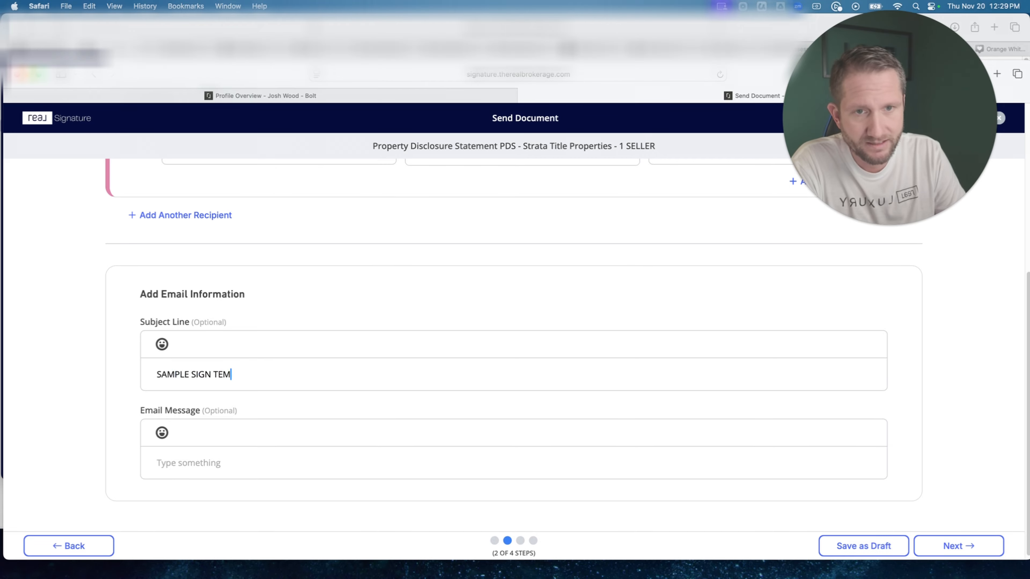
type("PLATEHello")
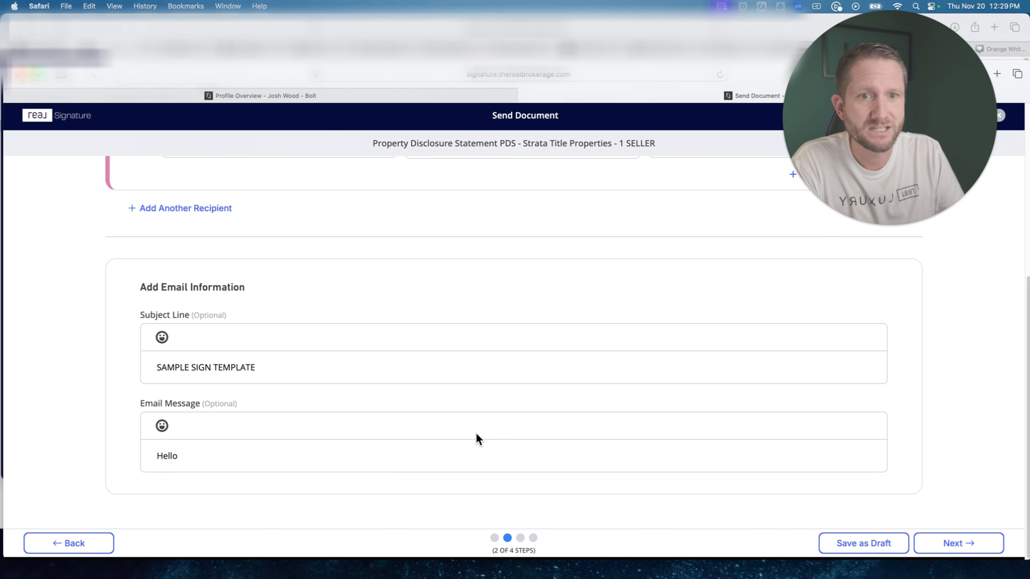
scroll(476, 437, "down", 1)
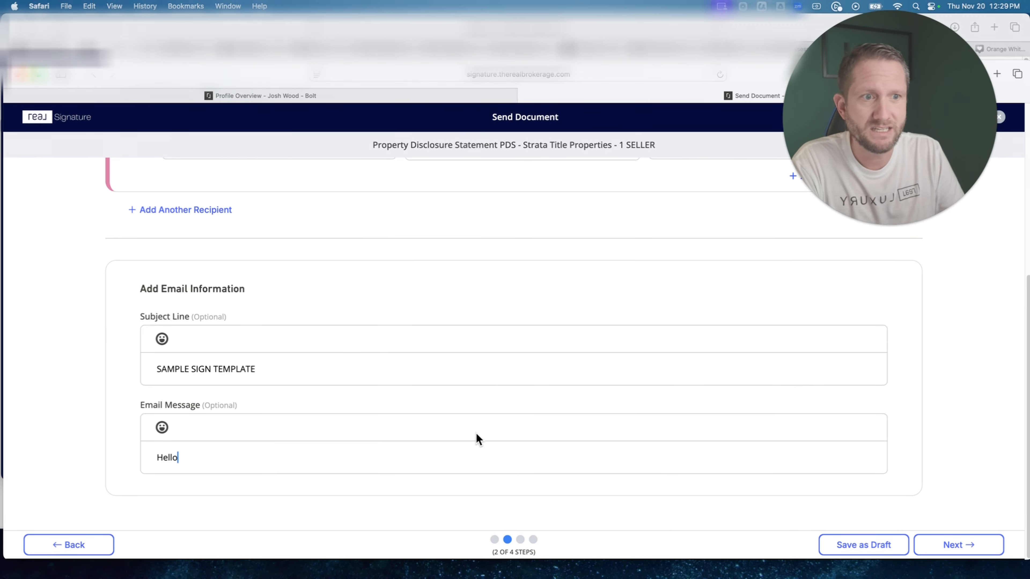
Keep the prefilled sender details, leave the CC recipient blank and proceed to the final document step.
left_click(954, 547)
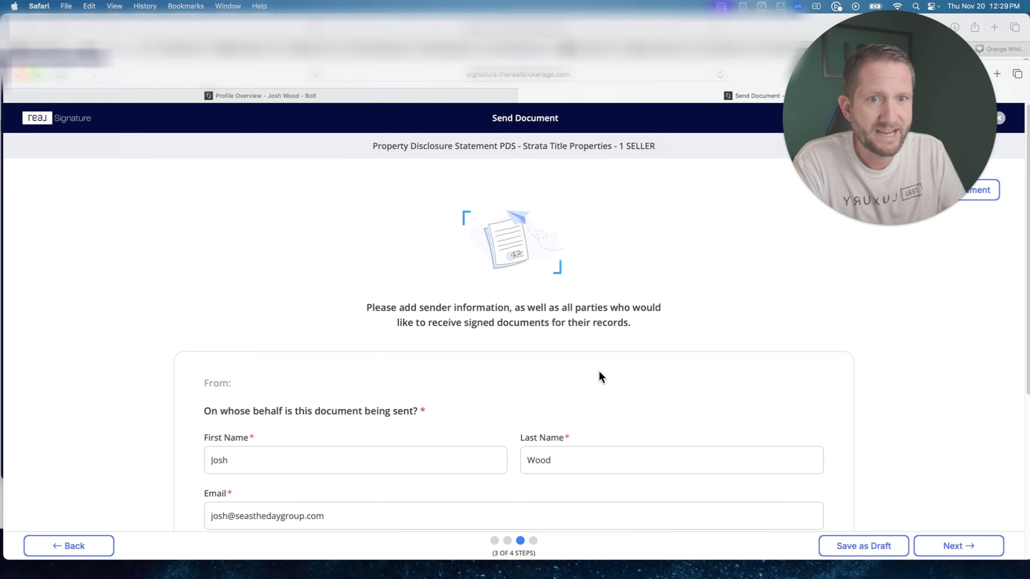
scroll(598, 372, "down", 3)
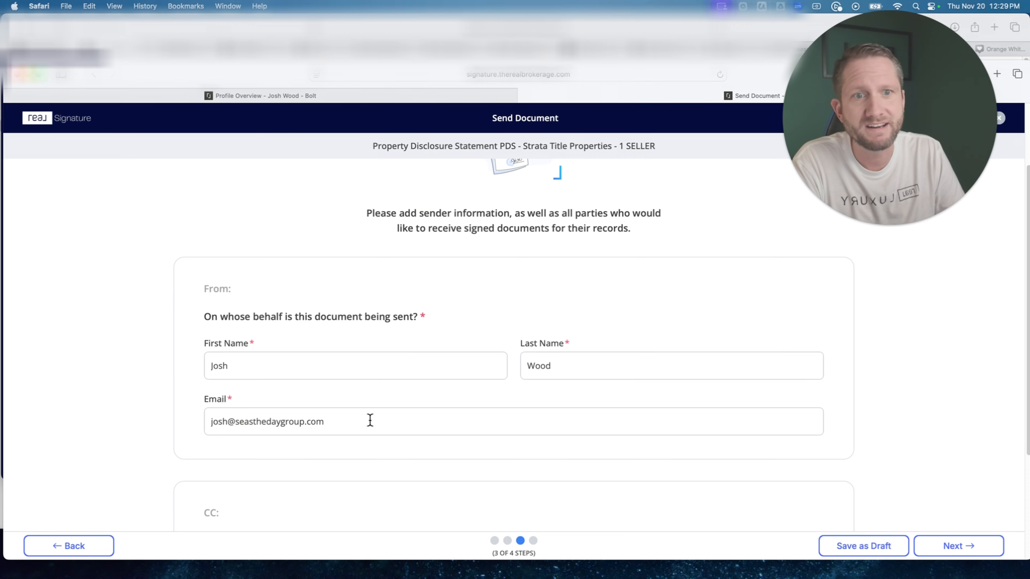
scroll(370, 420, "down", 5)
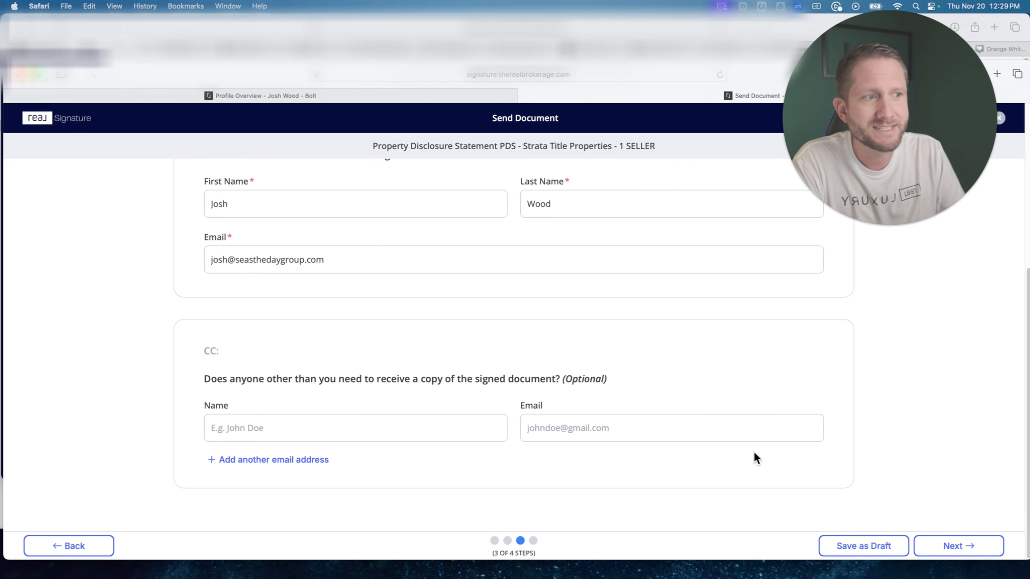
left_click(970, 545)
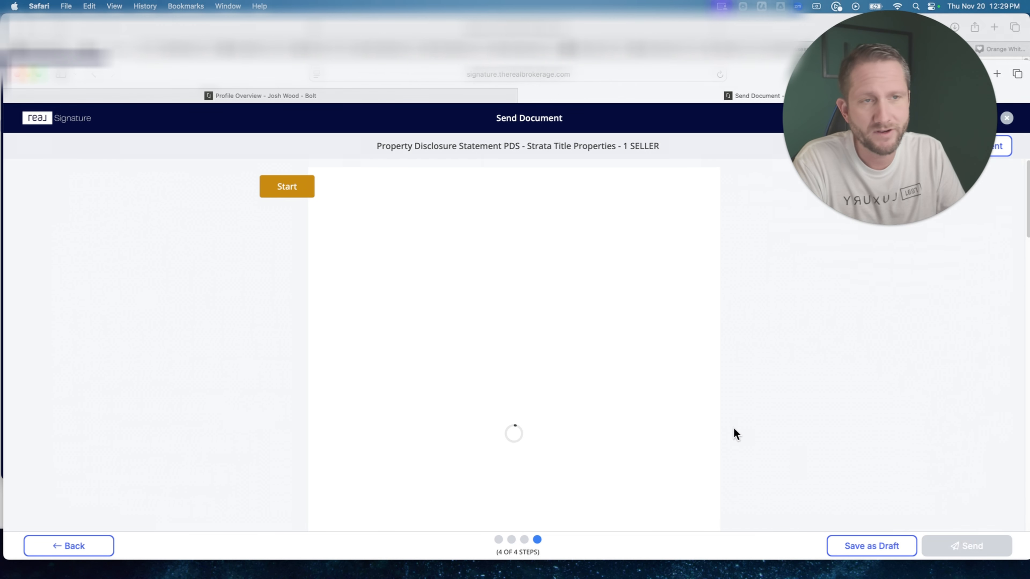
Start filling the required fields and enter text as the Address / Strata Unit # on page 1 of the disclosure form.
scroll(660, 414, "down", 5)
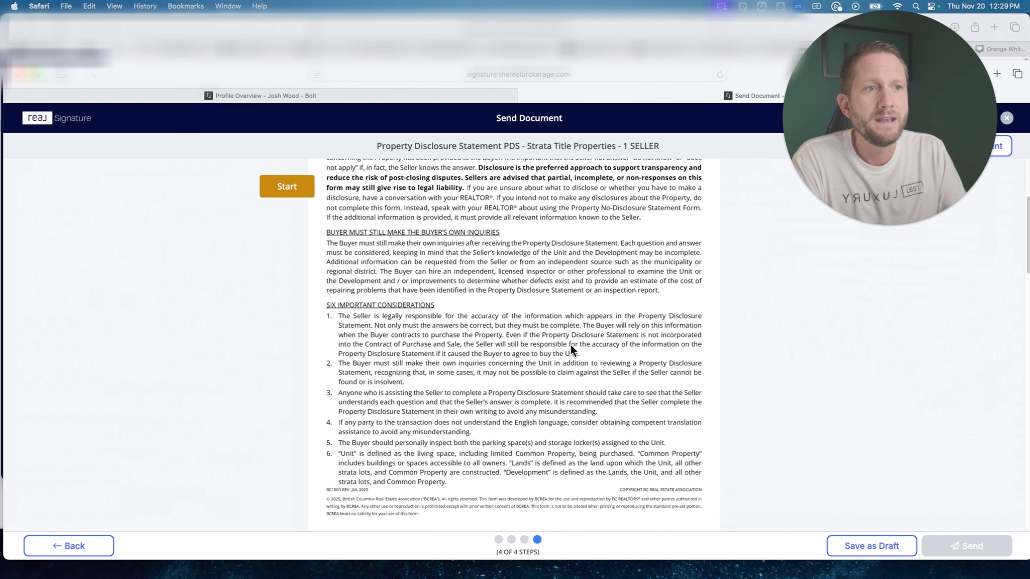
scroll(572, 349, "down", 10)
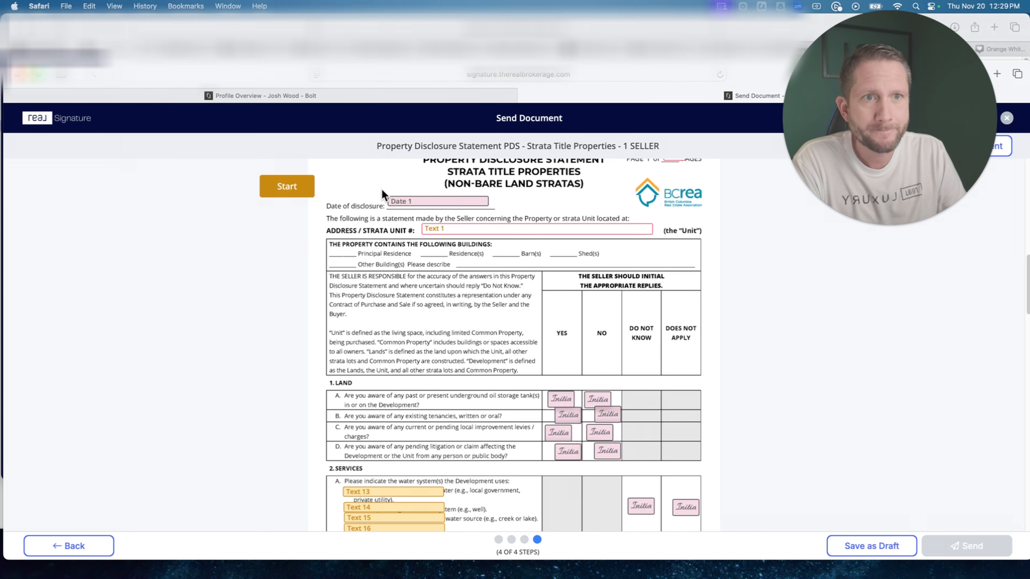
left_click(288, 190)
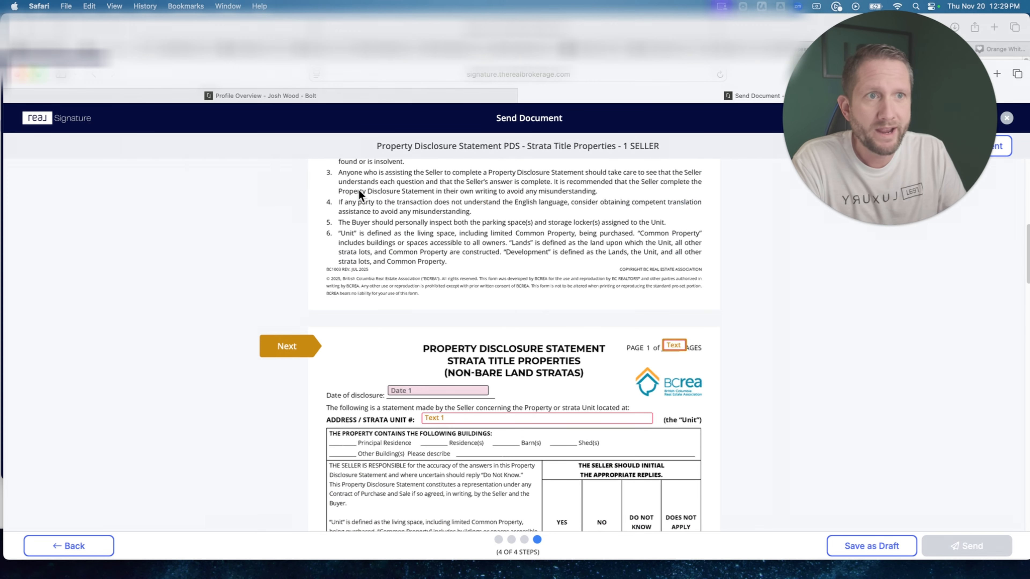
scroll(406, 286, "down", 3)
left_click(446, 287)
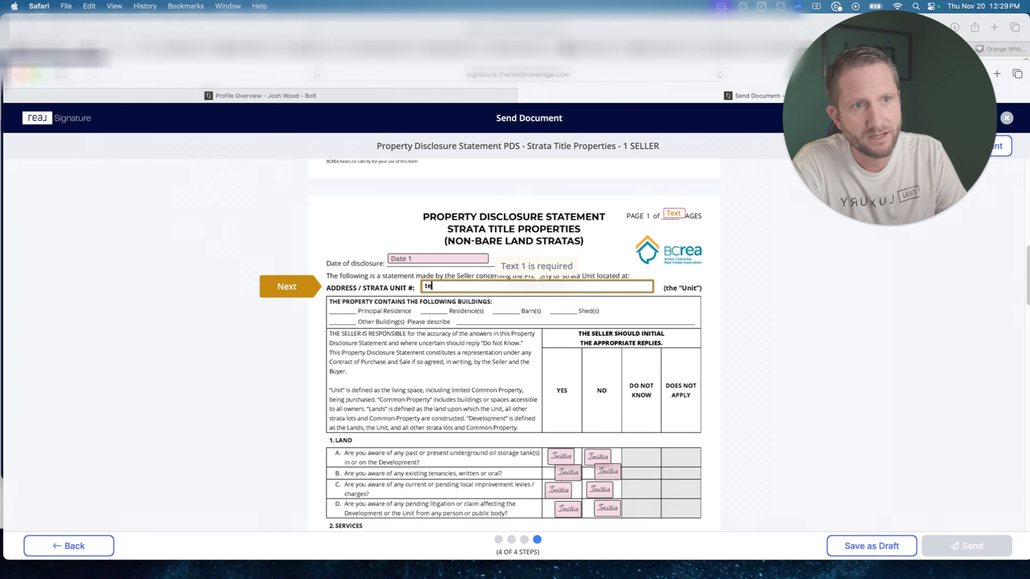
type("text")
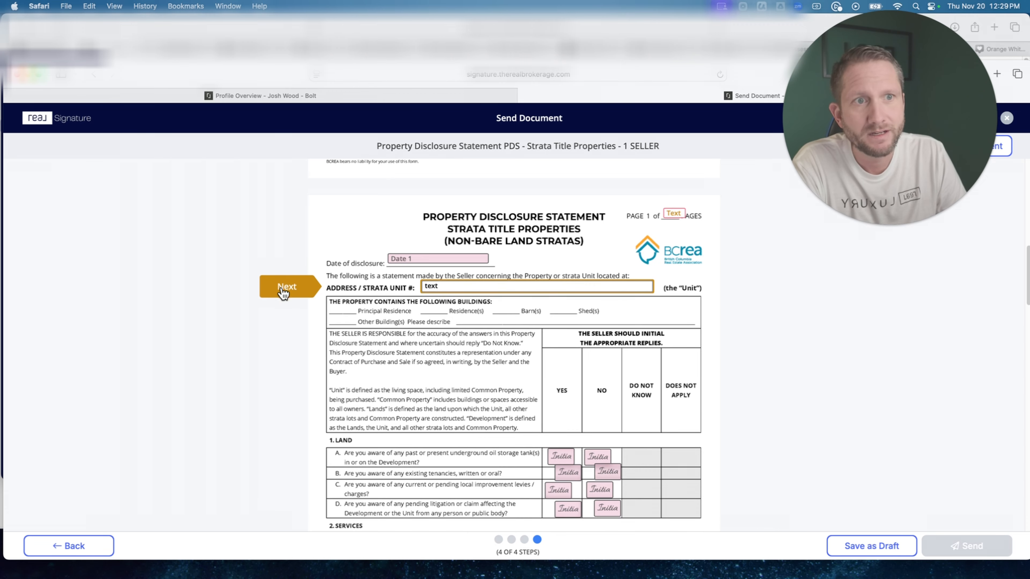
Enter text as the required Address / Strata Unit # on pages 2 to 6 of the disclosure form.
left_click(285, 291)
type("te")
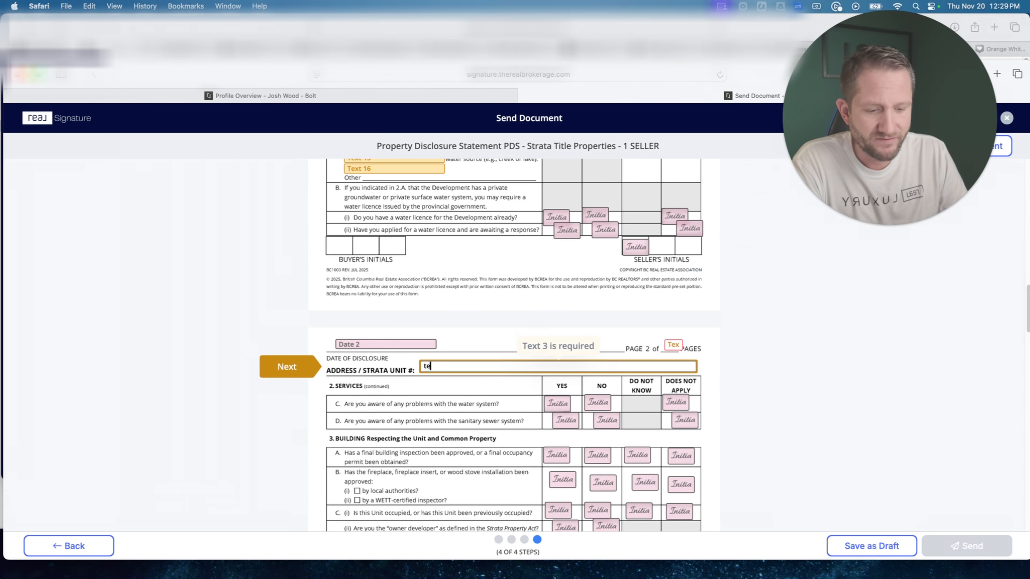
type("xt")
left_click(290, 369)
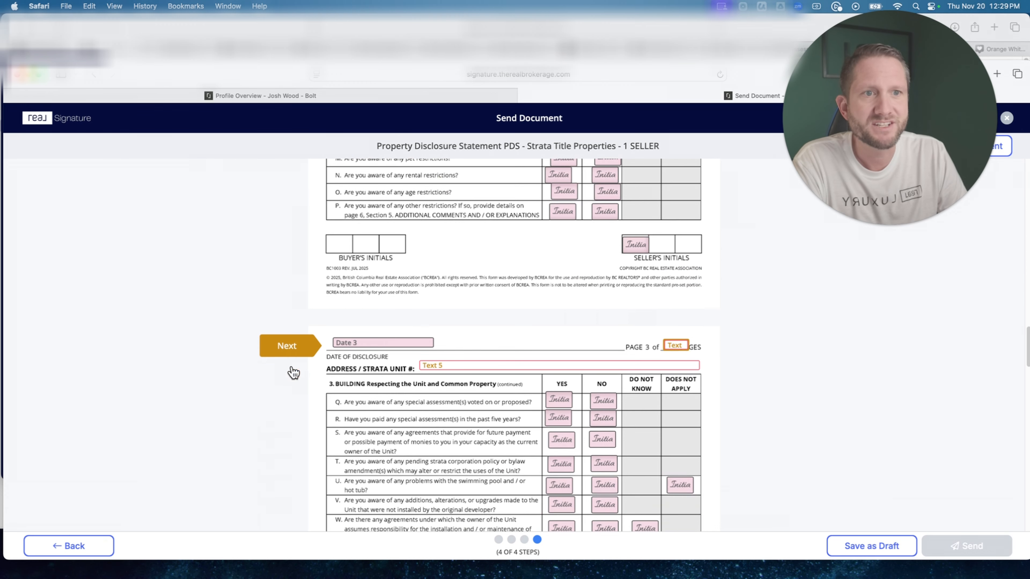
left_click(452, 365)
type("text")
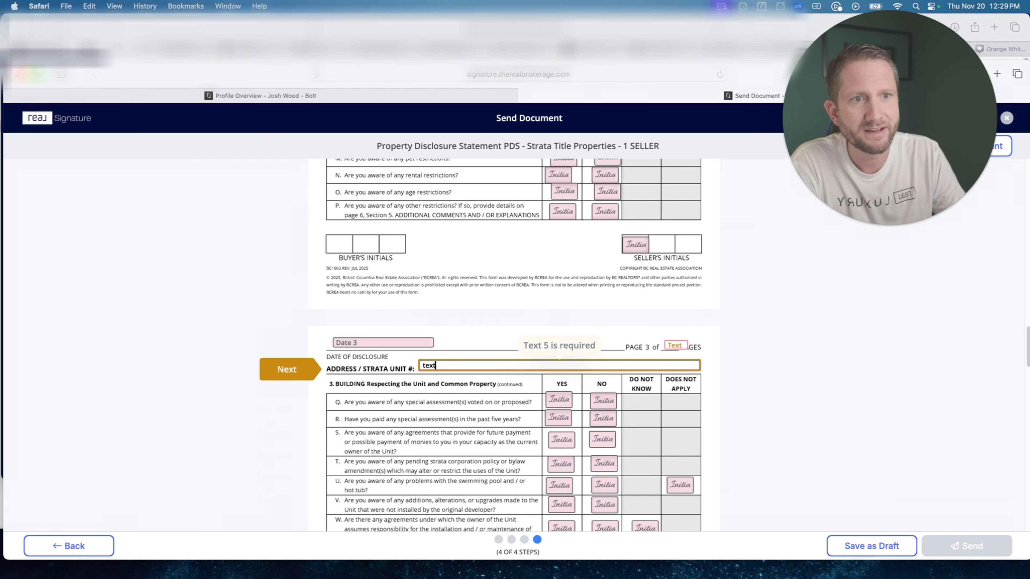
left_click(289, 368)
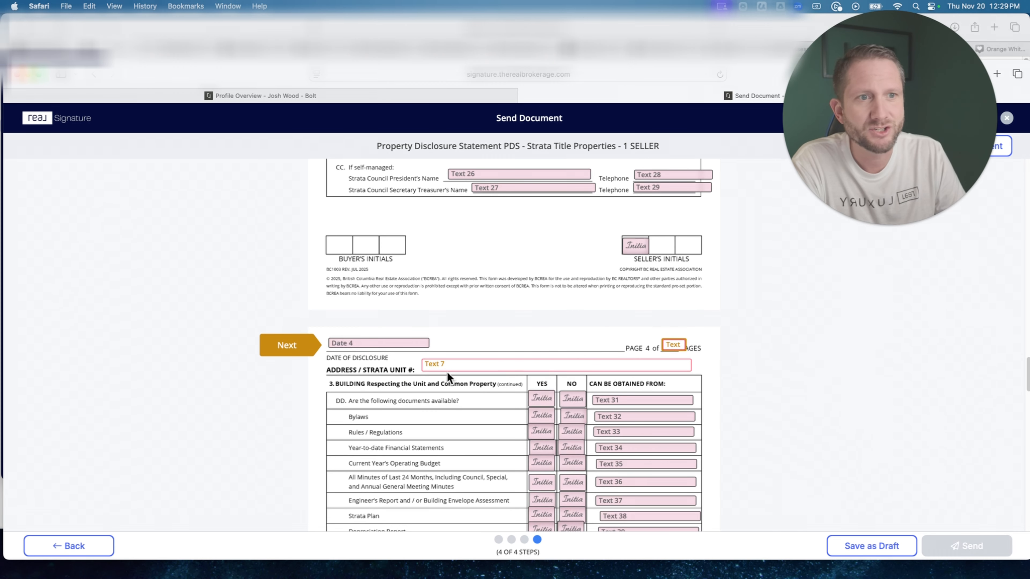
left_click(449, 364)
type("text")
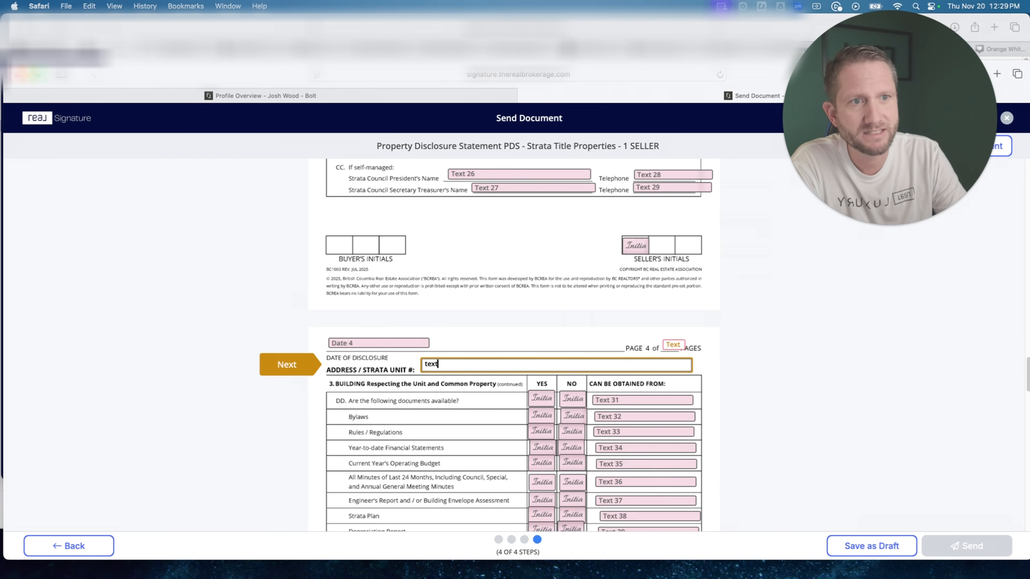
left_click(289, 366)
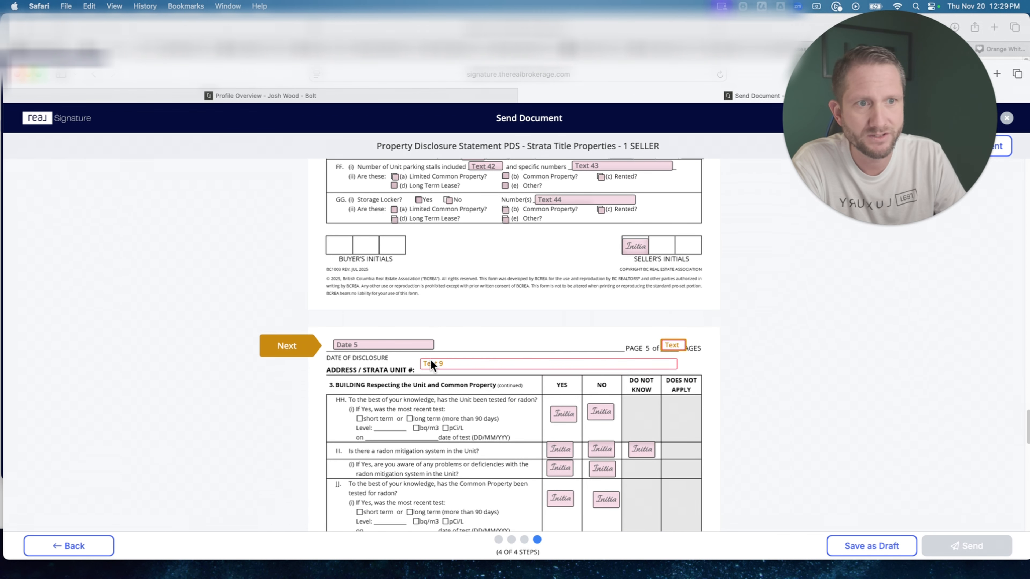
left_click(477, 364)
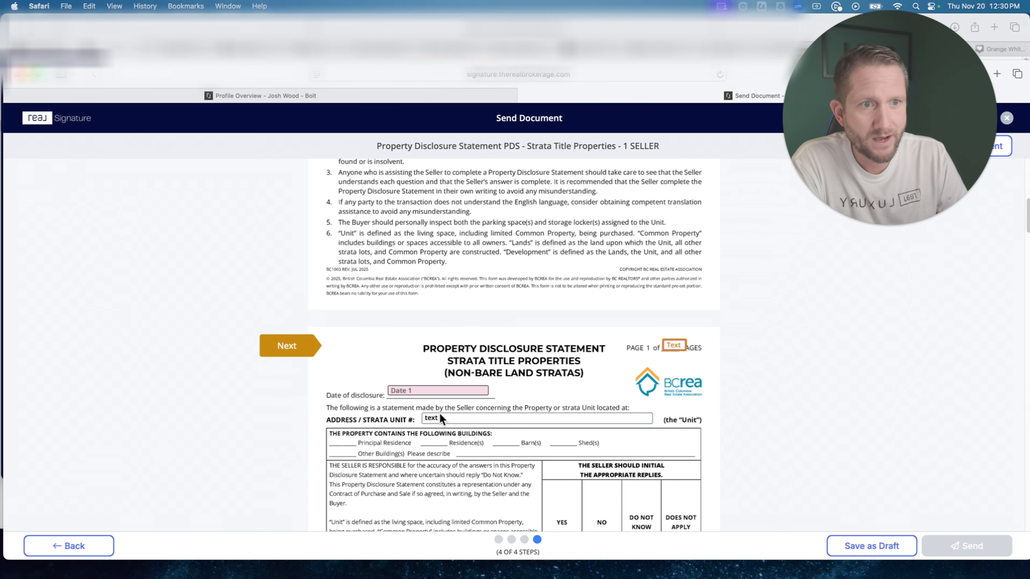
Fill the required page-total fields on pages 1 to 3 with placeholder numbers, using 2 on page 1 and 4 on page 3.
scroll(440, 417, "down", 2)
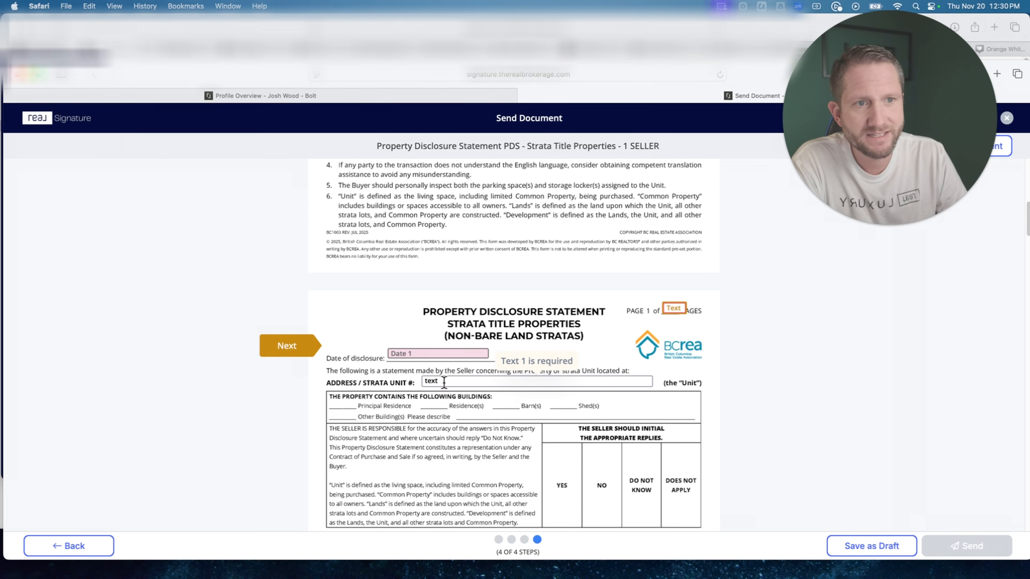
scroll(444, 382, "down", 1)
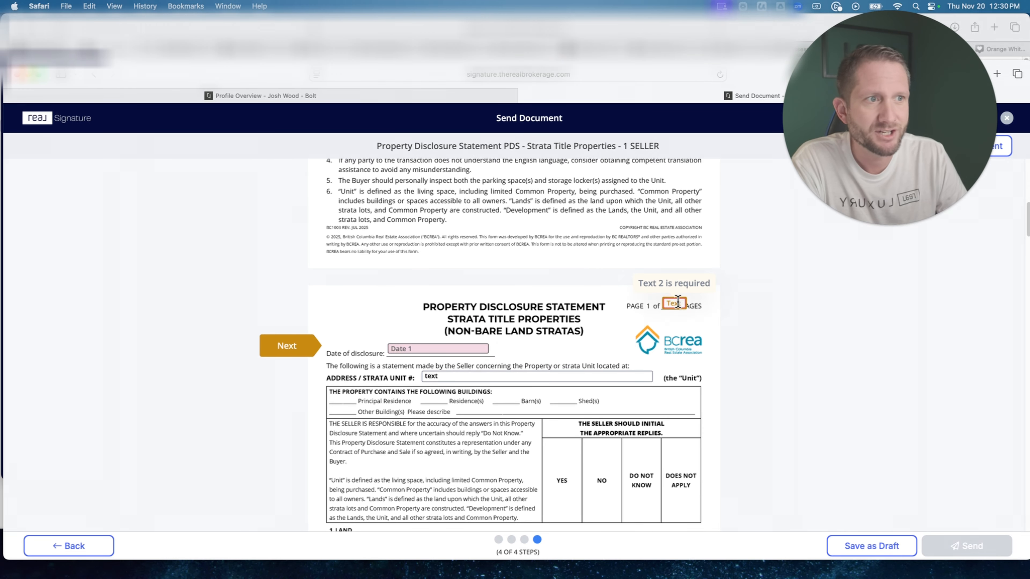
left_click(674, 304)
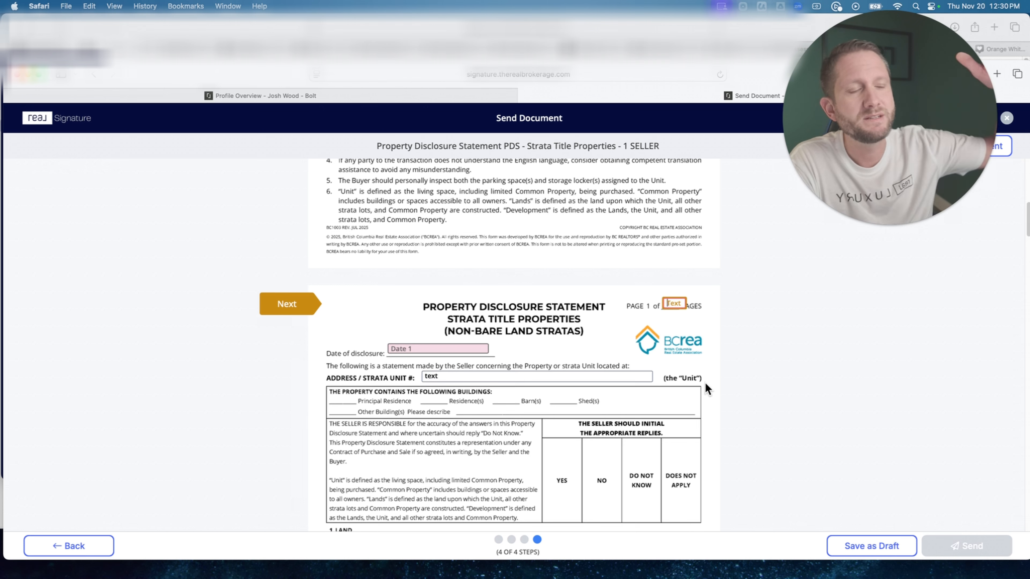
type("2")
scroll(674, 304, "down", 8)
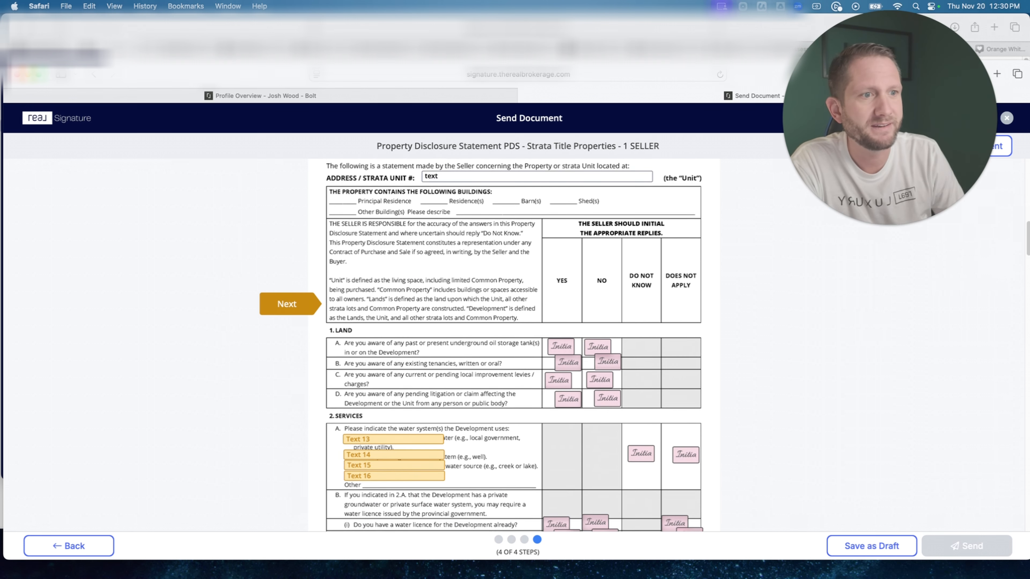
left_click(287, 305)
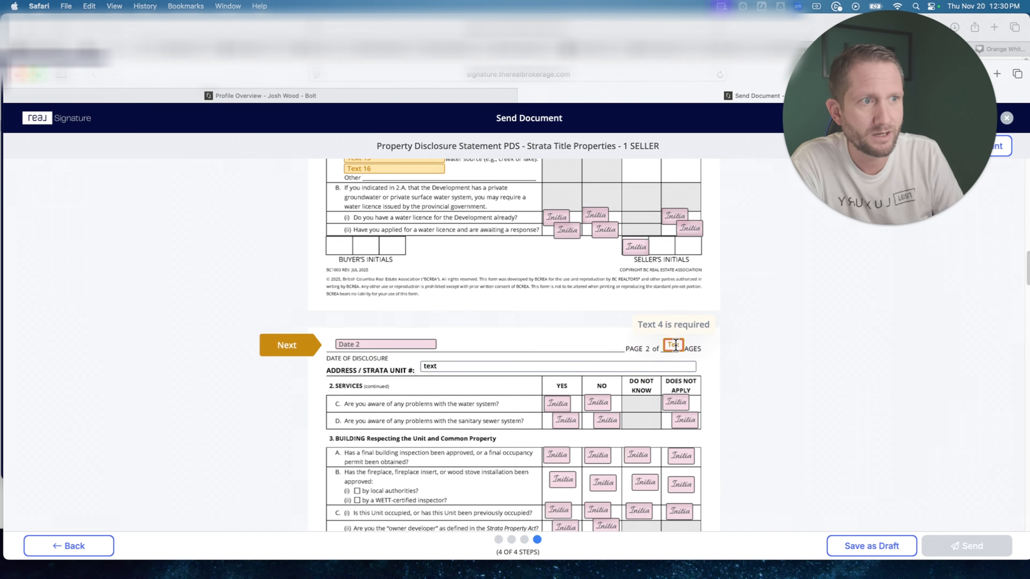
left_click(287, 350)
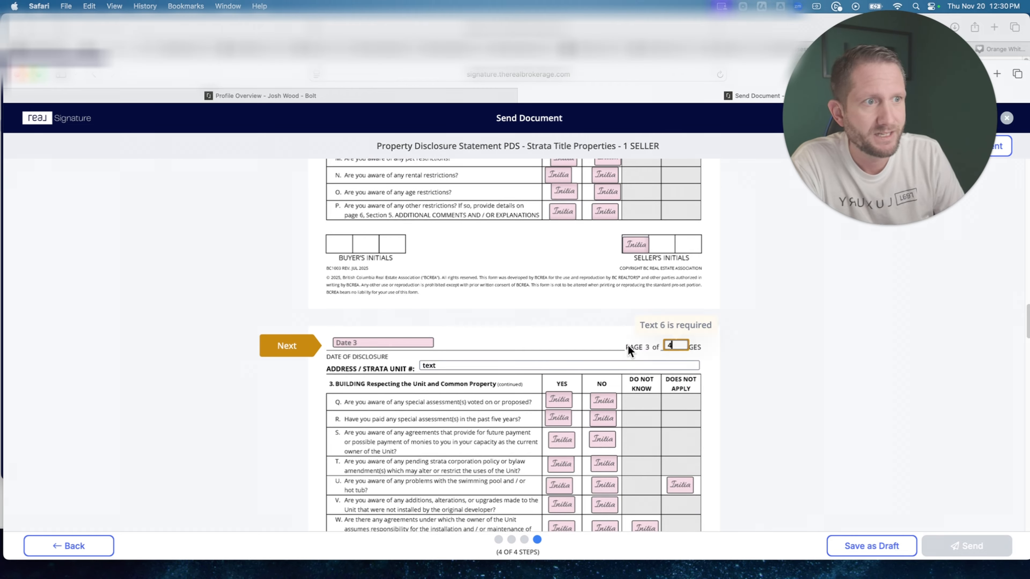
Fill the page-total fields on pages 4 to 6 with placeholder numbers, using 5 on page 6, and send the document for signature.
left_click(286, 348)
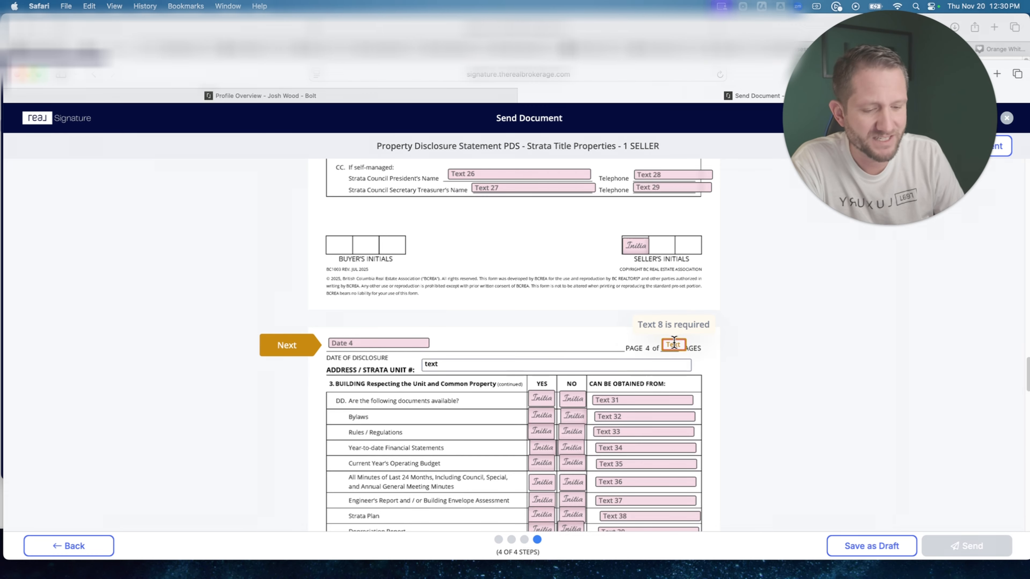
type("5")
key("BackSpace")
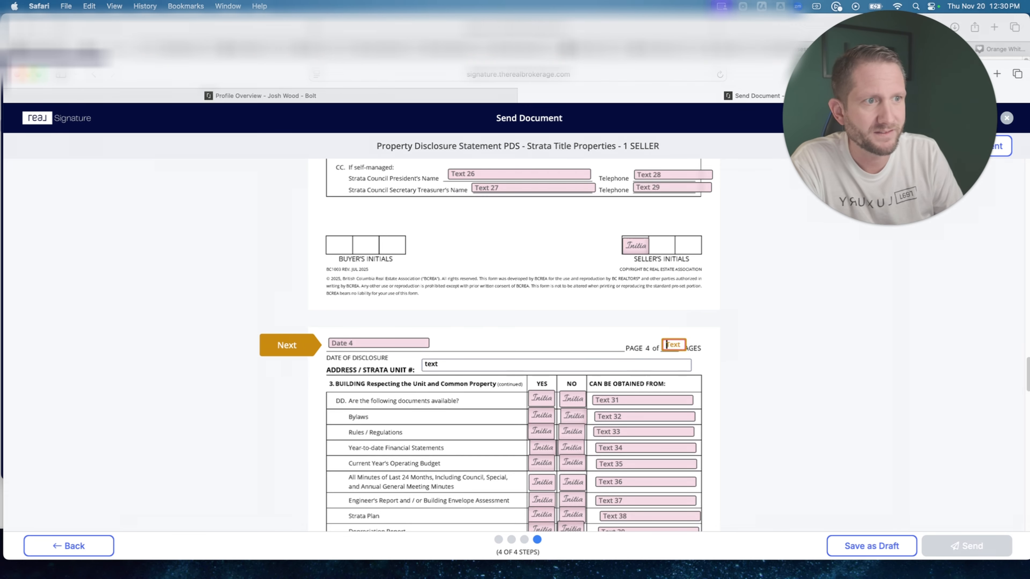
type("6")
scroll(679, 301, "up", 5)
scroll(831, 422, "down", 5)
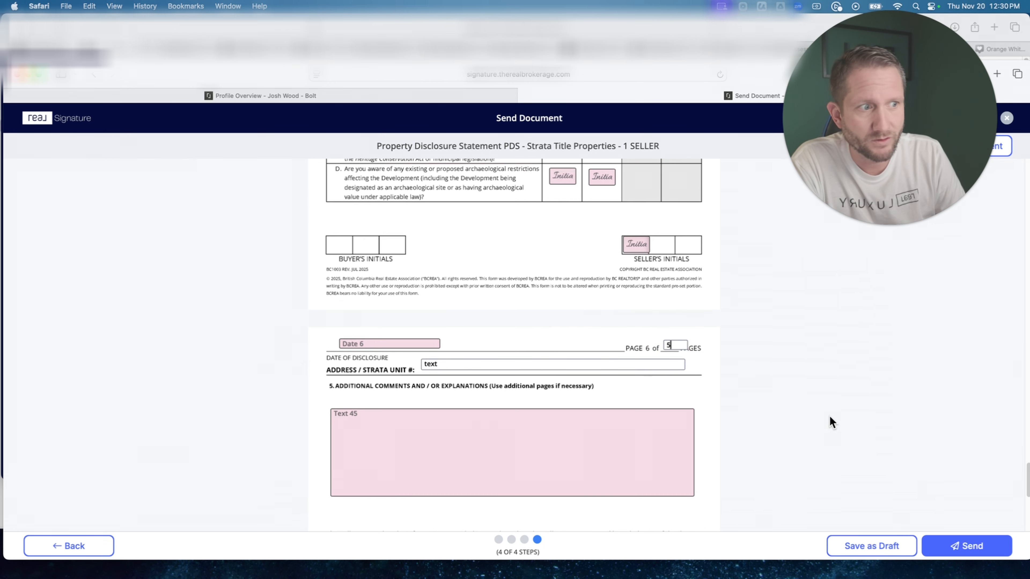
left_click(957, 546)
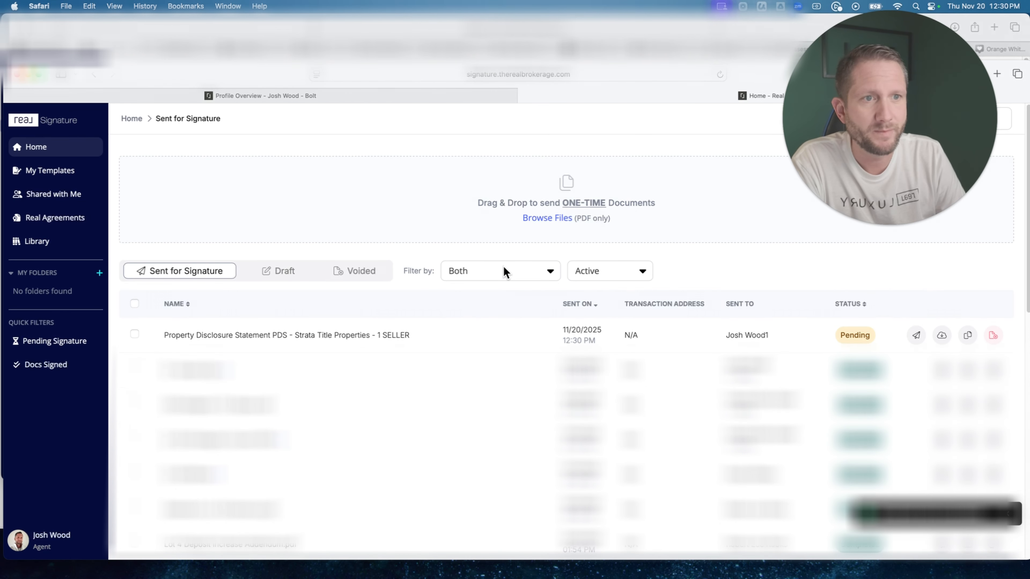
Examine the sent disclosure's recipient signing status and its resend, duplicate and void options without voiding it.
mouse_move(750, 346)
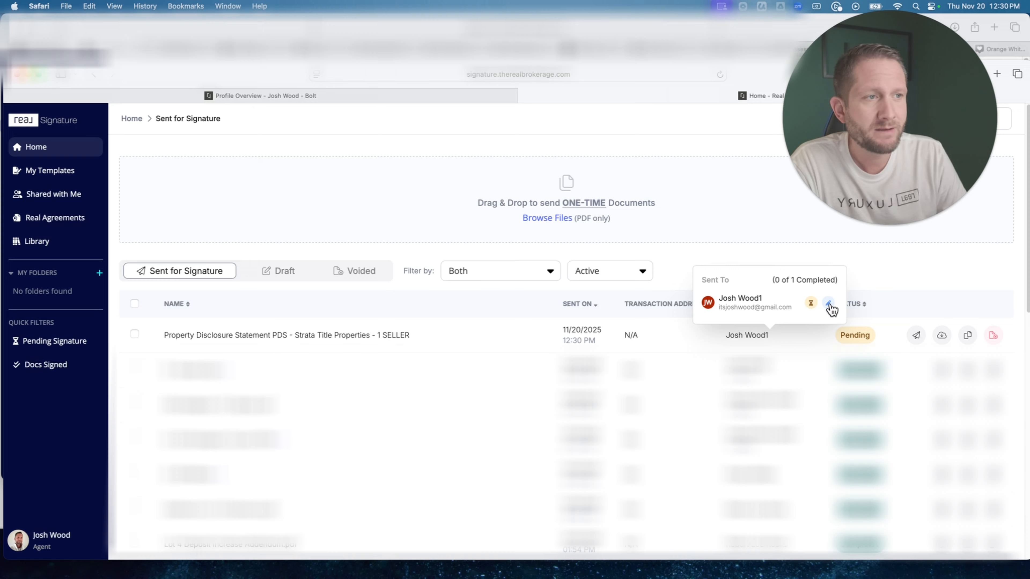
left_click_drag(780, 307, 736, 295)
left_click(783, 307)
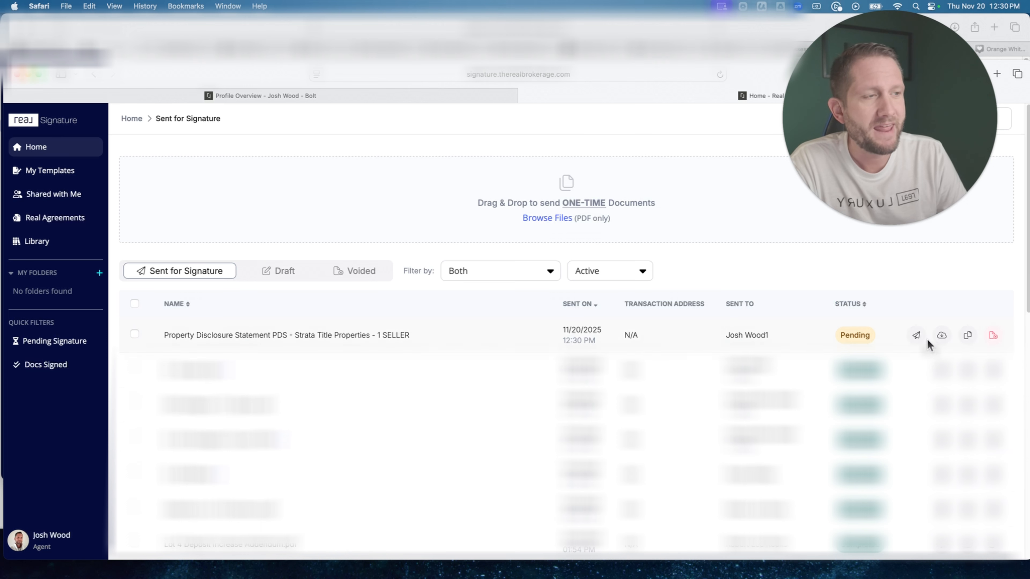
left_click(915, 337)
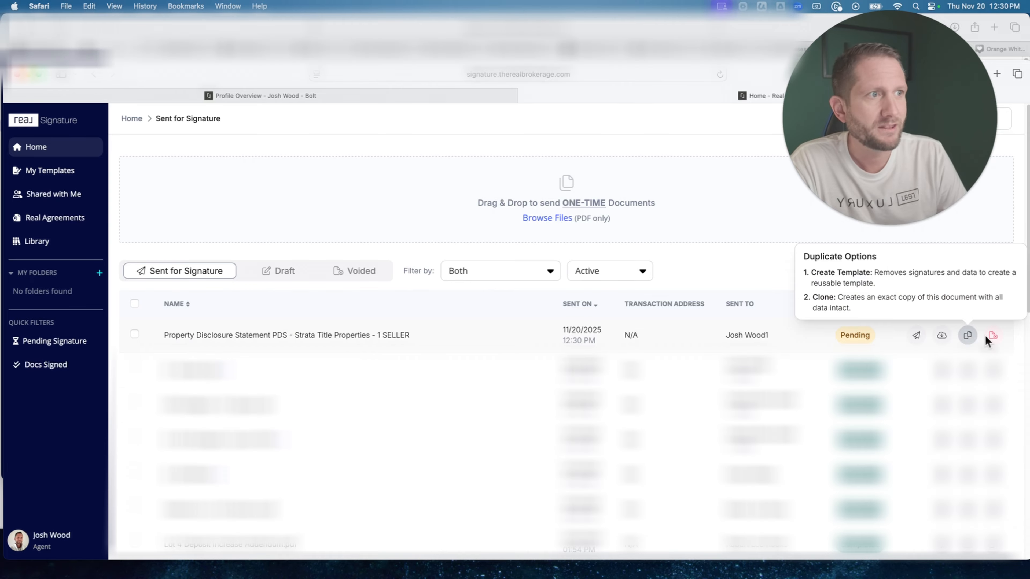
left_click(993, 336)
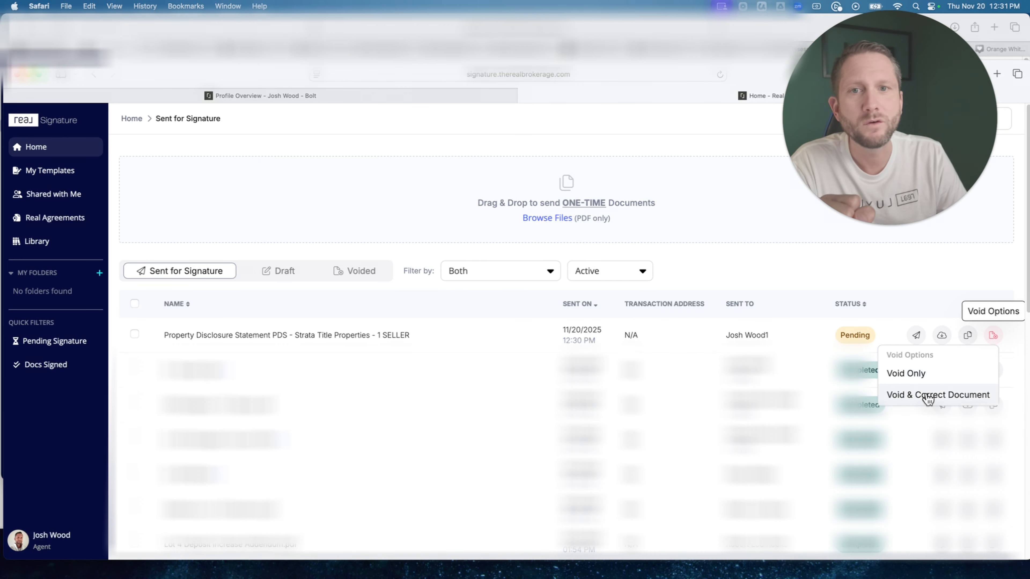
left_click(922, 302)
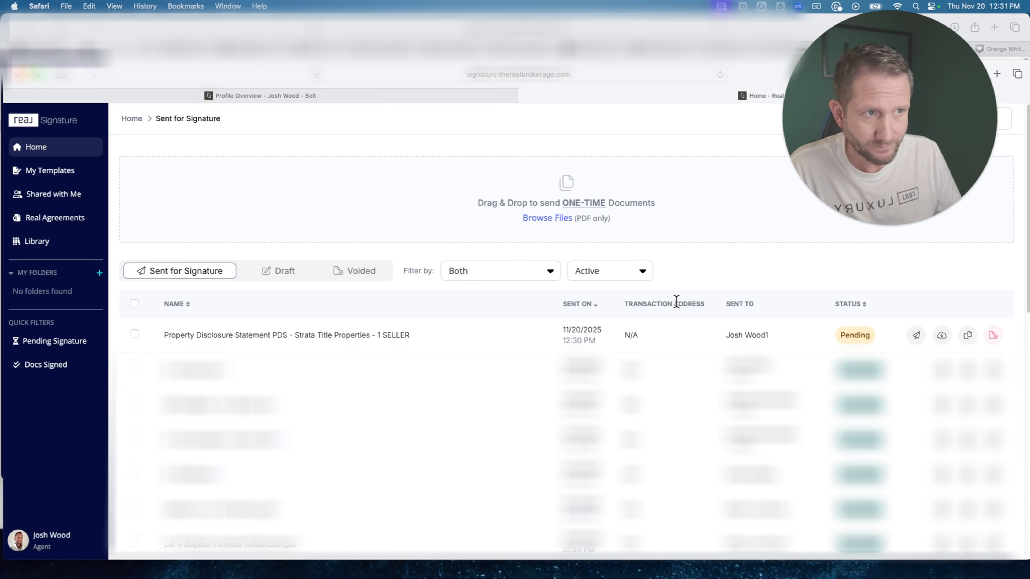
Switch to the recipient's Gmail inbox, open the SAMPLE SIGN TEMPLATE e-mail and highlight the name of the document to sign.
left_click_drag(188, 77, 184, 34)
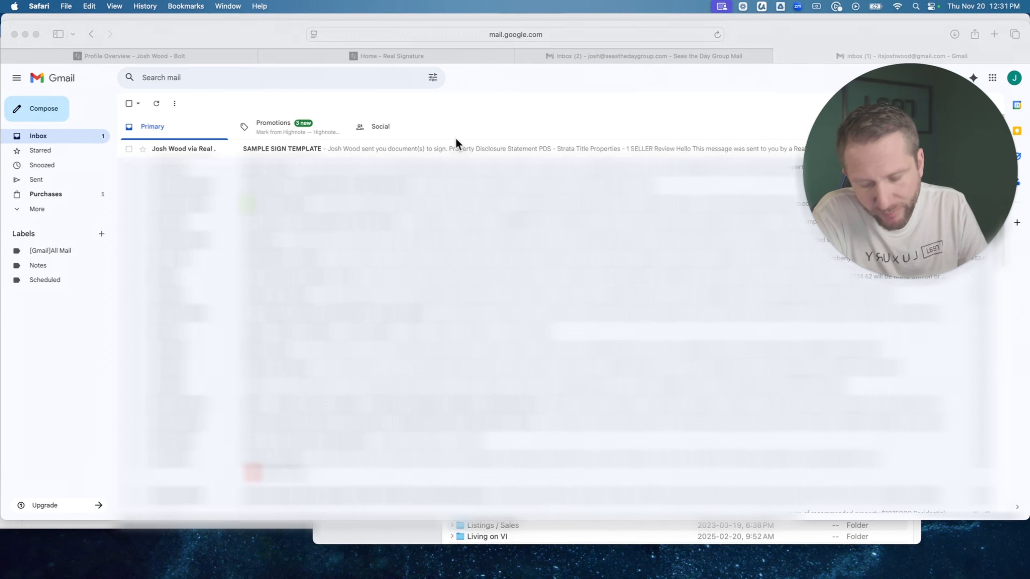
left_click(417, 151)
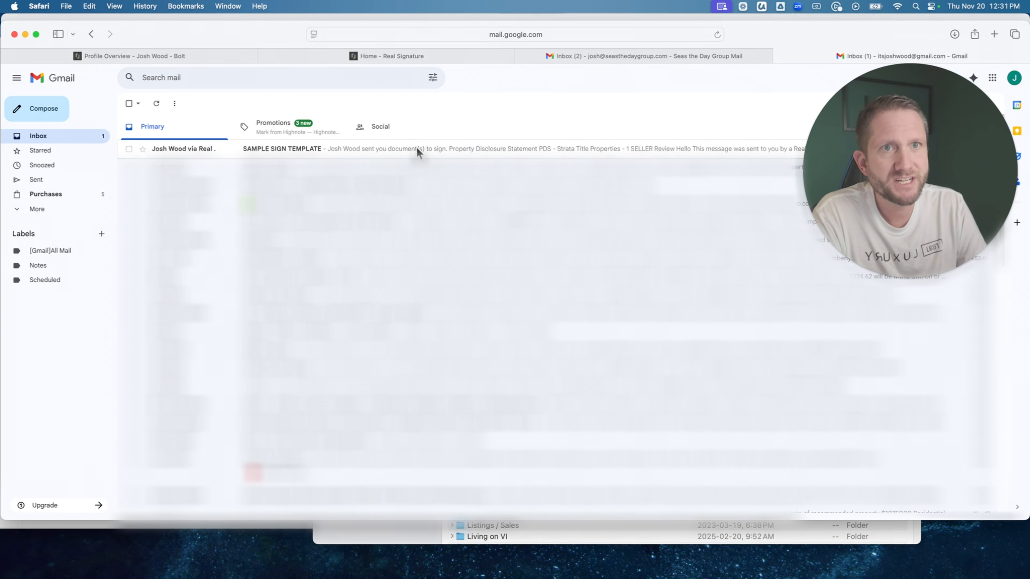
left_click(344, 154)
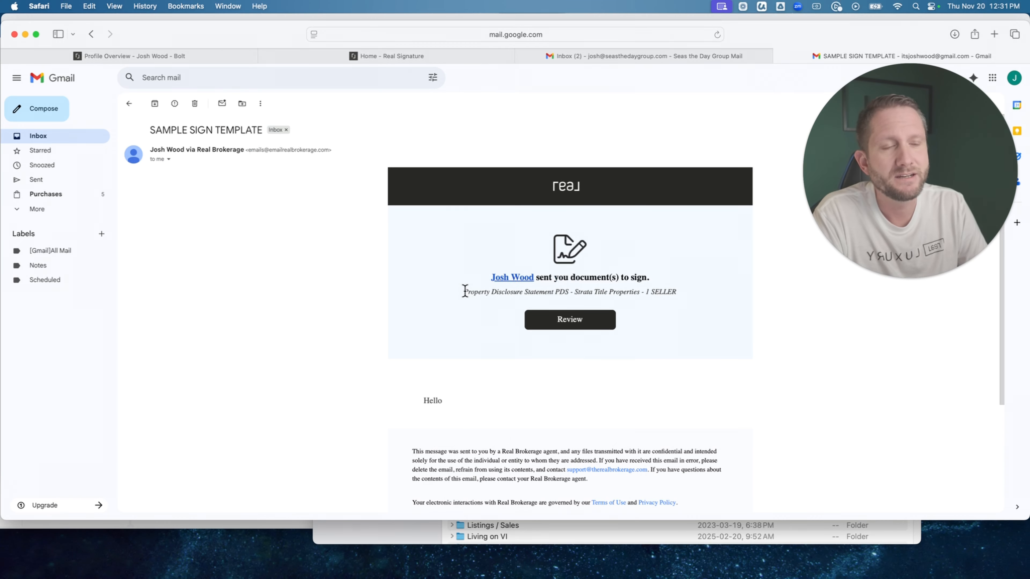
left_click_drag(464, 293, 673, 293)
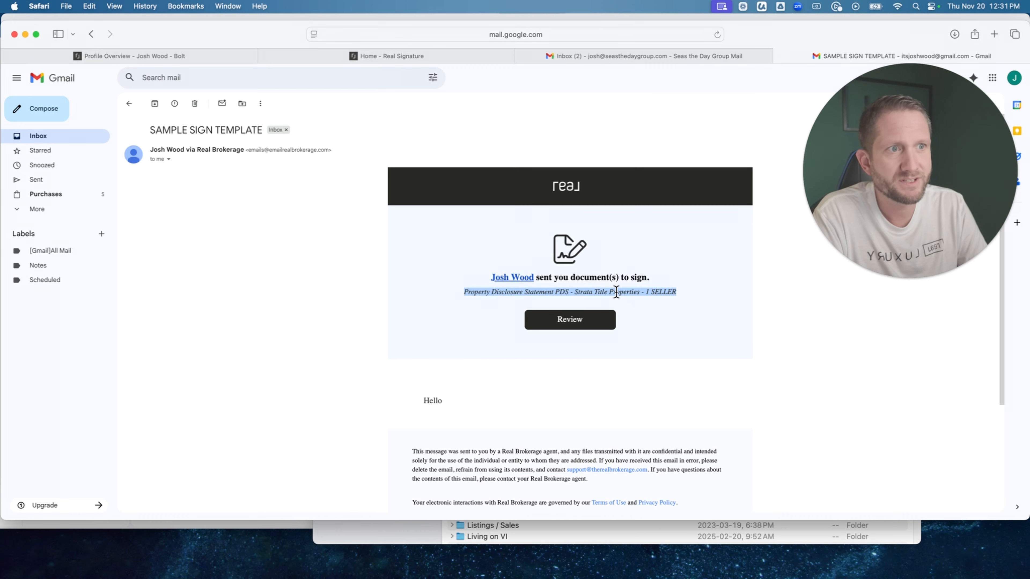
Open the document for review from the e-mail and agree to the electronic signature terms.
left_click_drag(422, 400, 444, 402)
left_click(570, 407)
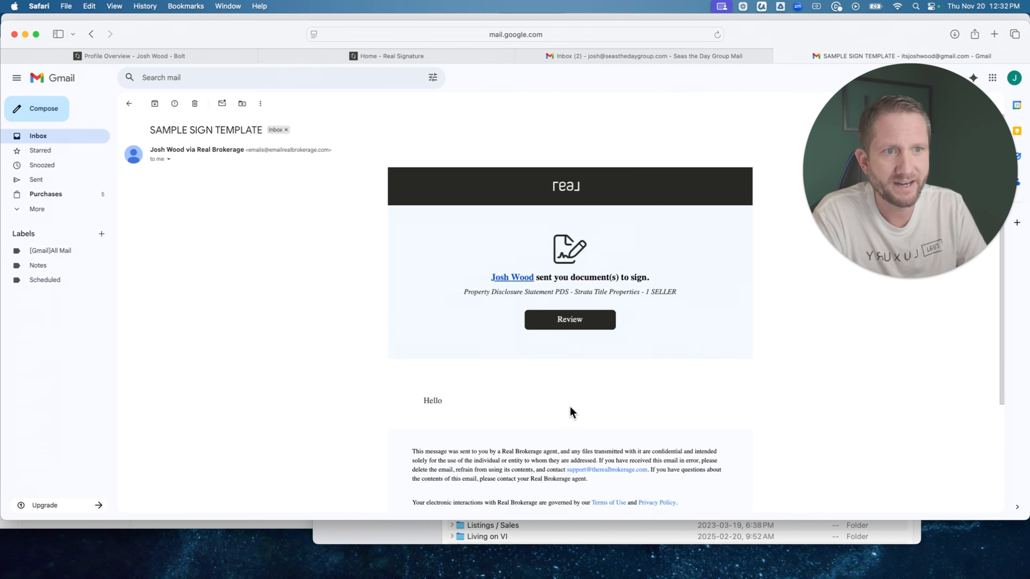
left_click(568, 323)
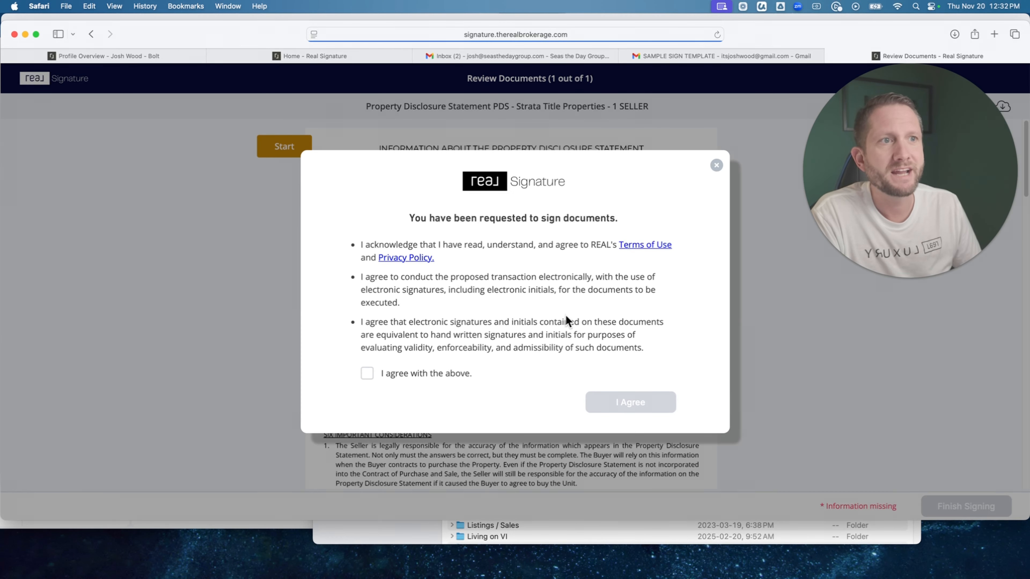
left_click(367, 374)
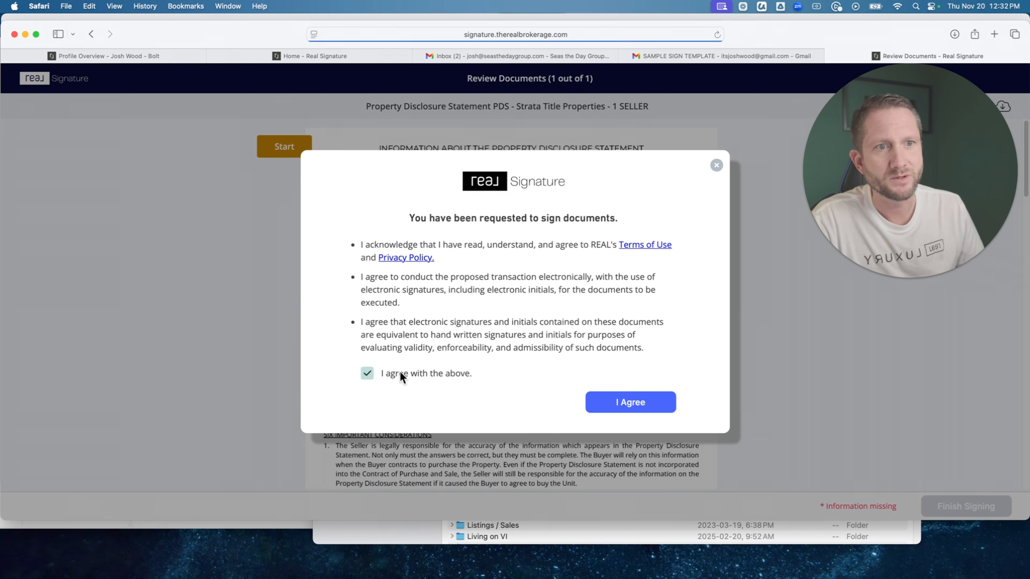
left_click(631, 403)
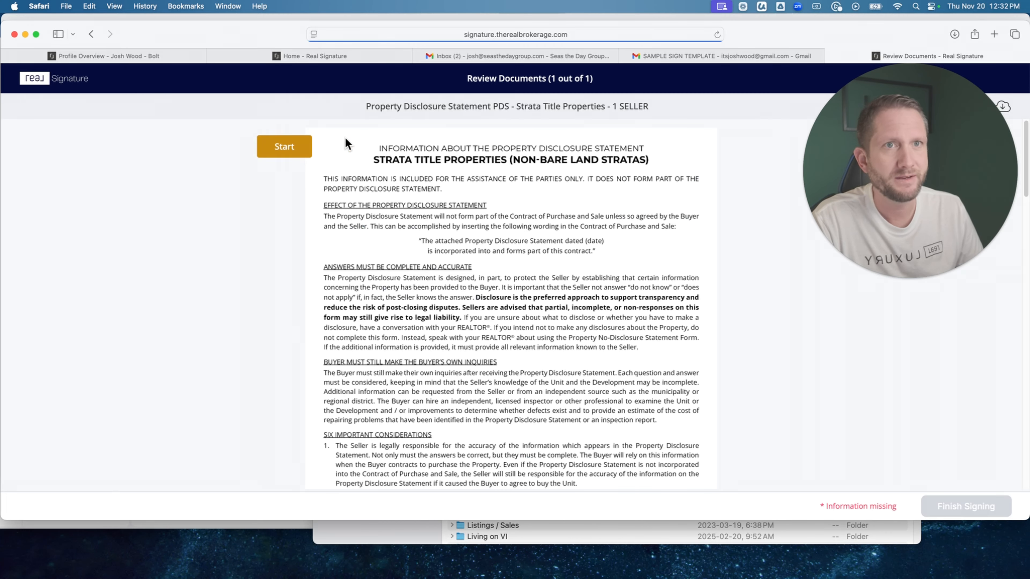
Start the guided signing and set the date of disclosure on page 1 to November 20, 2025.
left_click(284, 147)
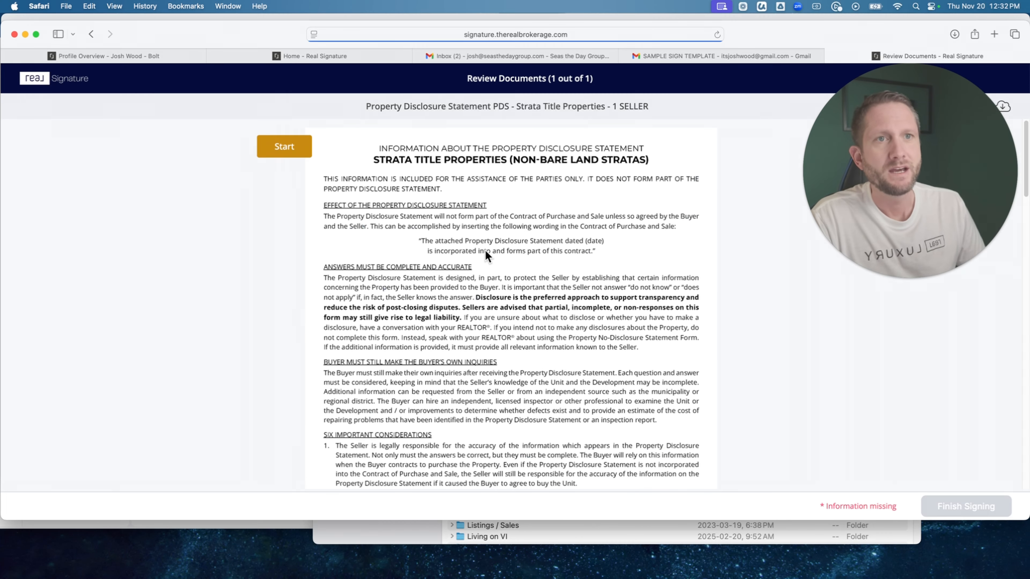
scroll(486, 250, "down", 3)
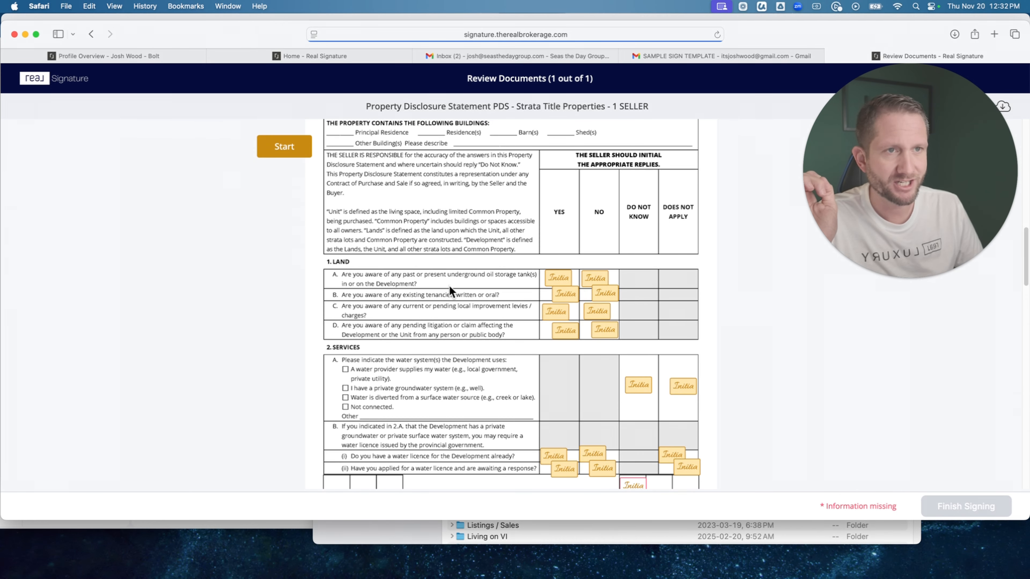
scroll(449, 286, "up", 10)
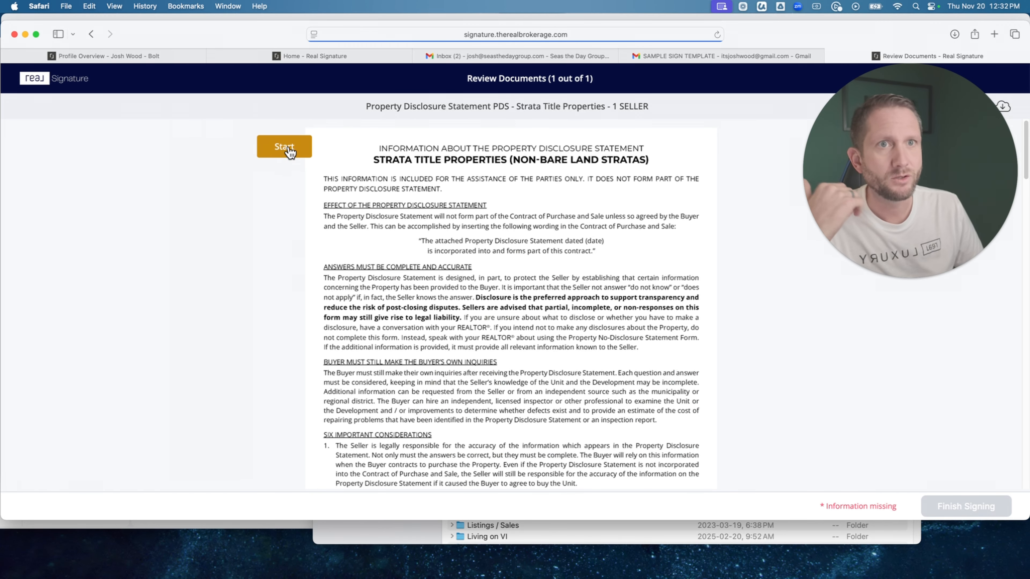
left_click(285, 147)
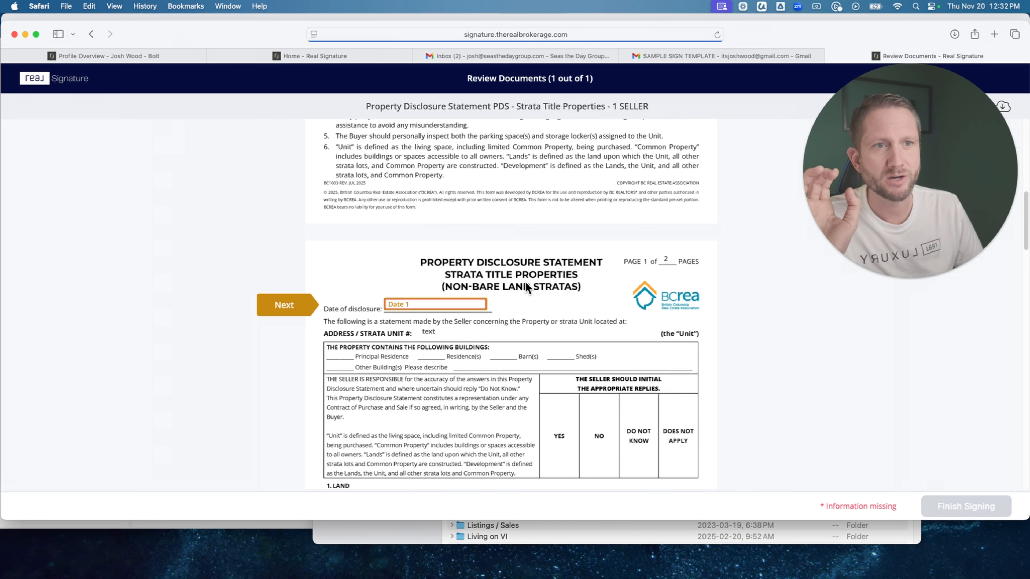
left_click(423, 304)
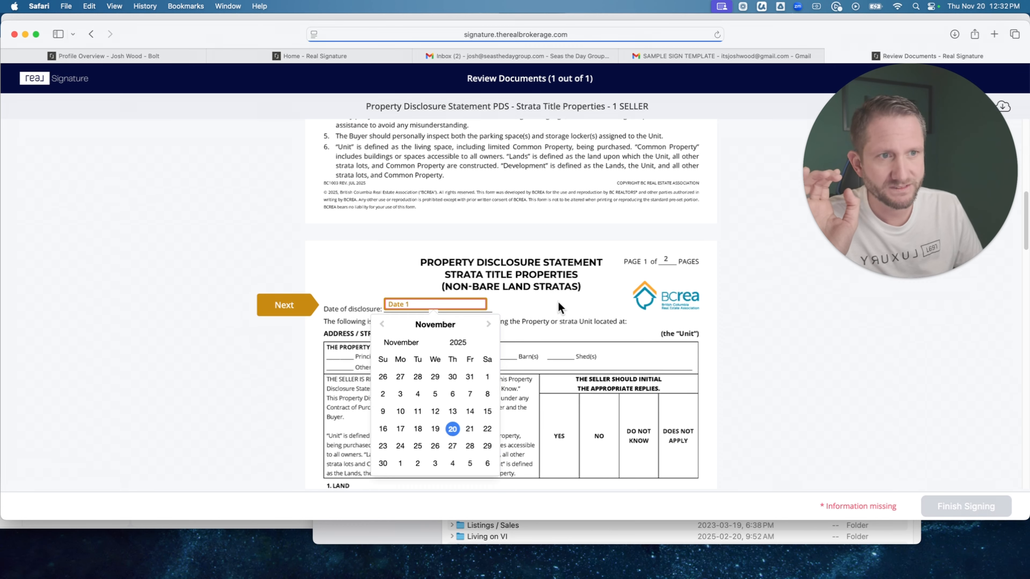
left_click(524, 307)
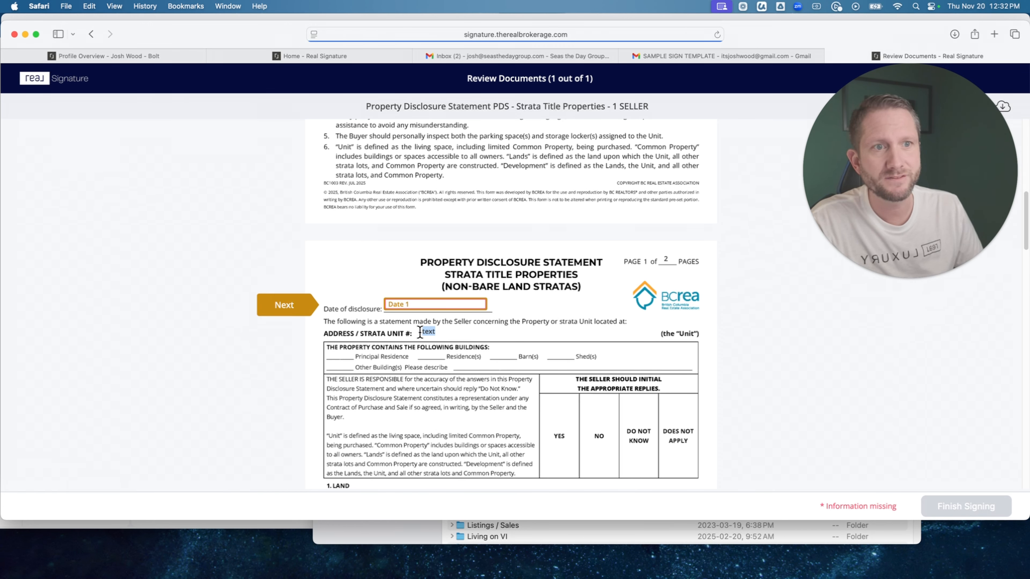
left_click(411, 305)
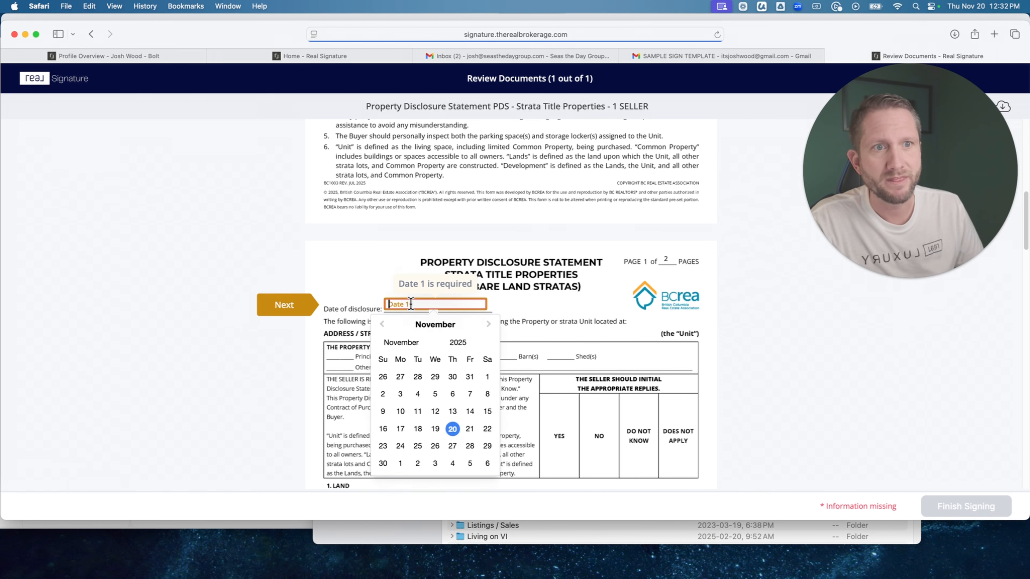
left_click(455, 431)
Examine the Land and Services reply initials on page 1 and the required seller's initials box beneath them.
scroll(645, 298, "up", 3)
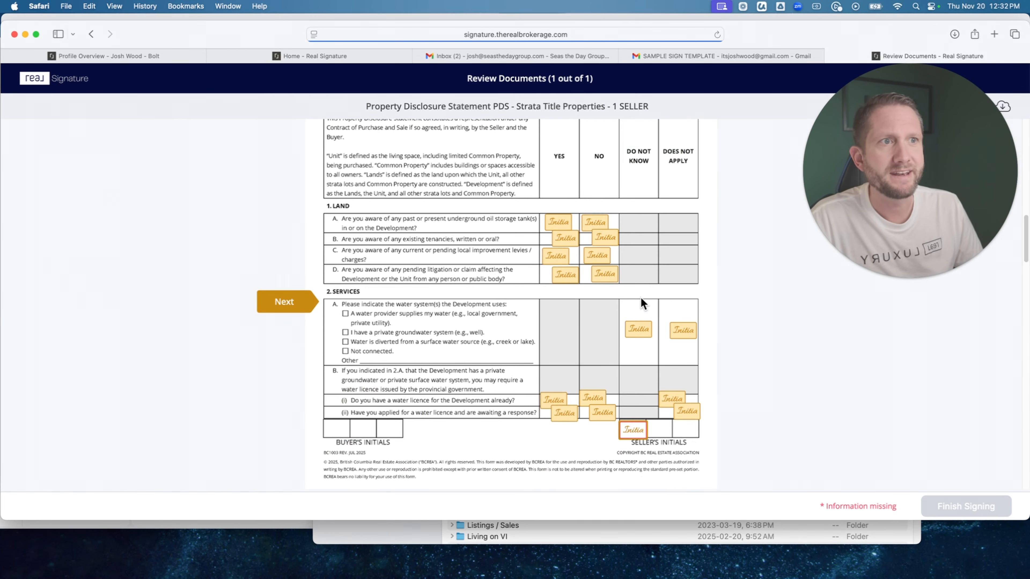
scroll(639, 298, "up", 12)
scroll(638, 297, "down", 13)
scroll(638, 297, "up", 2)
scroll(634, 304, "down", 1)
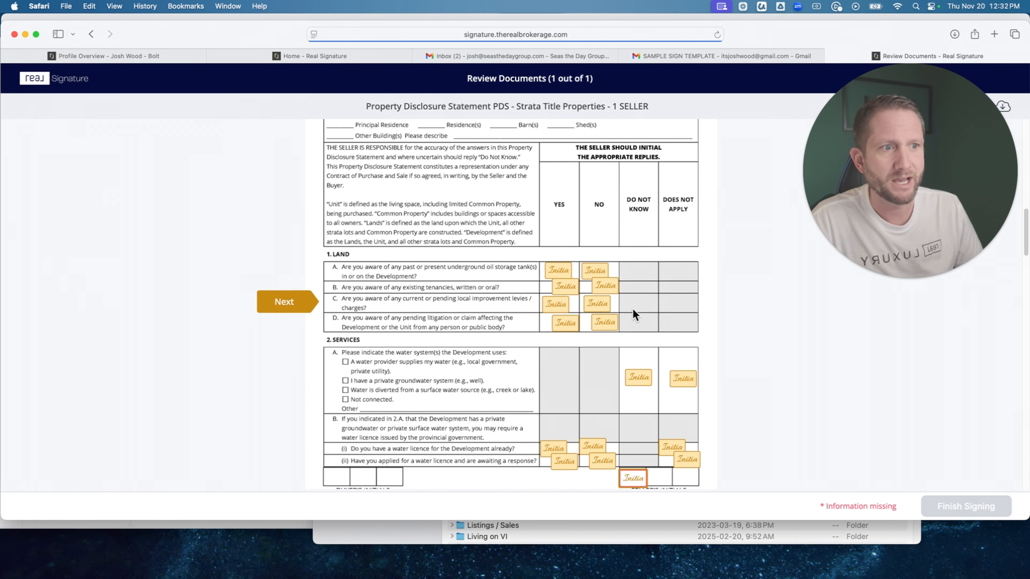
scroll(633, 314, "down", 1)
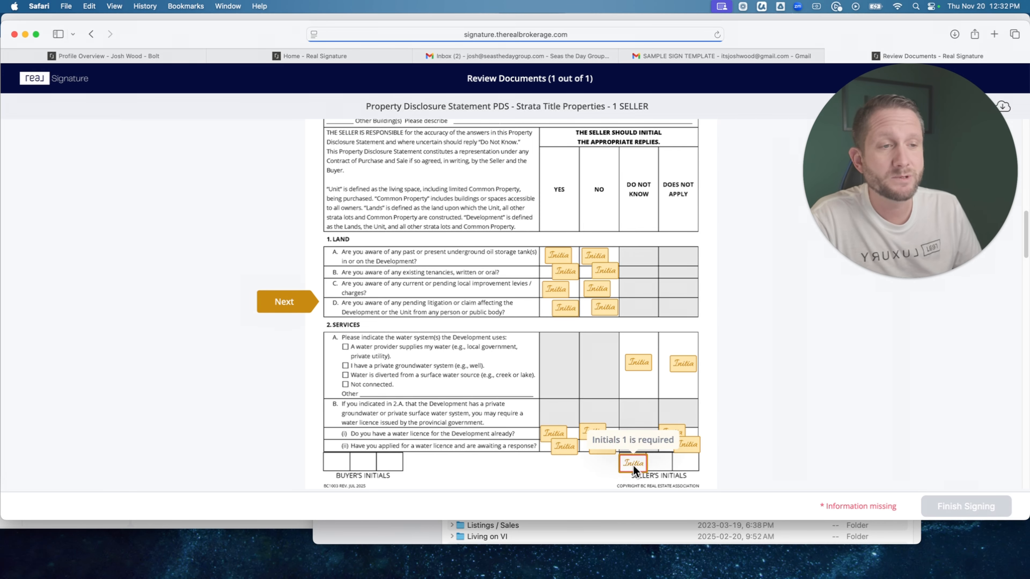
scroll(424, 353, "down", 5)
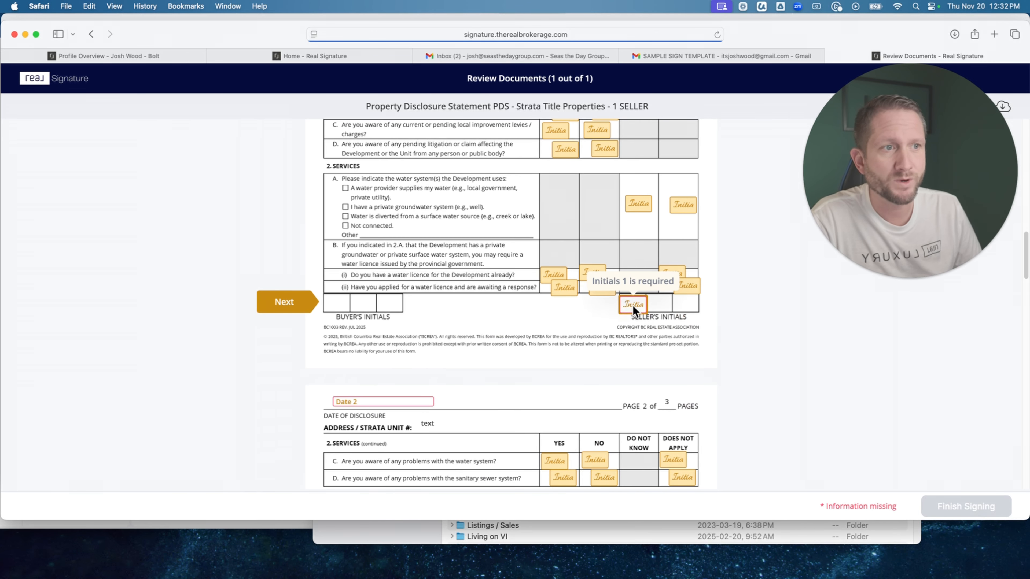
scroll(633, 306, "up", 10)
scroll(632, 306, "down", 6)
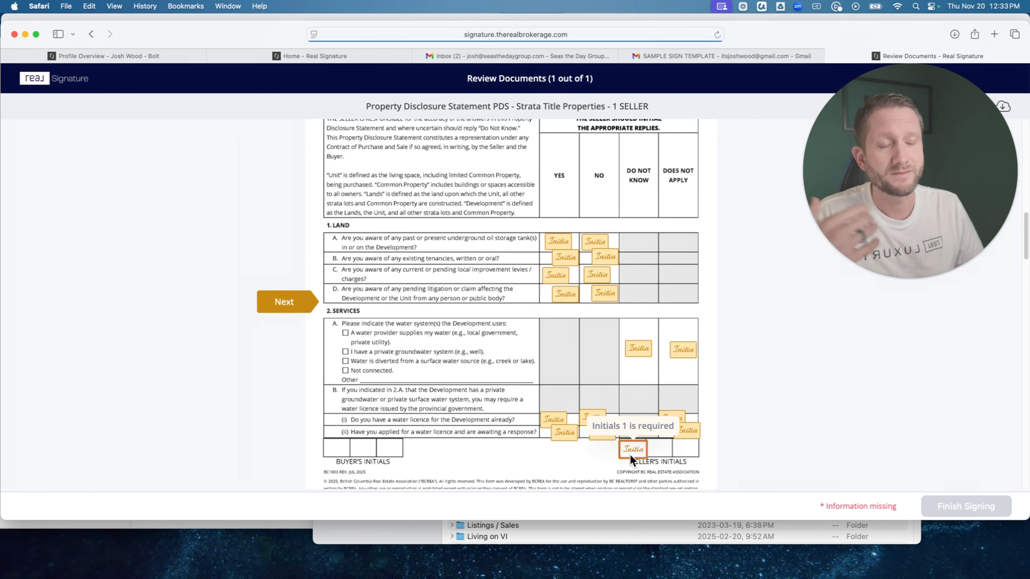
scroll(650, 312, "up", 1)
scroll(630, 322, "up", 1)
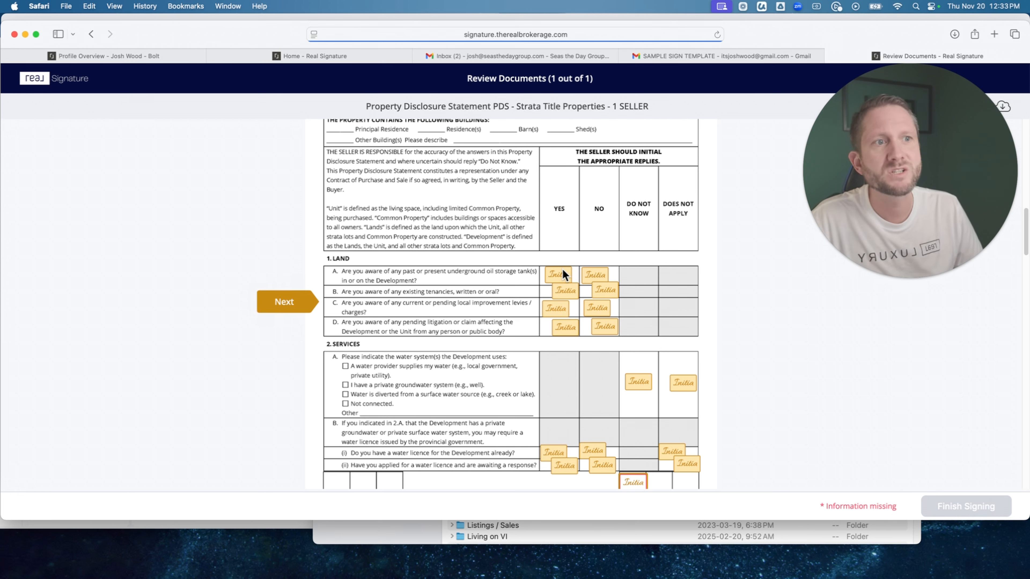
On page 1, initial Yes for Land questions A and C, both replies for B, No for D, and the seller's initials box.
scroll(569, 282, "down", 1)
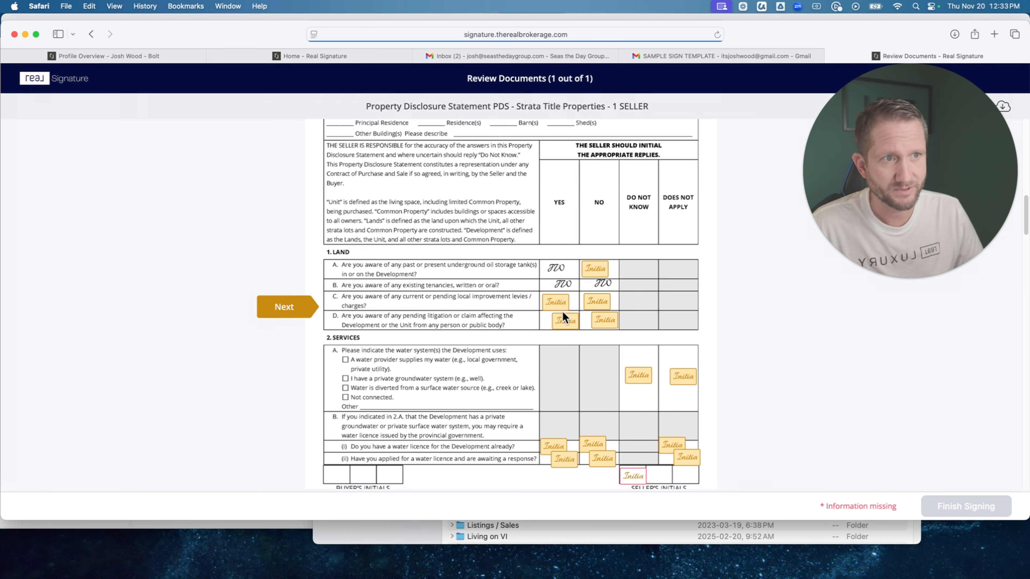
scroll(554, 269, "down", 2)
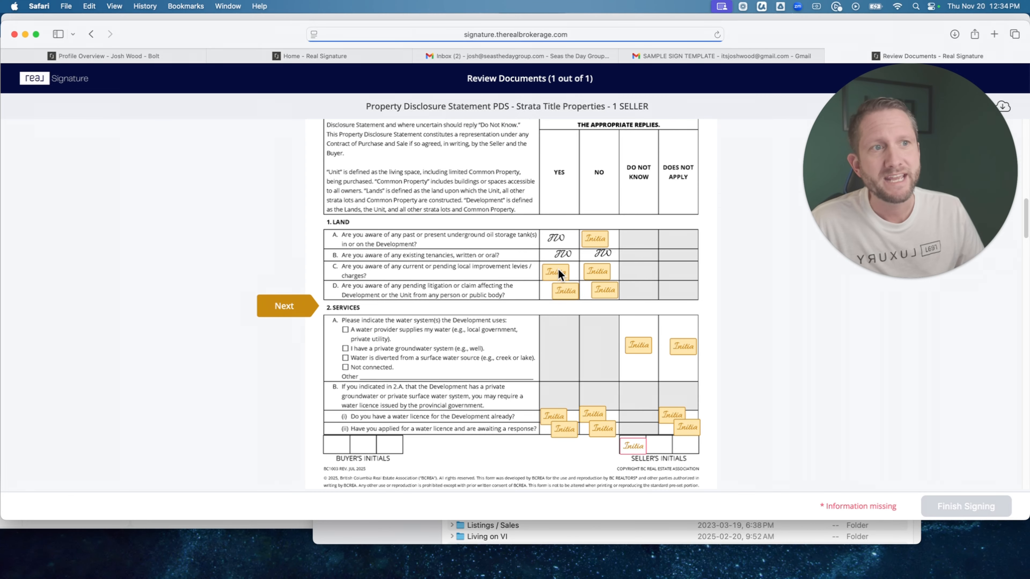
left_click(559, 269)
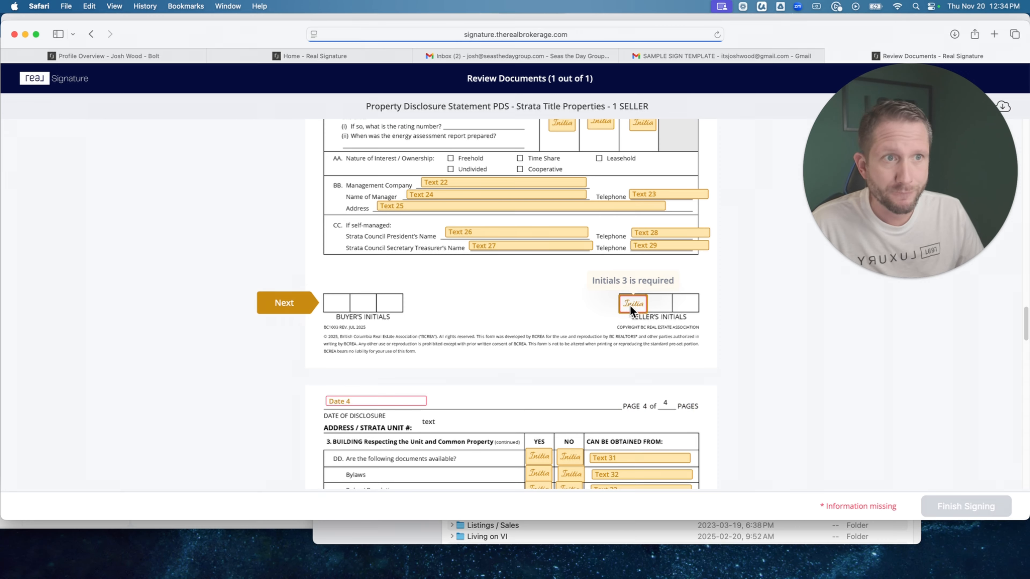
scroll(629, 304, "up", 20)
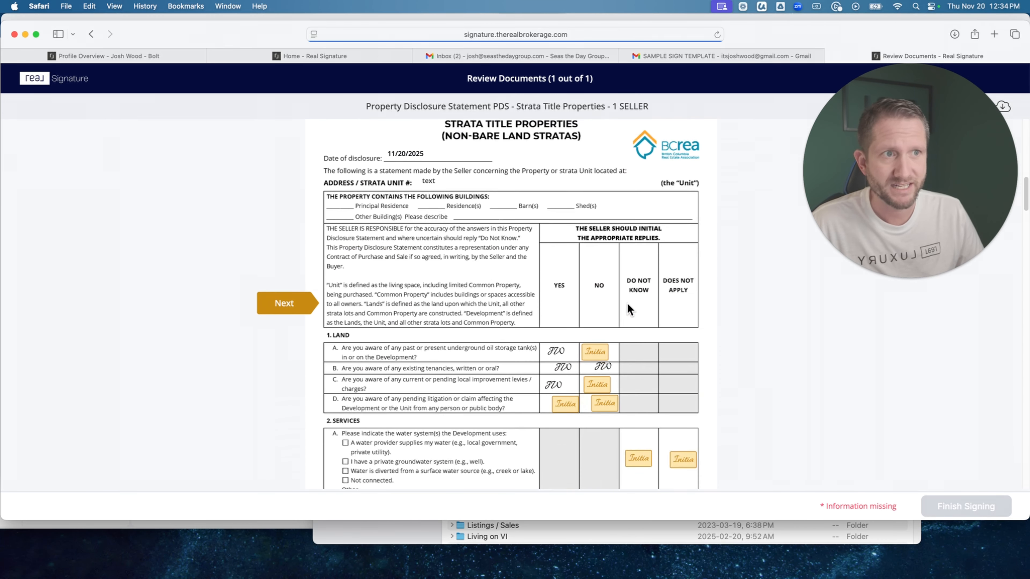
scroll(627, 302, "down", 5)
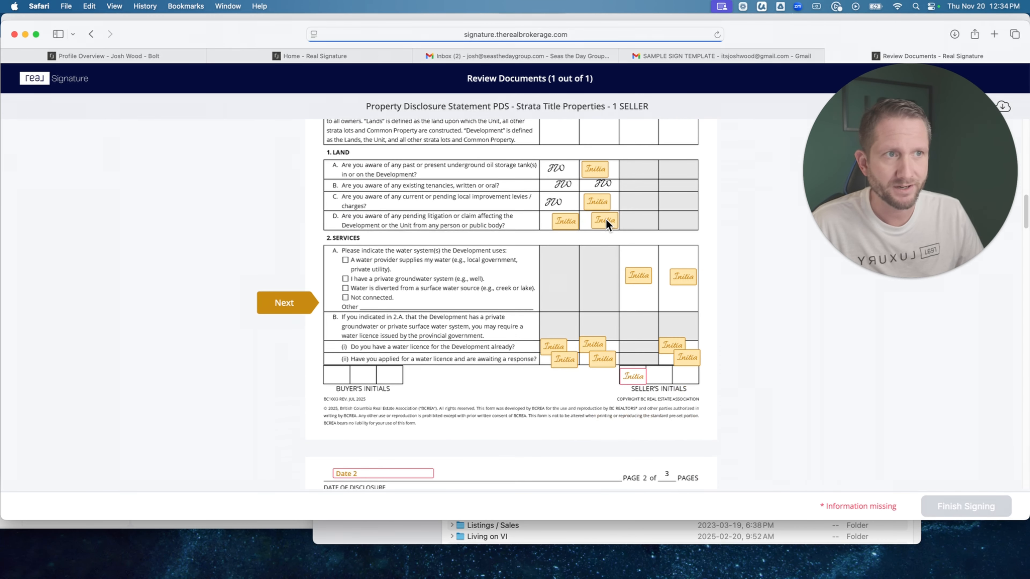
left_click(606, 220)
scroll(602, 226, "down", 10)
scroll(598, 260, "up", 8)
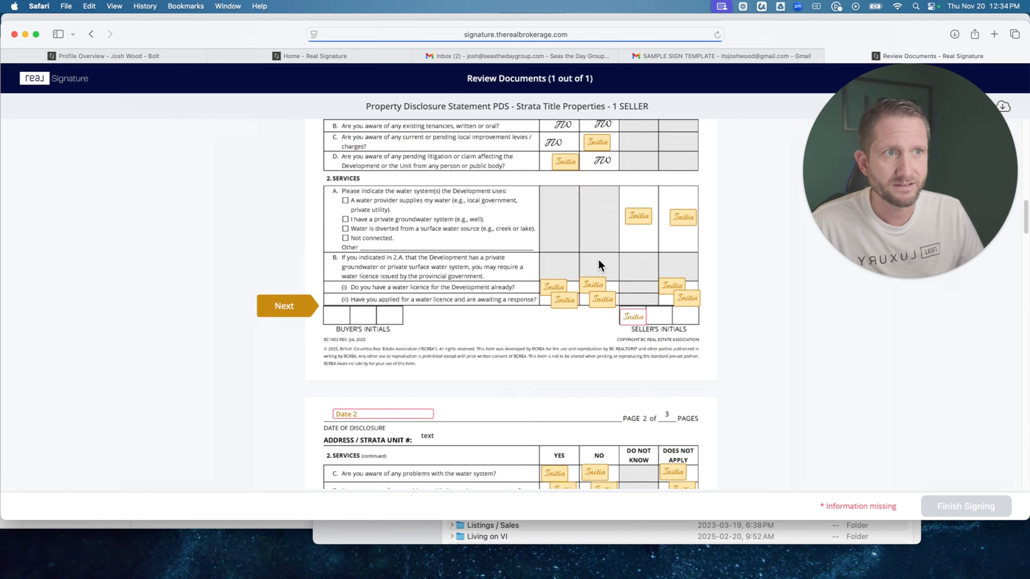
scroll(599, 260, "up", 10)
scroll(598, 260, "down", 7)
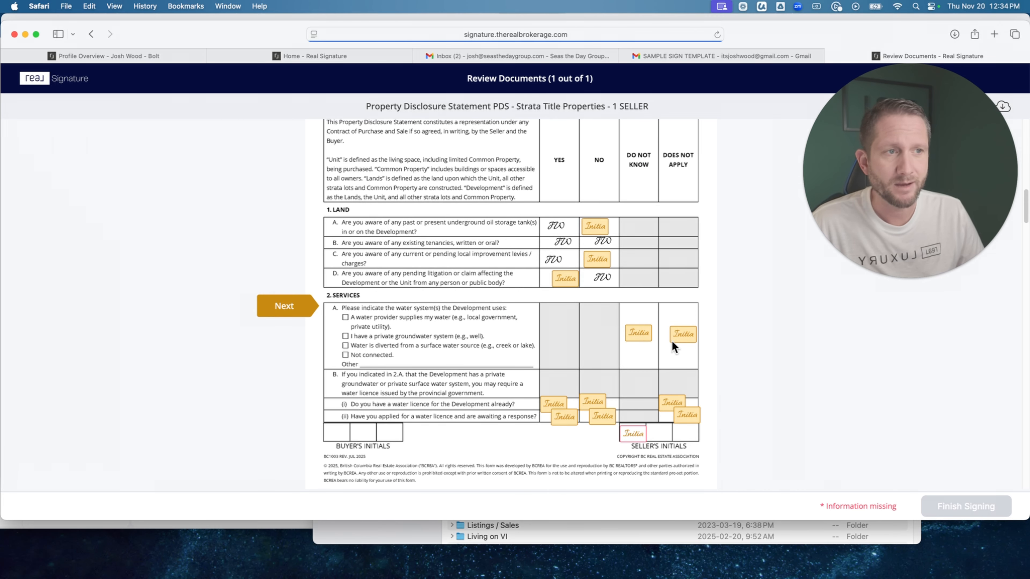
left_click(632, 435)
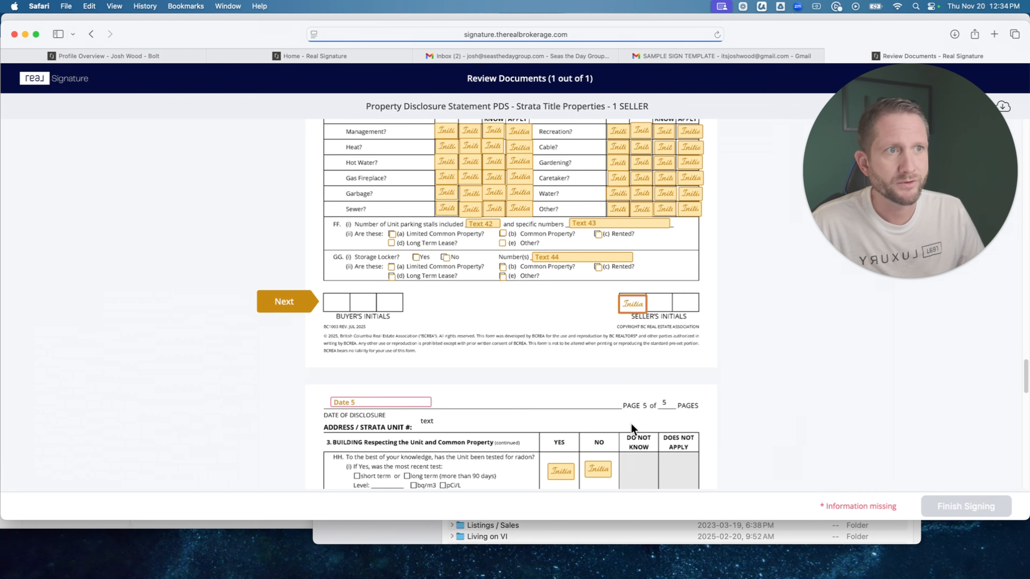
On page 4, enter 3 as the monthly strata fee and initial Yes for Management being included.
scroll(482, 224, "up", 10)
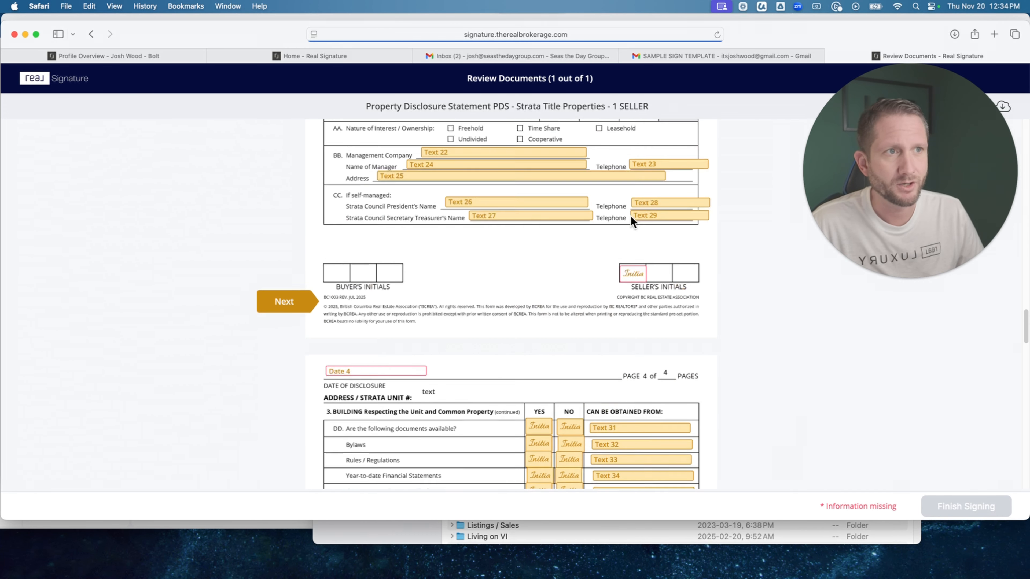
scroll(630, 216, "down", 7)
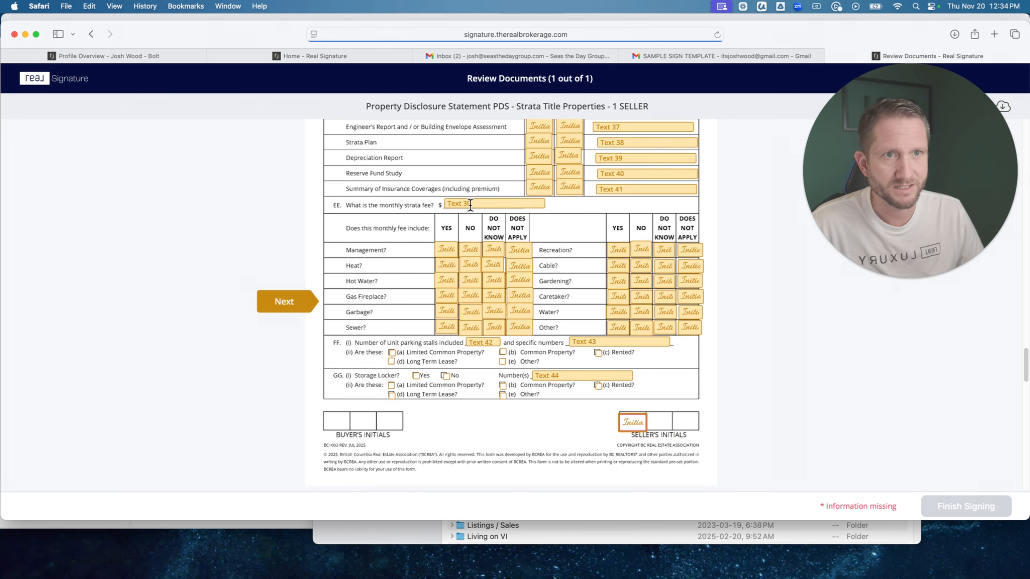
left_click(471, 205)
type("300")
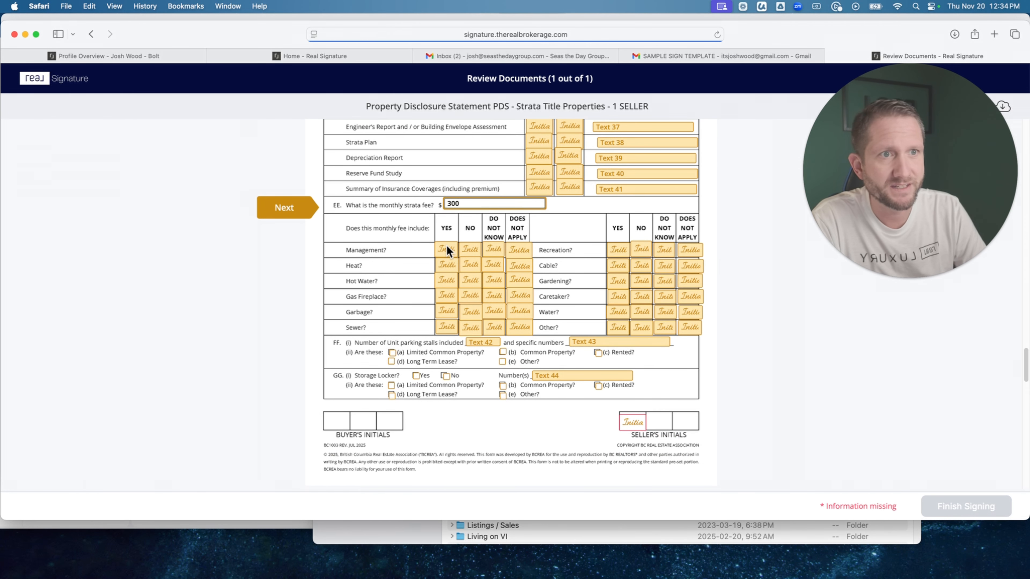
left_click(447, 248)
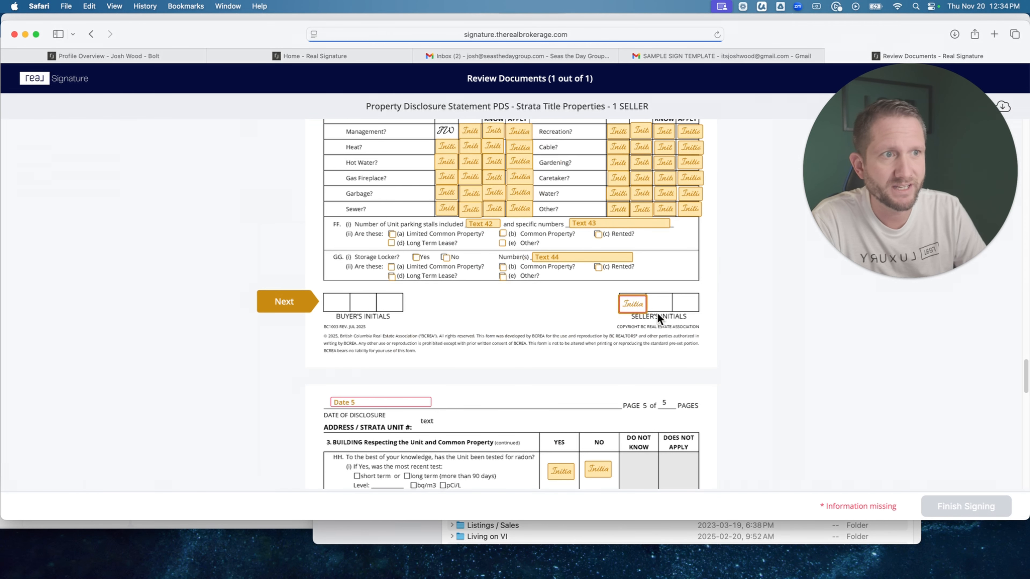
Initial the seller's boxes on pages 4 and 5 and set the page 5 disclosure date to November 20, 2025.
left_click(633, 304)
left_click(404, 302)
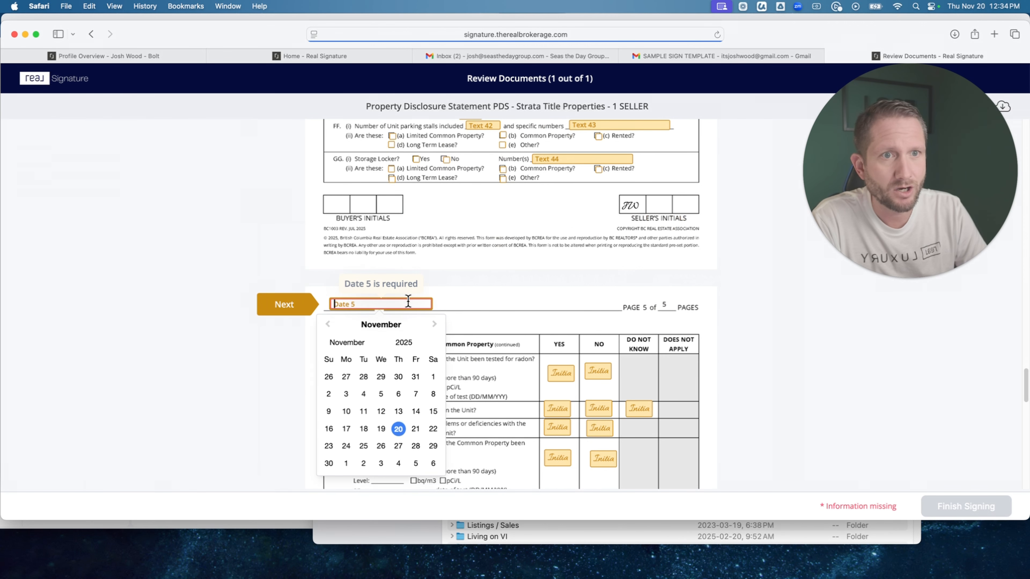
left_click(399, 428)
left_click(634, 304)
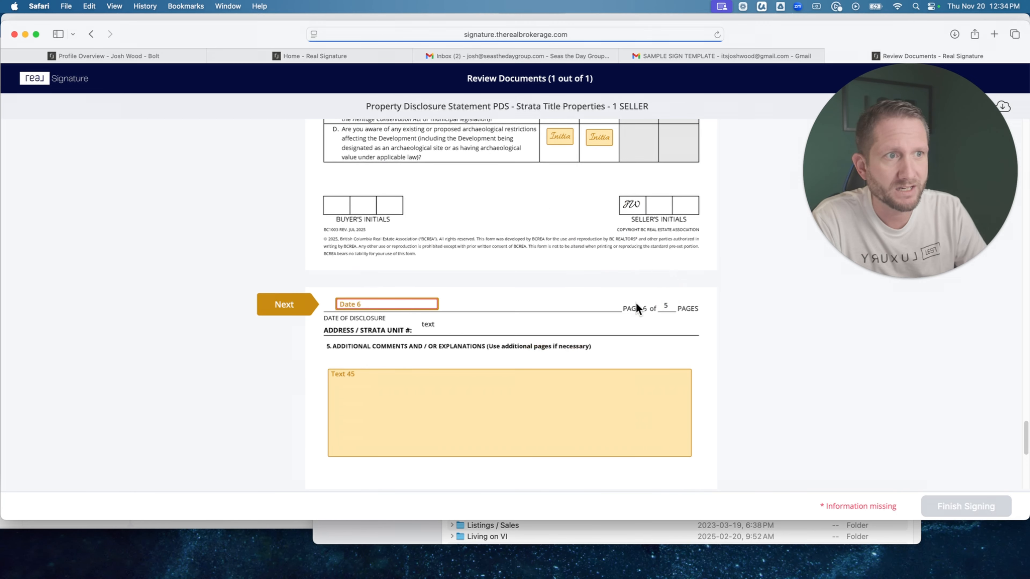
Fill in the disclosure date on page 6 and enter "explain why" in the additional comments field.
left_click(399, 303)
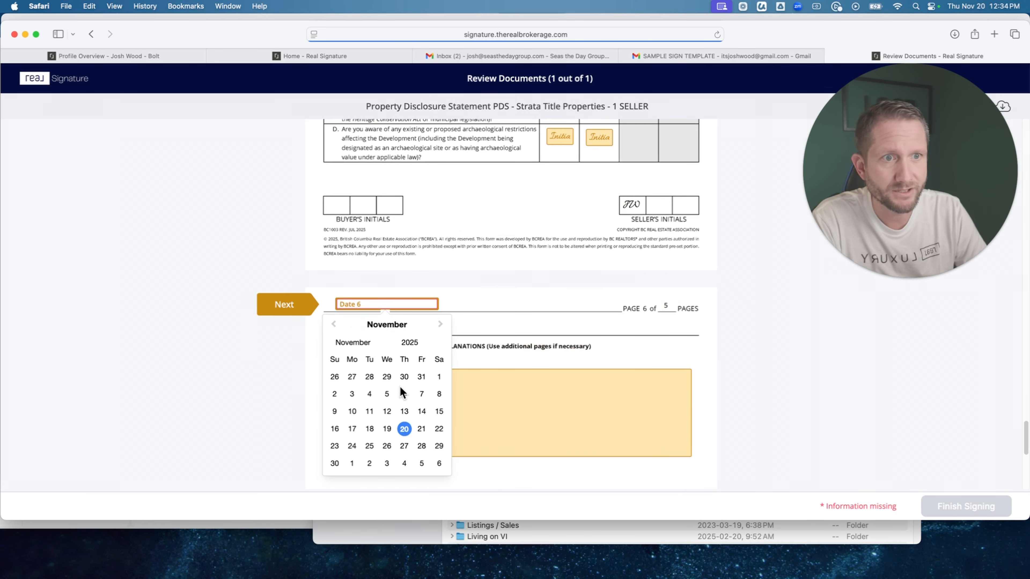
left_click(409, 381)
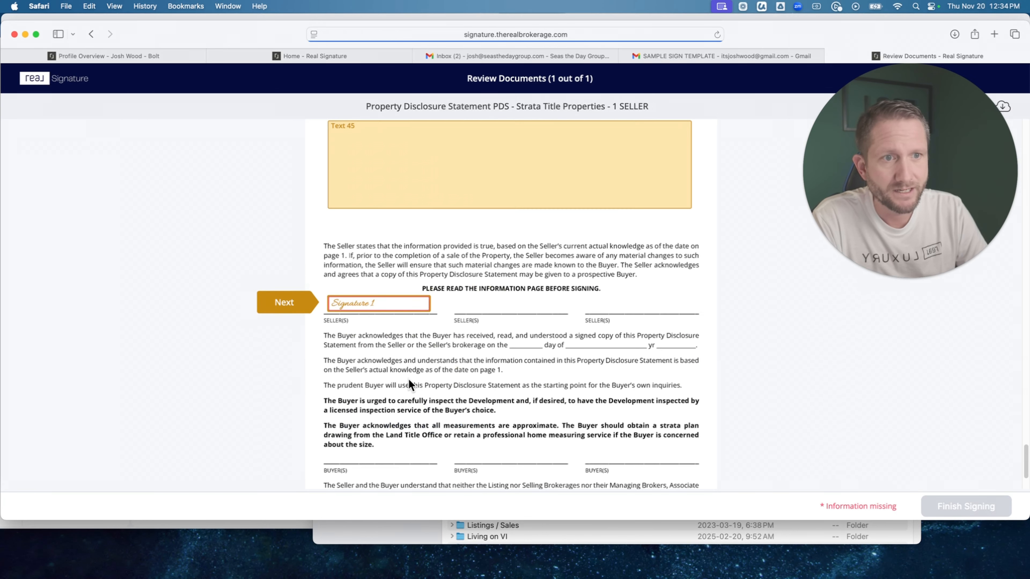
left_click(361, 148)
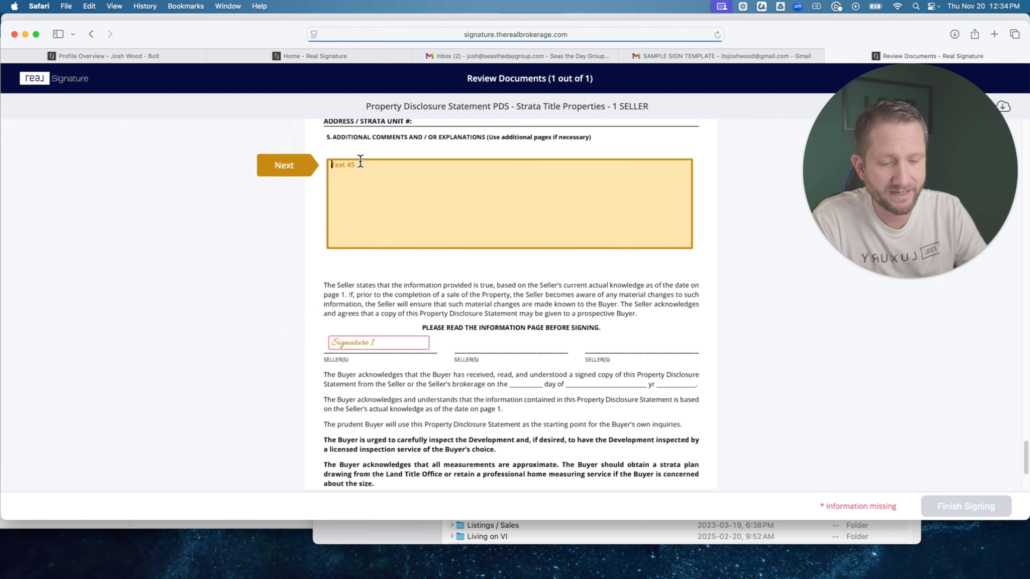
type("explain why")
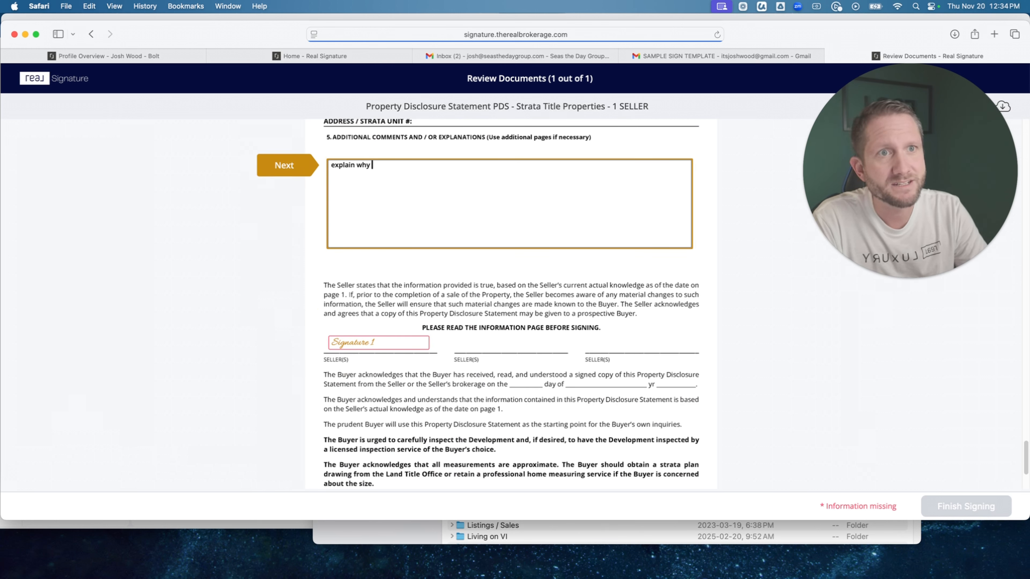
type(" yes to somethin")
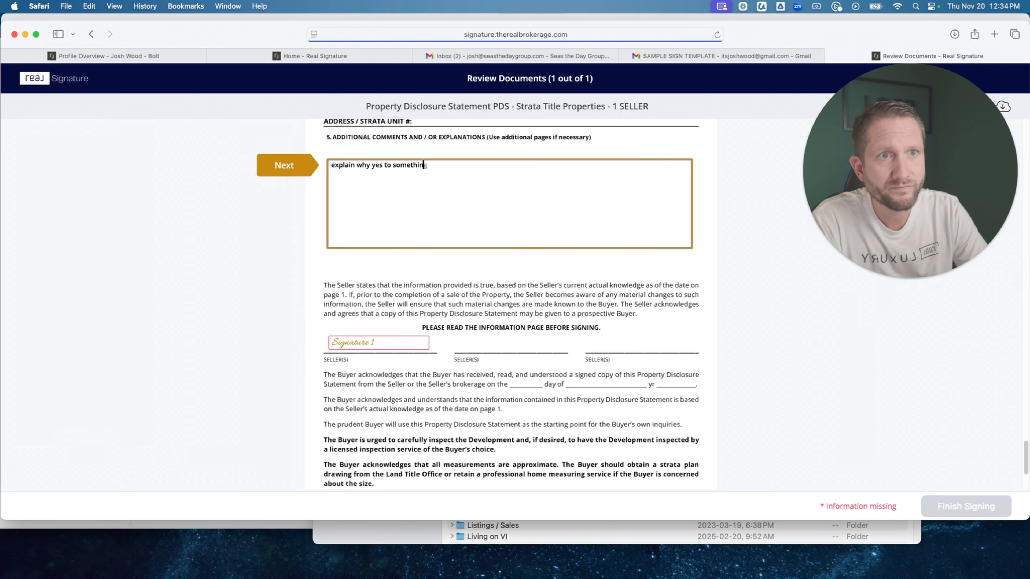
type("g.")
Complete the additional comments so they read "explain why yes to something." and sign the seller's signature field on page 6.
left_click(400, 342)
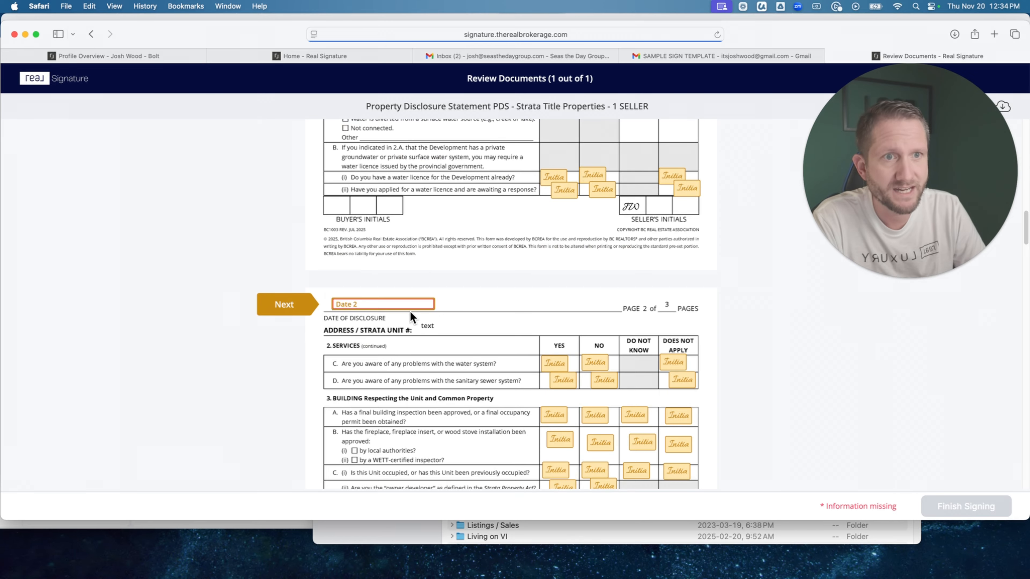
Set the page 2 disclosure date to November 7, 2025 and initial the seller's box on that page.
left_click(391, 303)
left_click(419, 396)
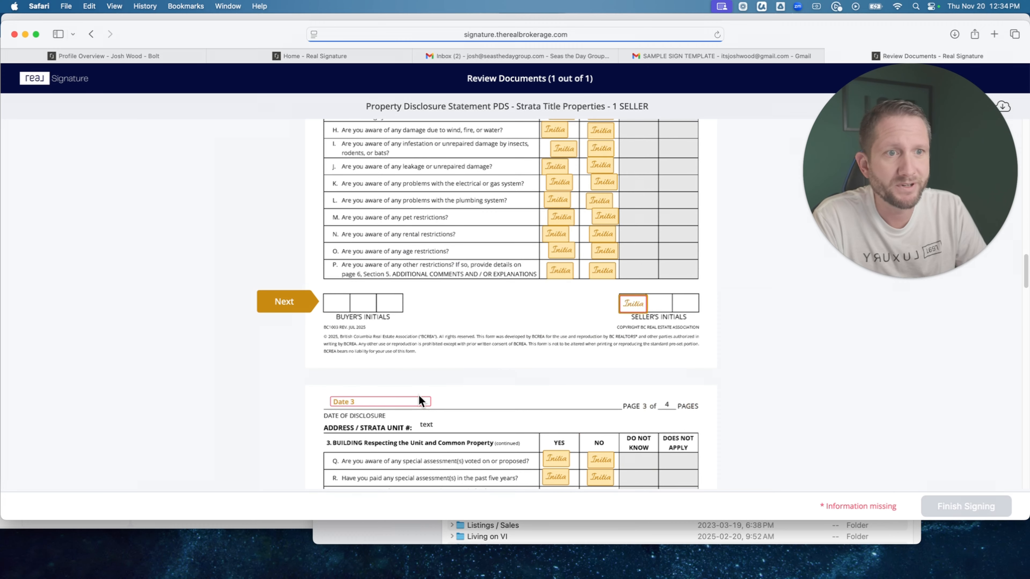
left_click(629, 300)
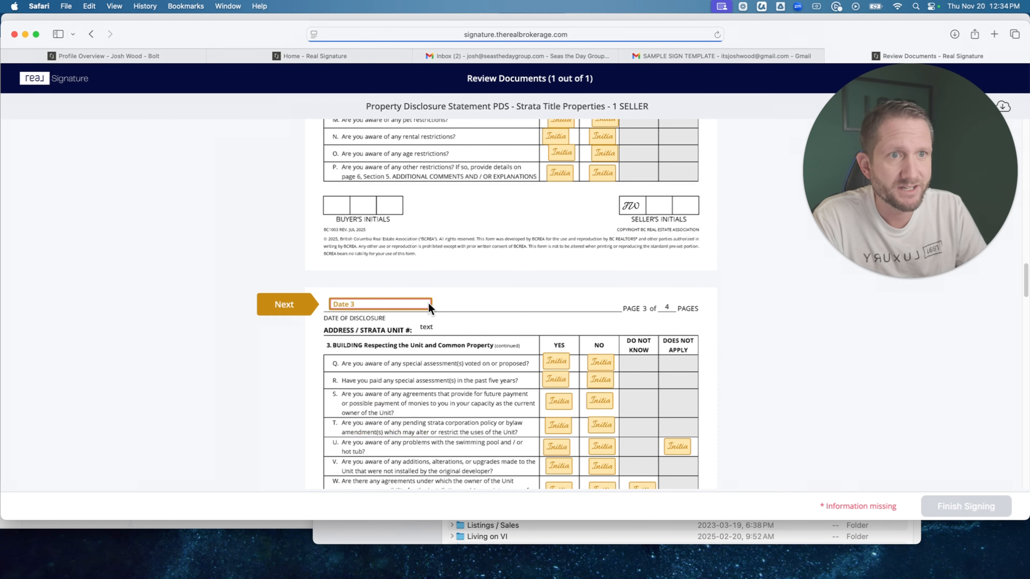
Set the page 3 disclosure date to November 14, 2025 and initial the seller's box on that page.
left_click(373, 304)
left_click(416, 412)
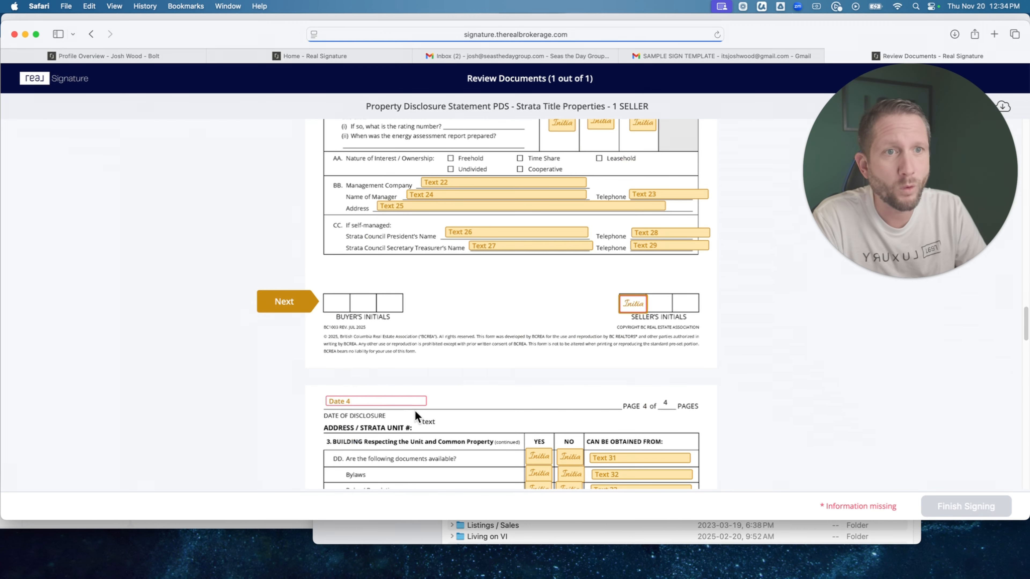
left_click(643, 300)
Set the page 4 disclosure date to November 5, 2025.
left_click(362, 303)
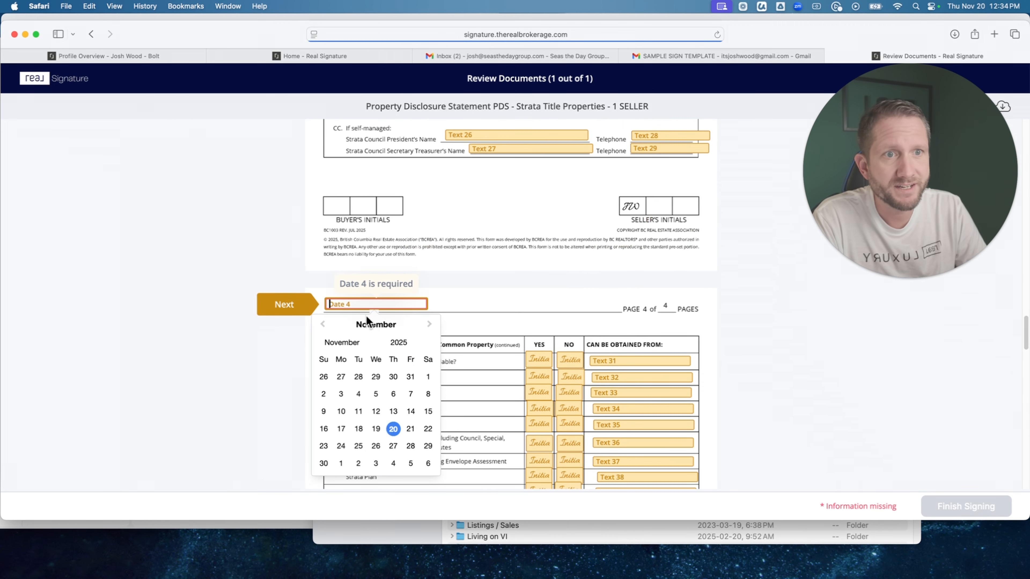
left_click(375, 393)
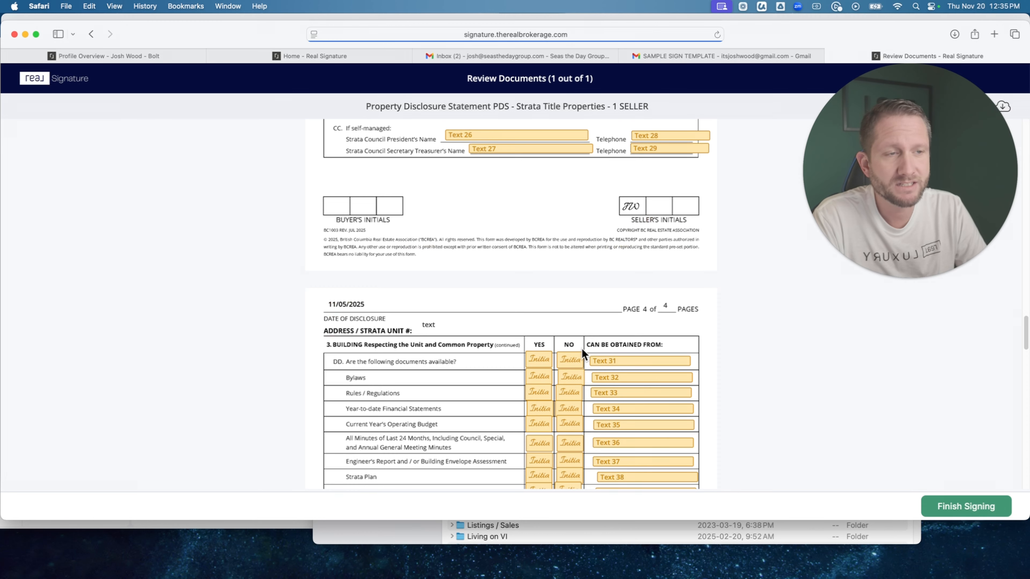
scroll(582, 348, "down", 3)
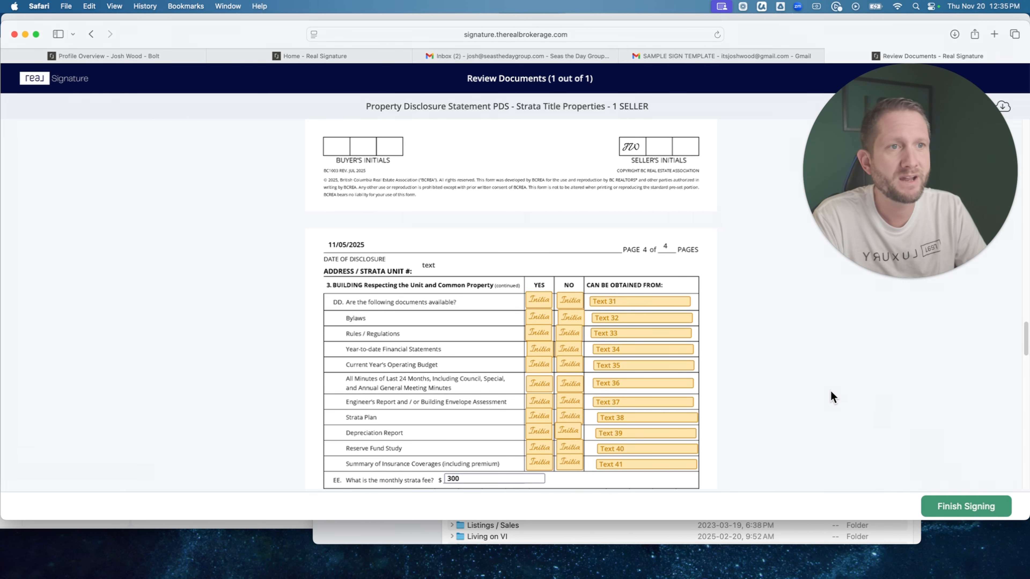
scroll(830, 391, "down", 5)
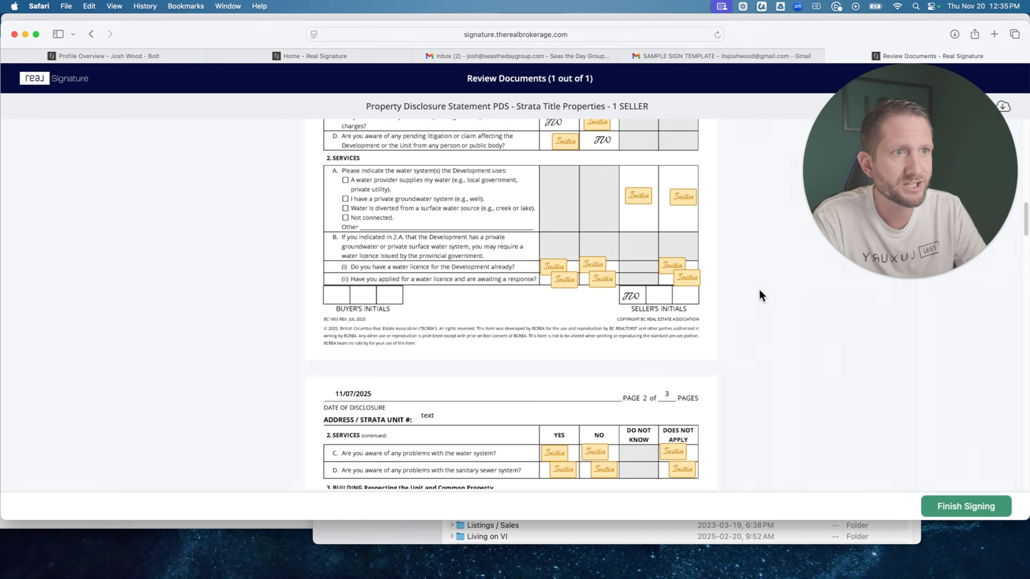
Initial Yes for the existing water licence, water system problems and final building inspection, and No for sanitary sewer problems and fireplace approval.
scroll(610, 234, "up", 4)
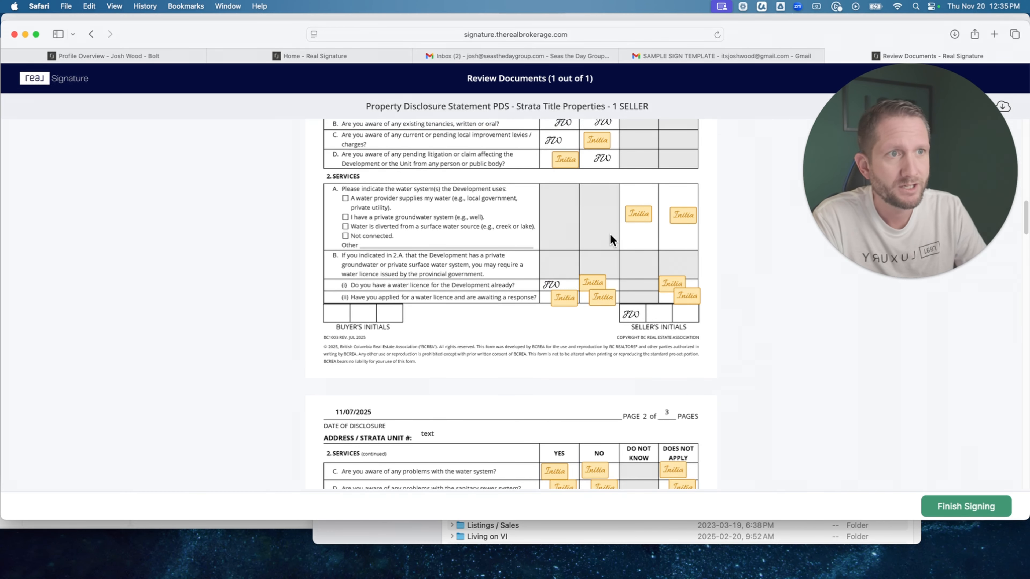
scroll(630, 307, "down", 10)
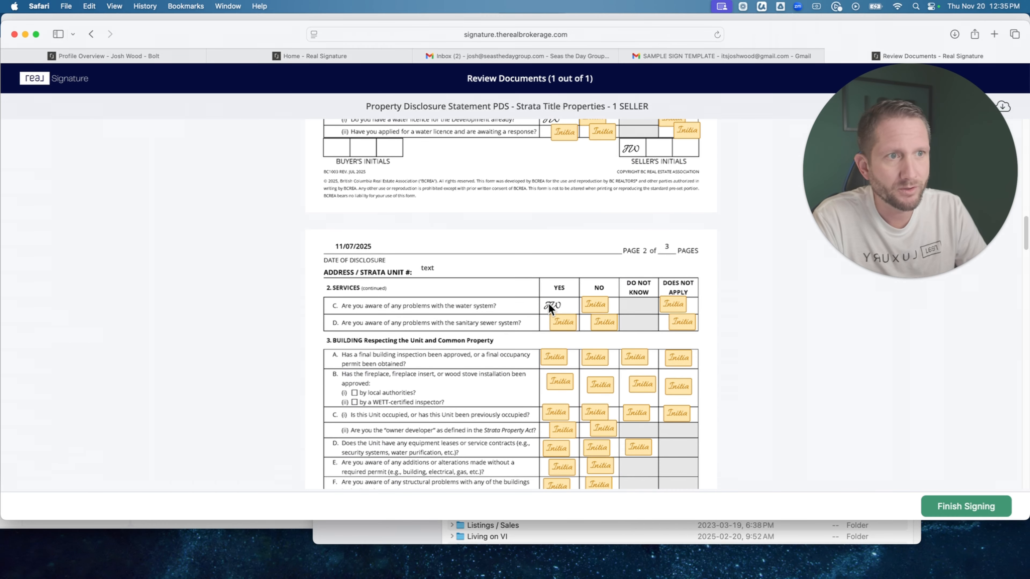
left_click(602, 322)
left_click(564, 354)
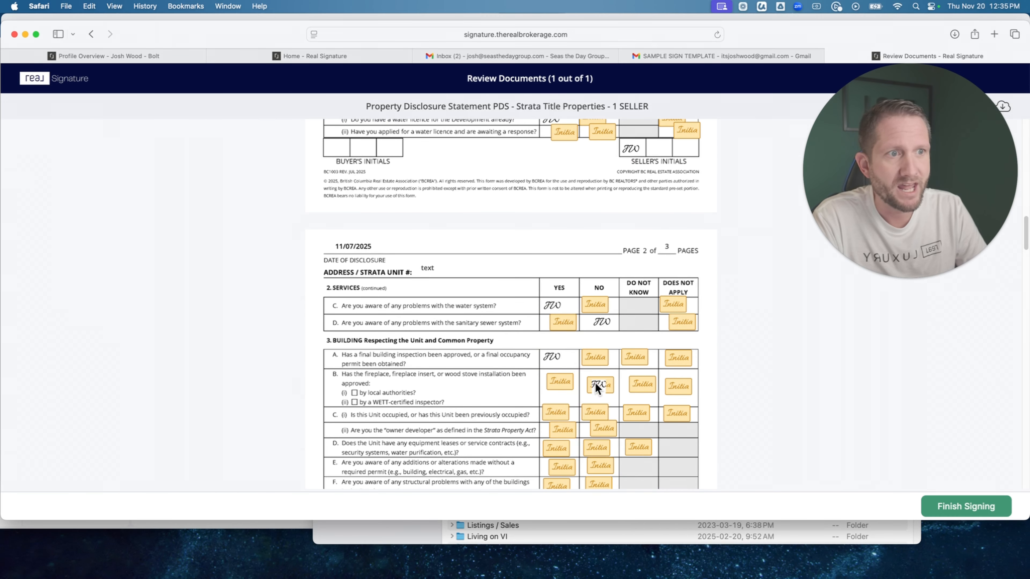
left_click(599, 384)
On page 2, initial Yes for Building questions C(i), D, E and G, and No for C(ii) and F.
scroll(596, 383, "down", 3)
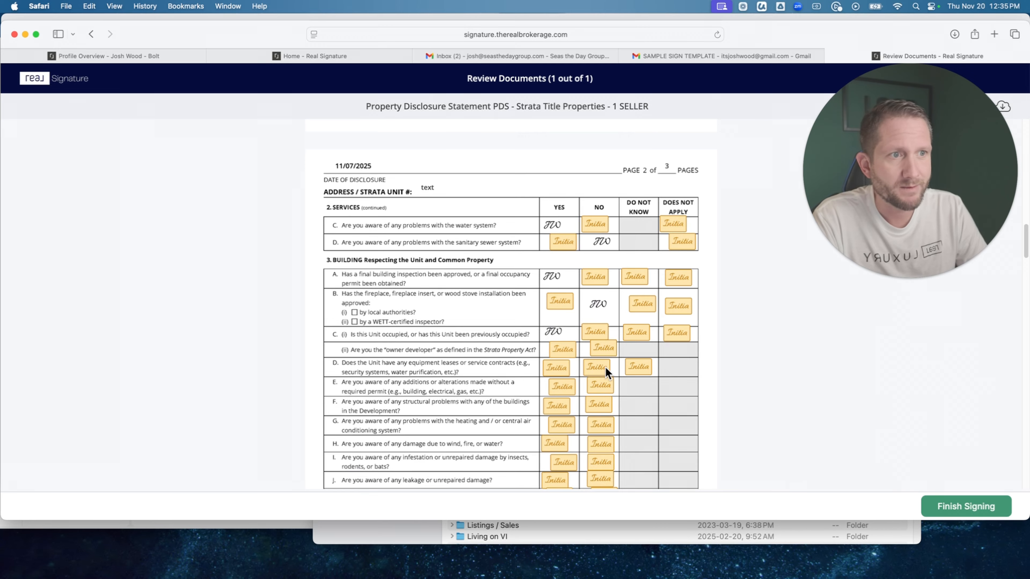
scroll(602, 404, "down", 1)
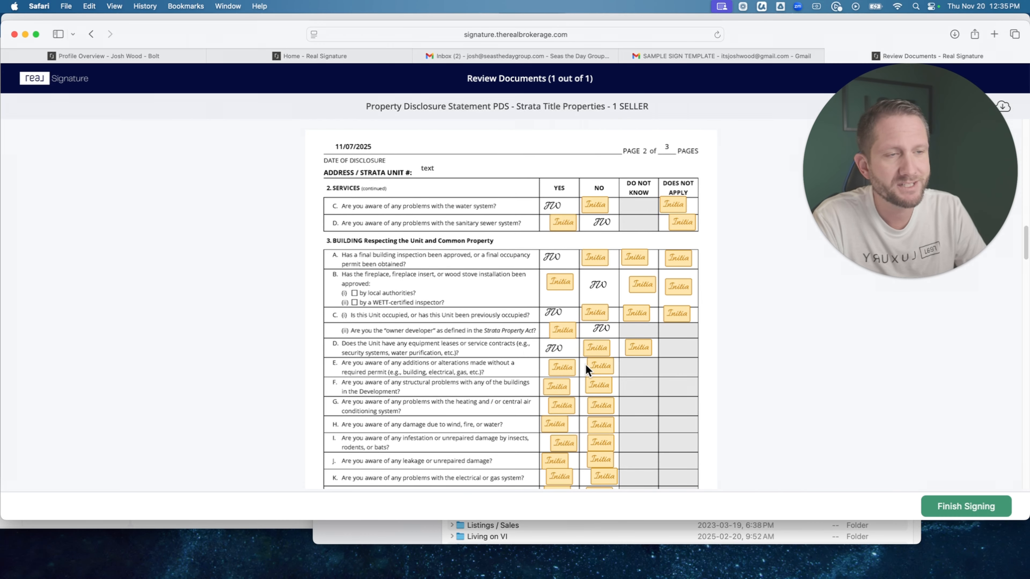
scroll(574, 360, "down", 1)
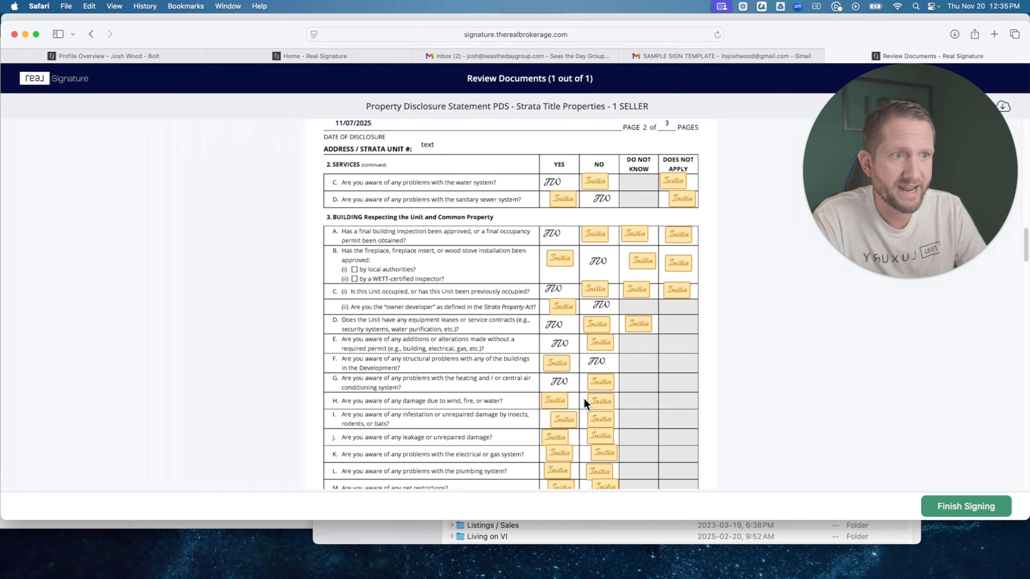
On page 2, initial No for Building questions H to K, O and P, and Yes for L, M and N.
left_click(602, 453)
scroll(602, 453, "down", 4)
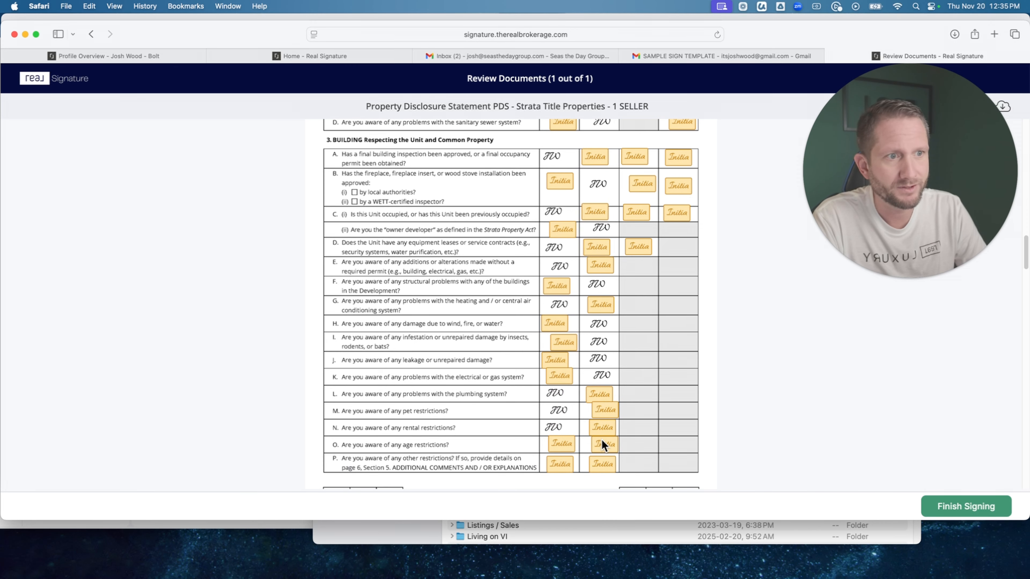
left_click(602, 442)
scroll(602, 442, "down", 5)
left_click(602, 357)
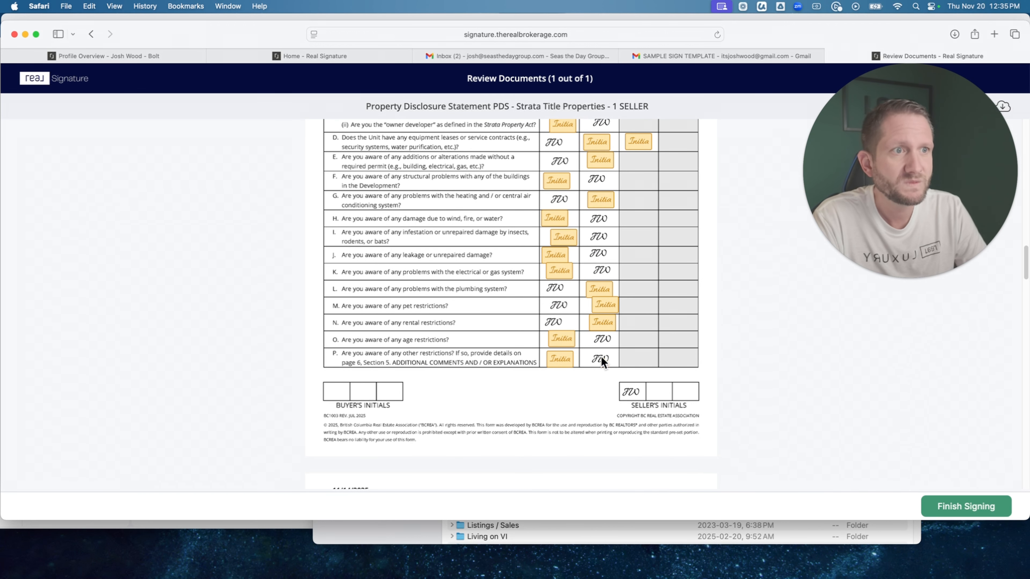
On page 3, initial Yes for the special assessment question Q and finish signing the document.
scroll(601, 357, "down", 14)
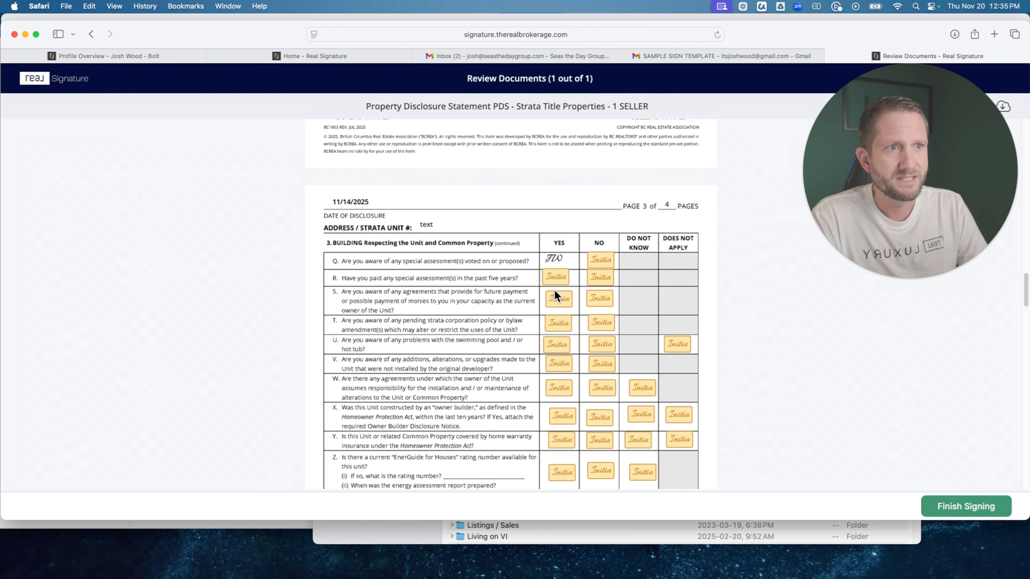
left_click(972, 514)
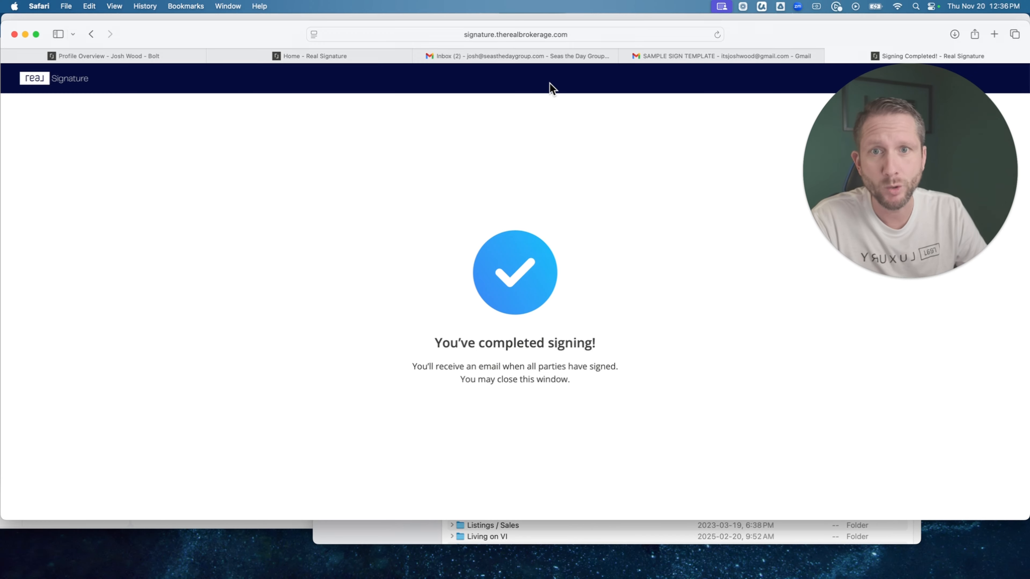
Return to the sent documents list and refresh it to check the disclosure statement's signing status.
left_click(370, 56)
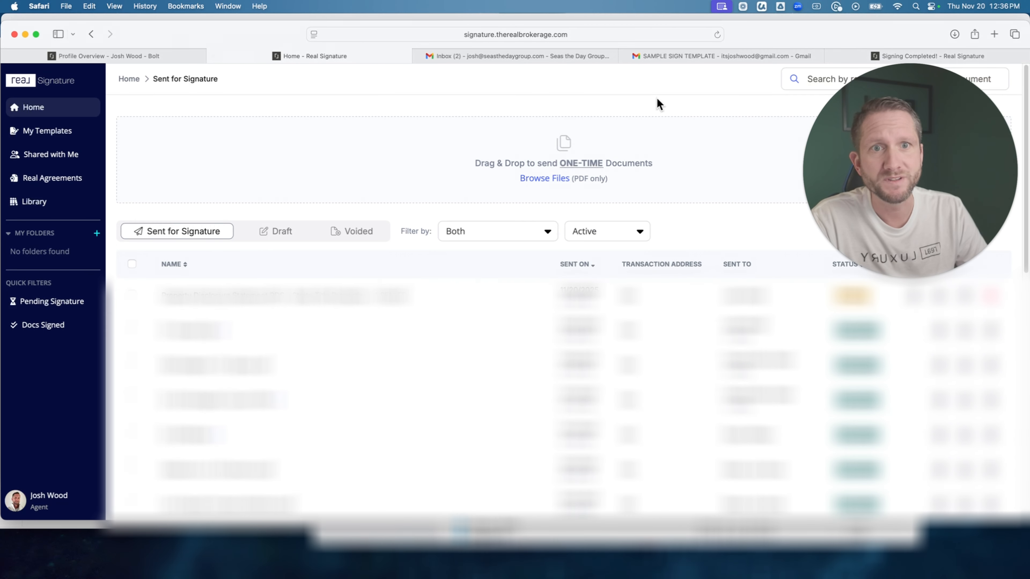
left_click(717, 34)
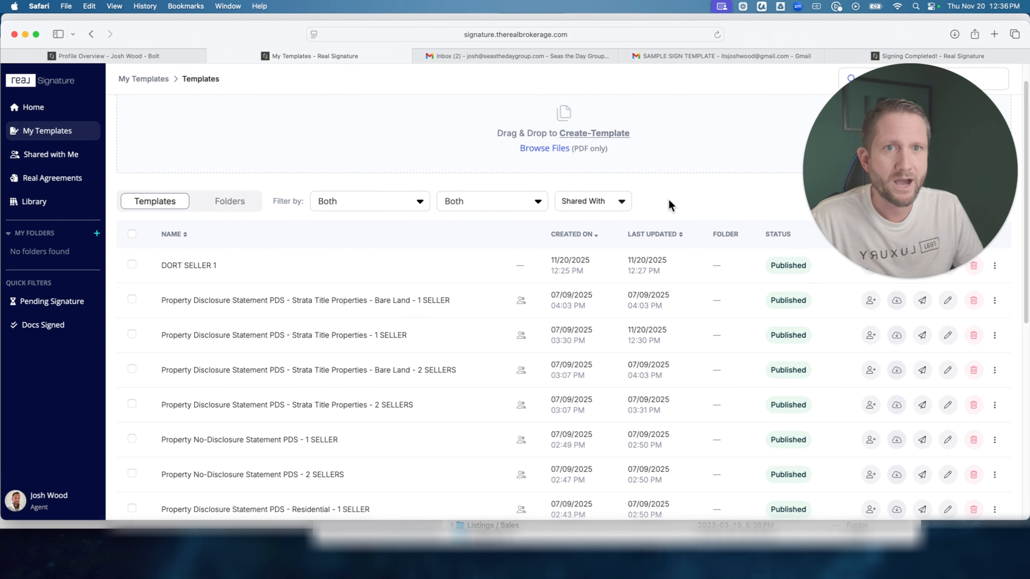
In My Templates, select the 2 SELLERS versions of No-Disclosure and Strata Title Properties (not Bare Land), plus 0 - DORT.pdf and 0 - Sellers Checklist.pdf.
scroll(669, 199, "down", 2)
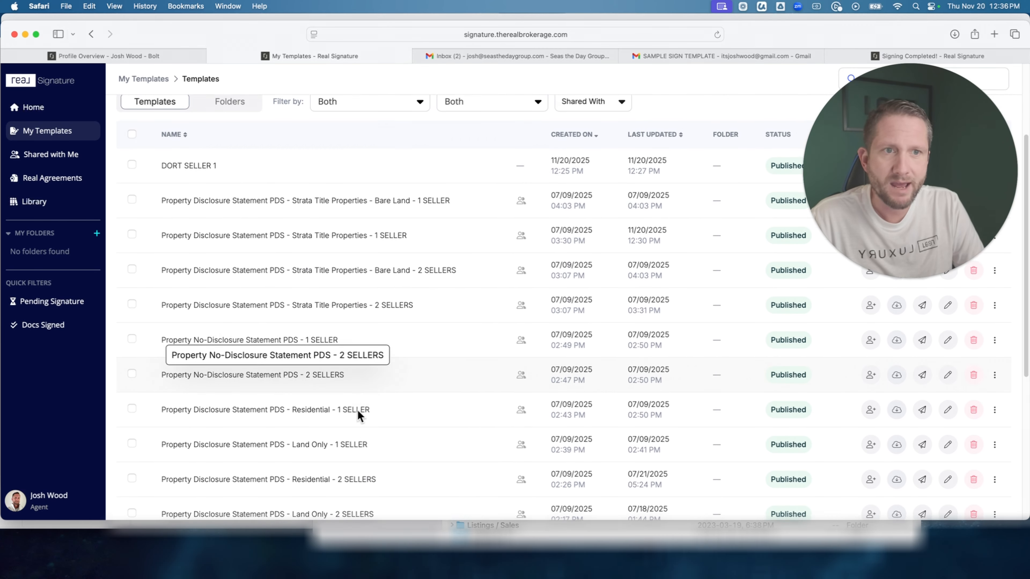
scroll(358, 411, "down", 2)
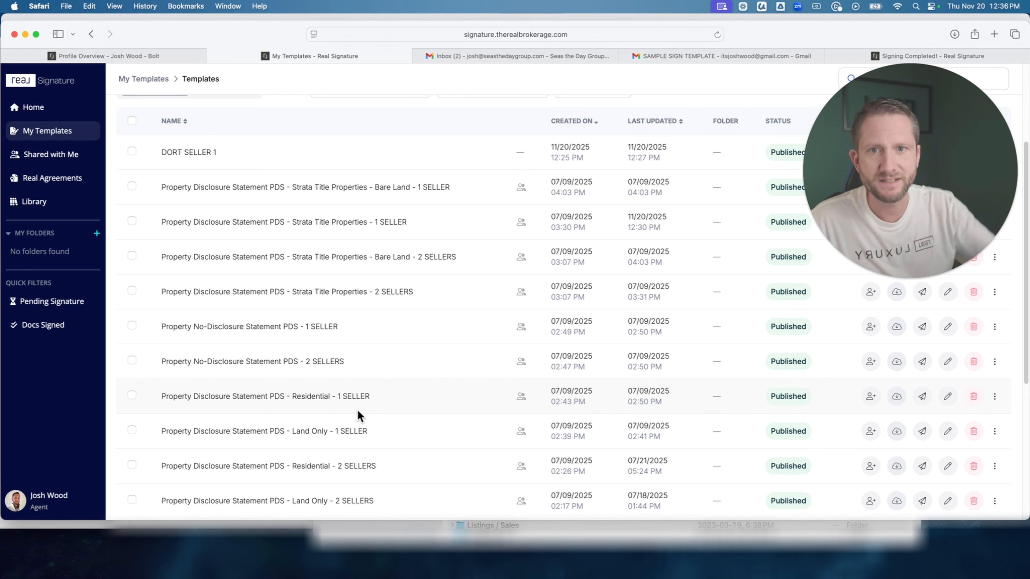
scroll(248, 396, "down", 2)
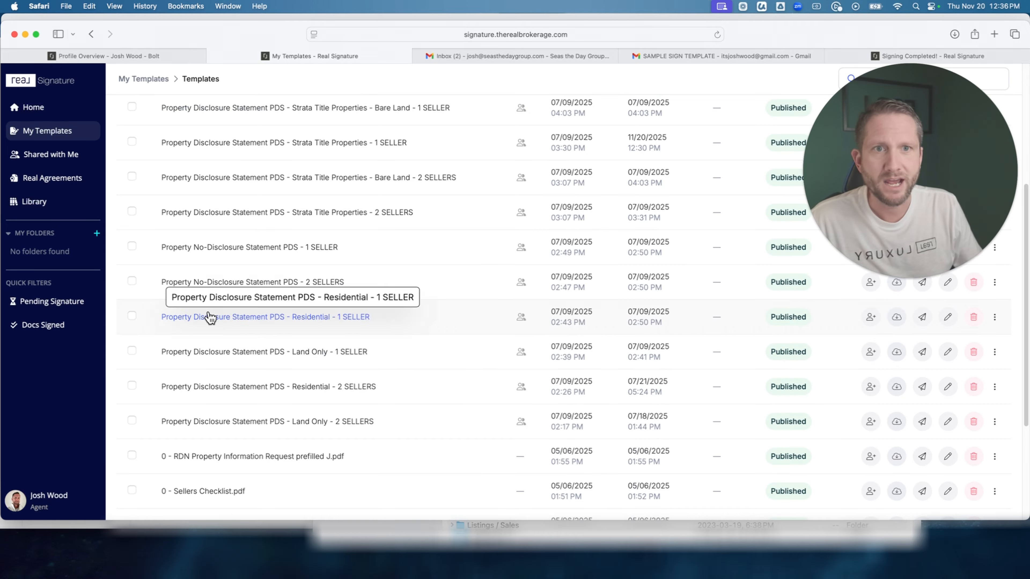
left_click(131, 281)
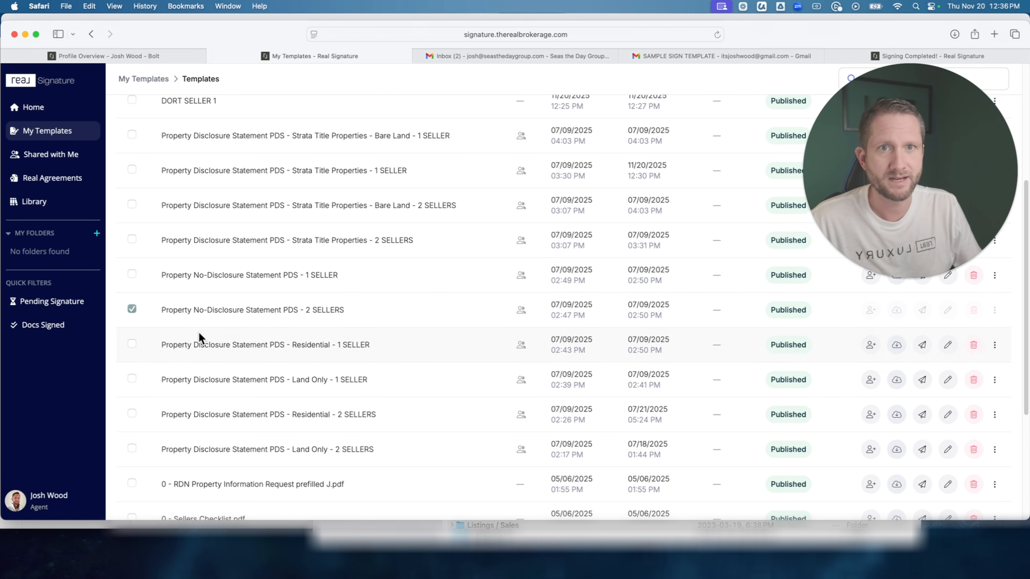
scroll(164, 382, "down", 5)
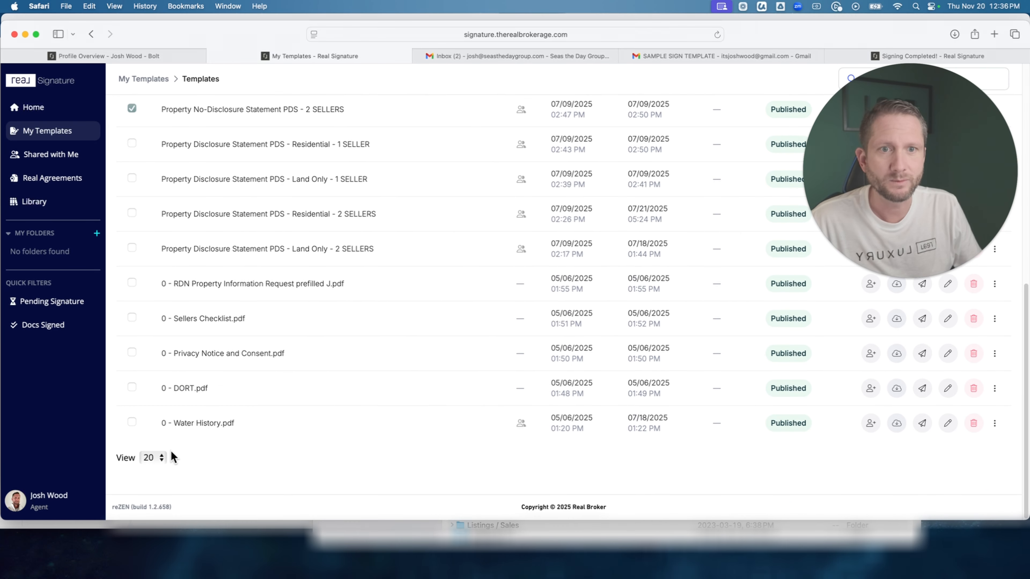
left_click(131, 387)
left_click(131, 317)
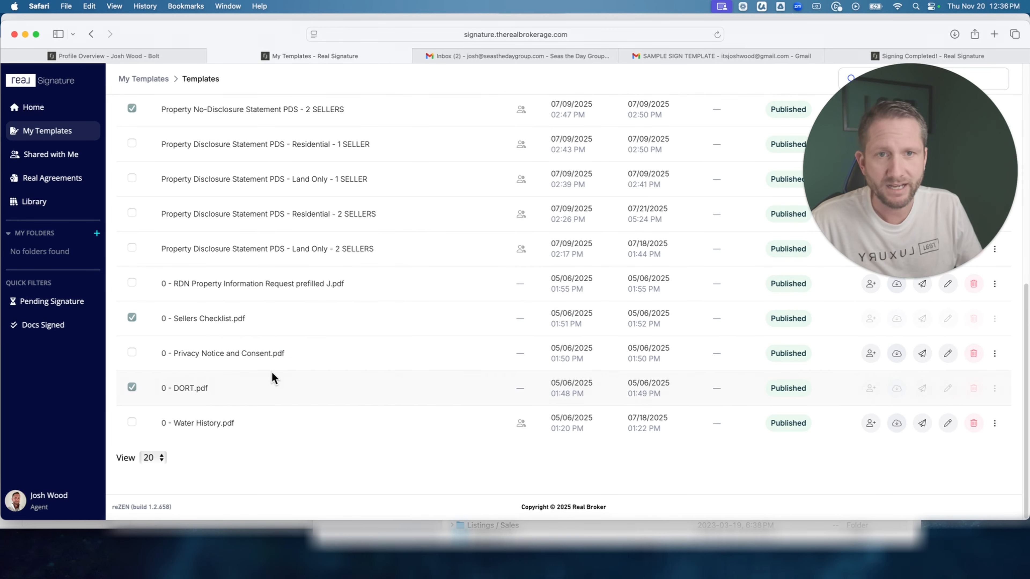
scroll(232, 280, "up", 1)
scroll(231, 277, "up", 4)
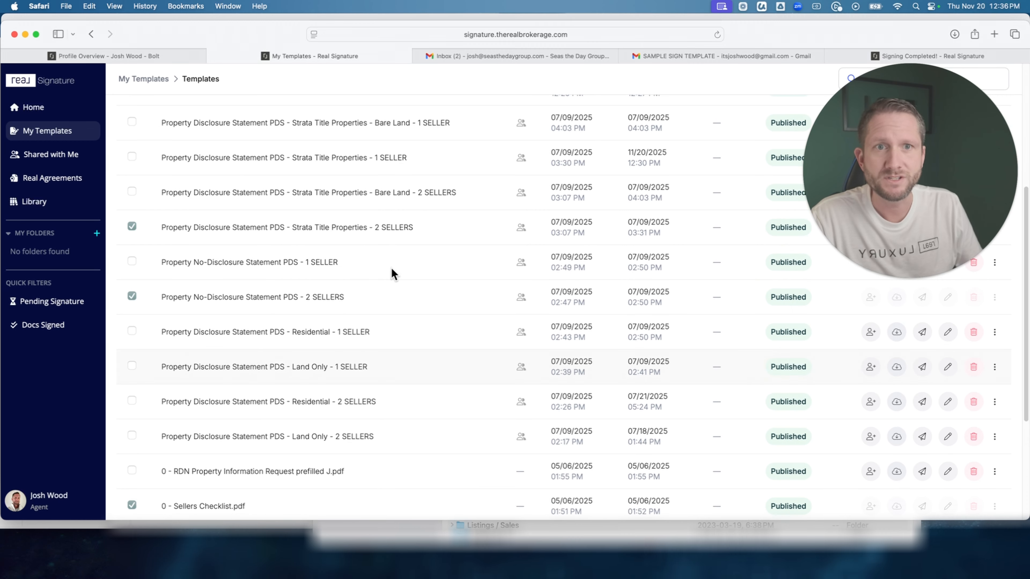
scroll(502, 315, "up", 4)
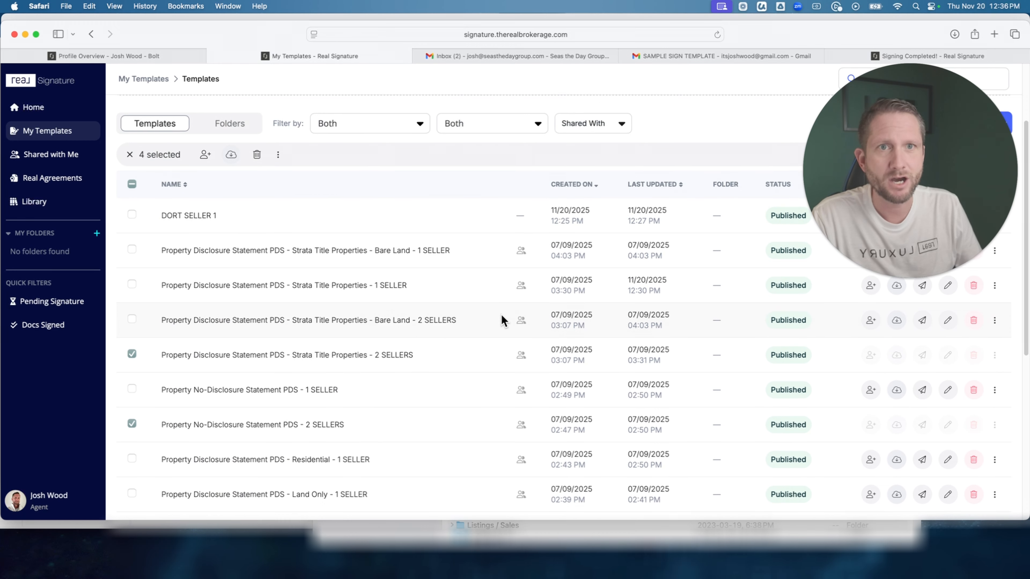
scroll(819, 197, "up", 2)
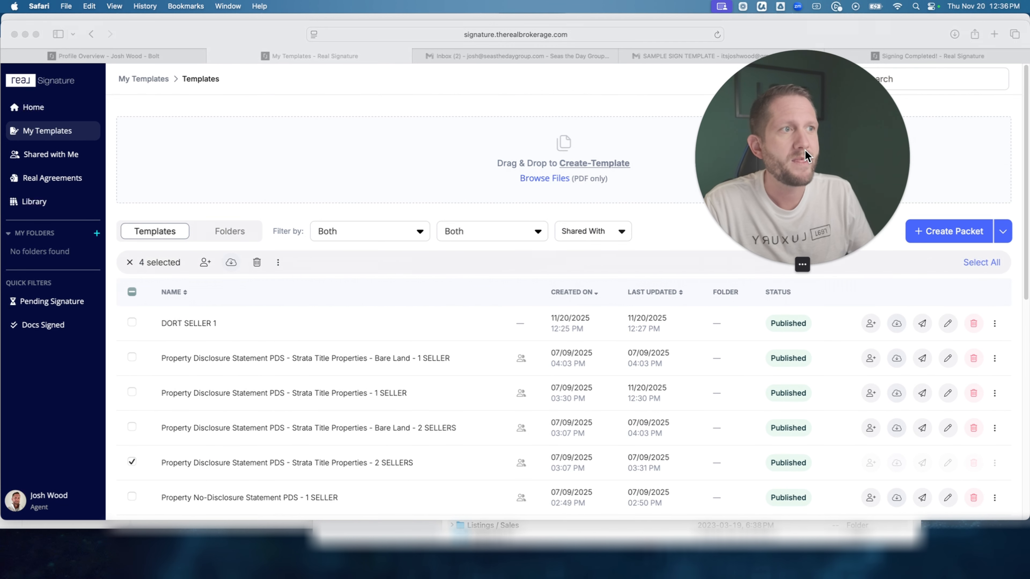